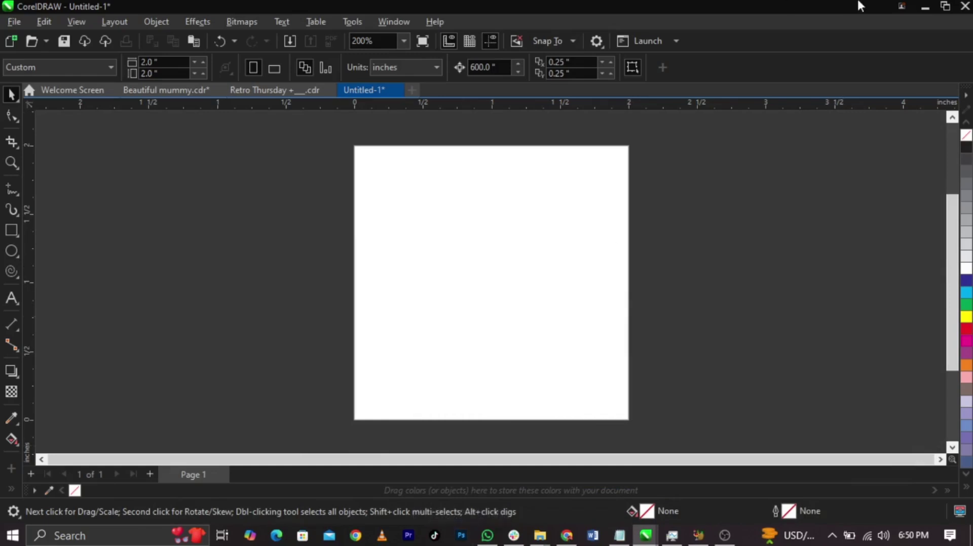
- Set the page size to 10 × 10 inches, keeping inches as units, and fit the page in view
click(181, 63)
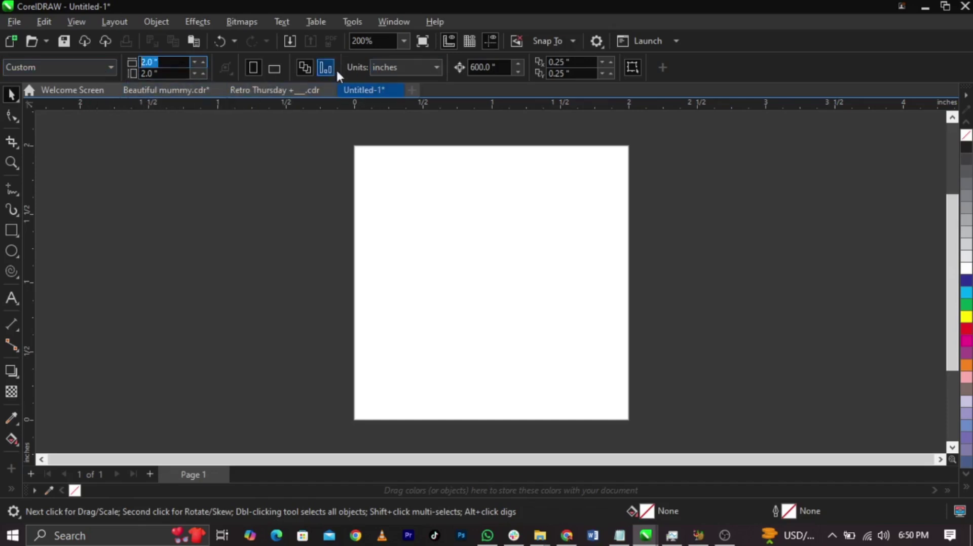
click(391, 69)
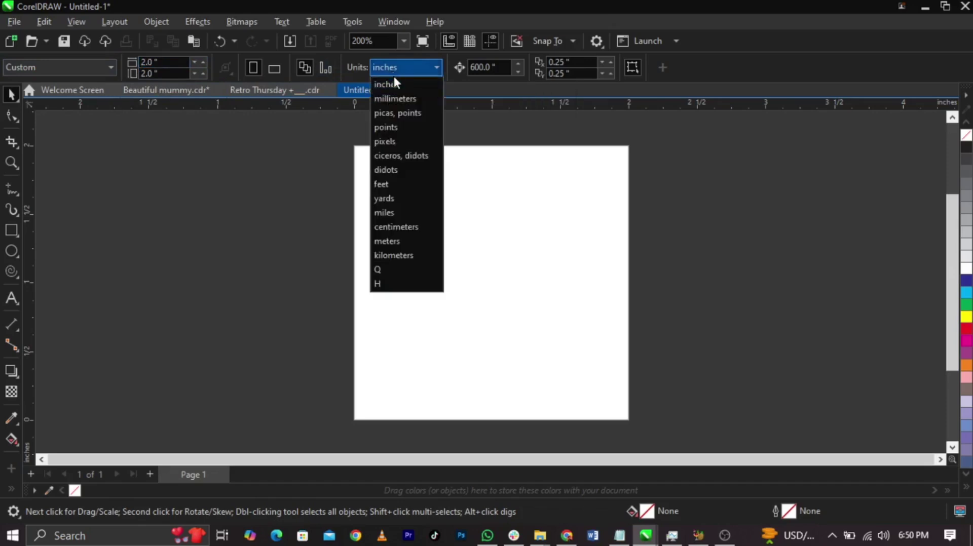
click(394, 77)
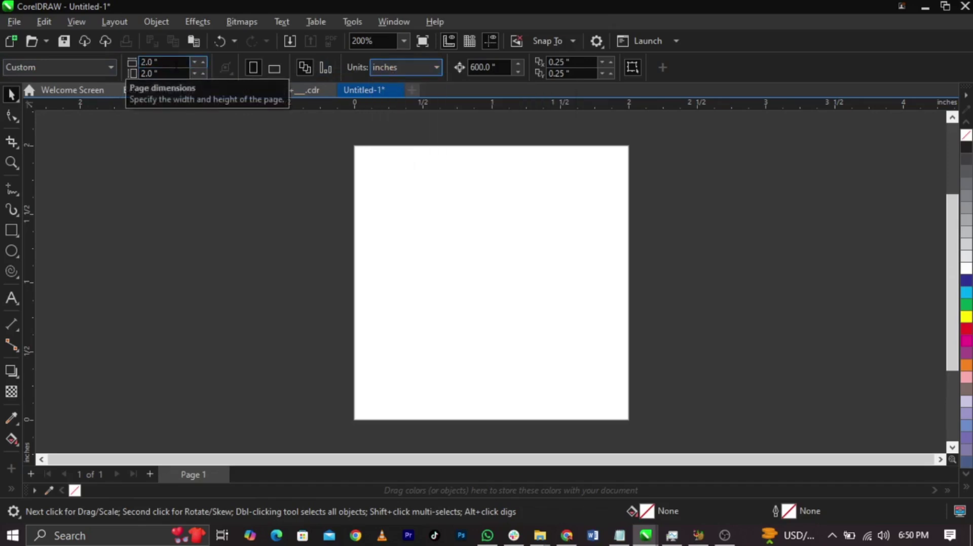
click(157, 62)
text(10)
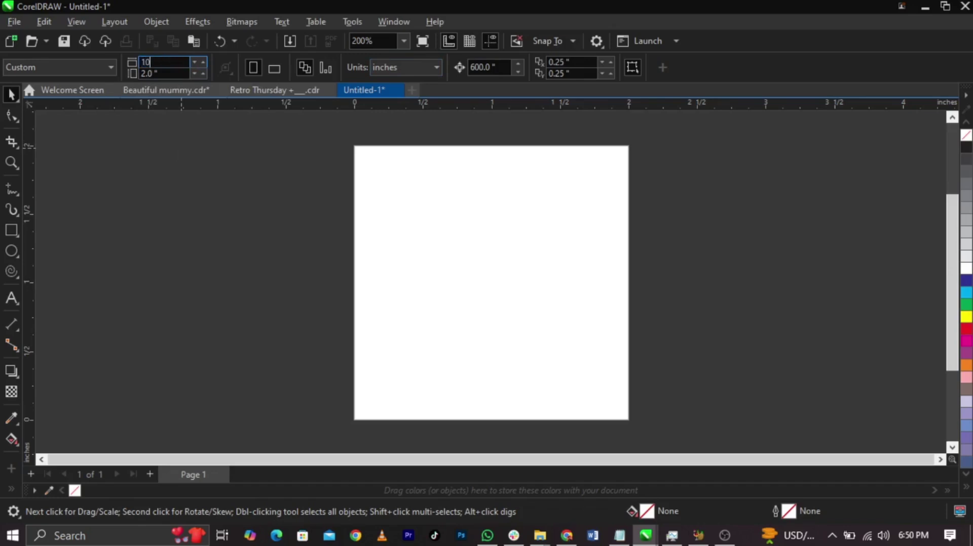
key(Tab)
text(10)
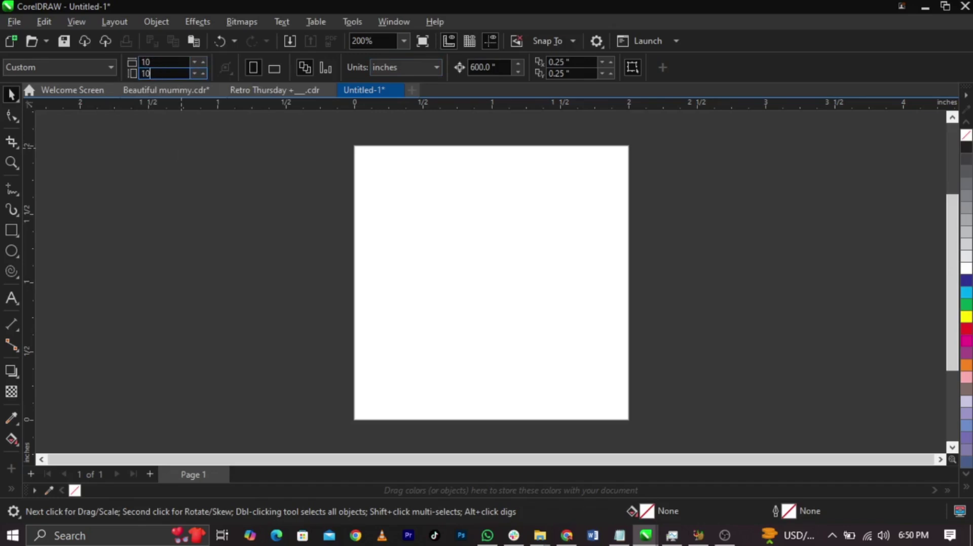
key(Return)
key(shift+F4)
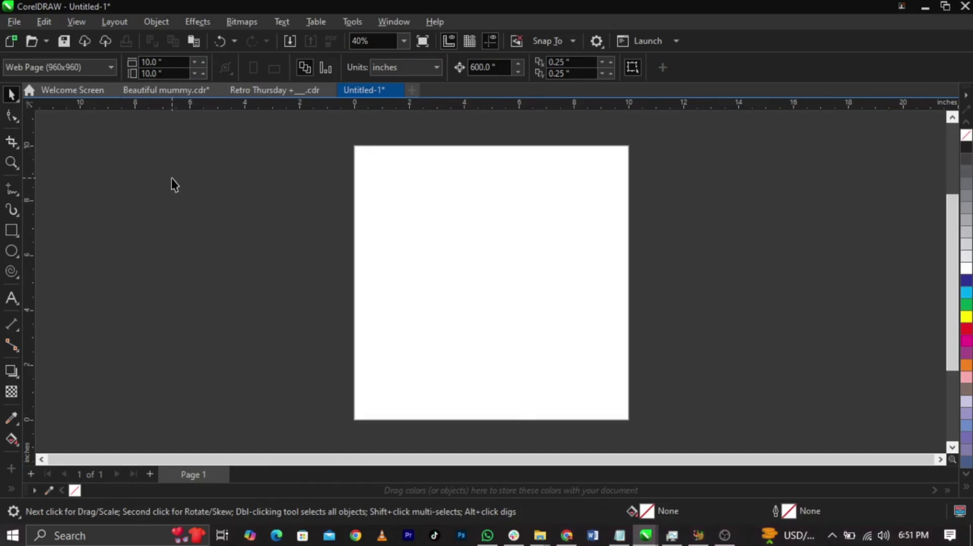
- Create a 10 × 10 inch page-frame rectangle matching the page, then deselect it
double_click(11, 230)
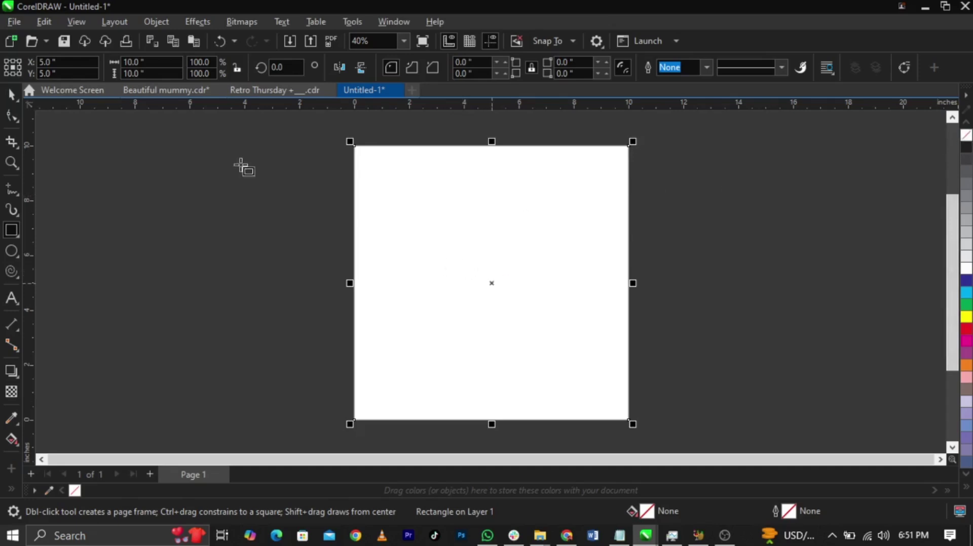
click(7, 94)
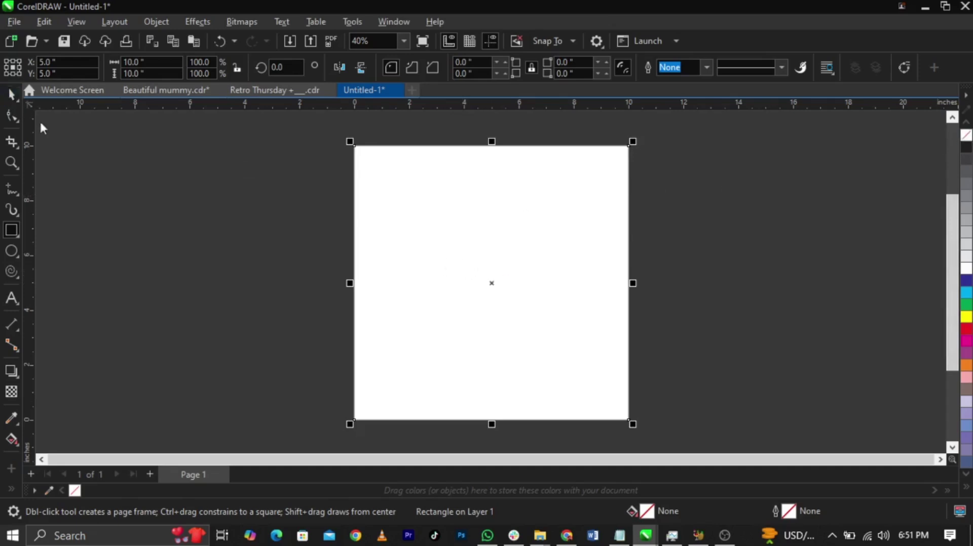
click(188, 224)
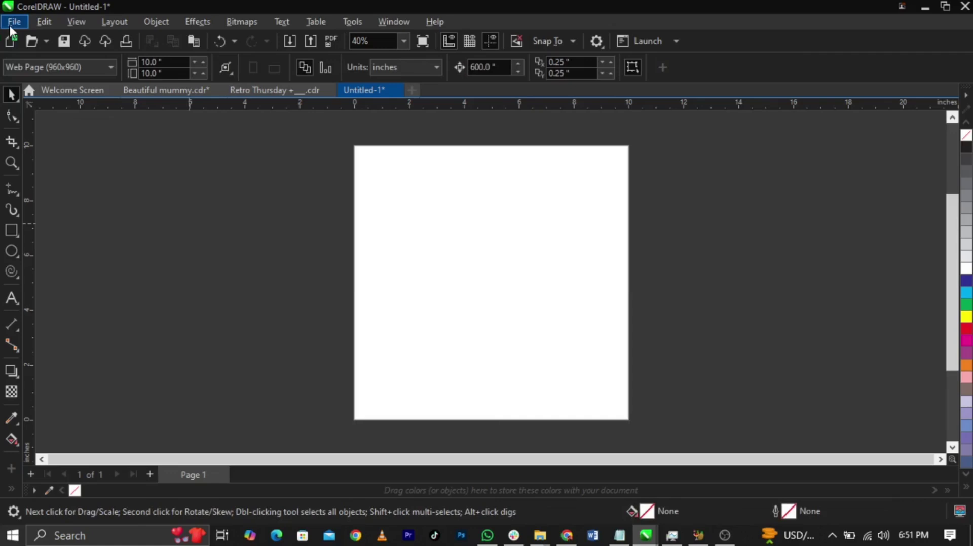
- Start an import and browse to the Downloads > beauiful mummy folder
click(10, 26)
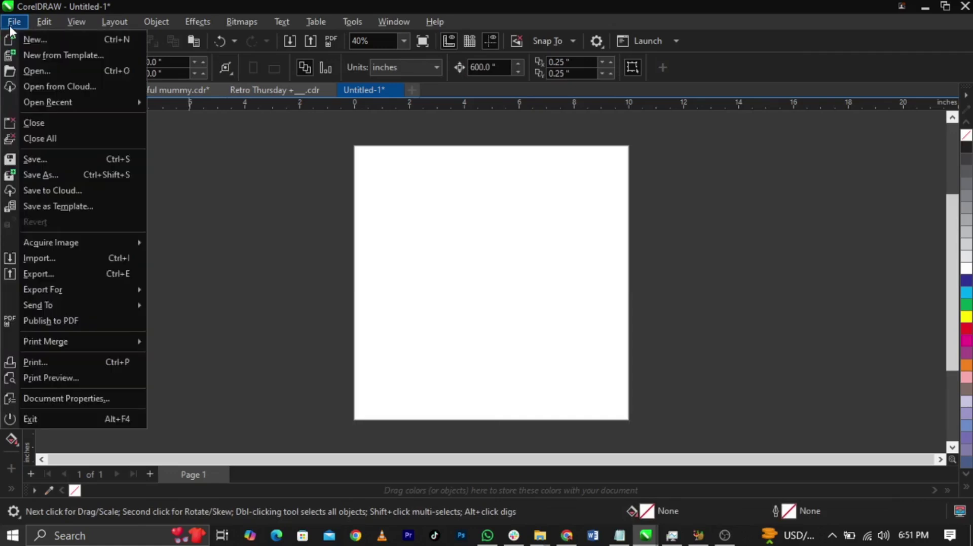
click(74, 261)
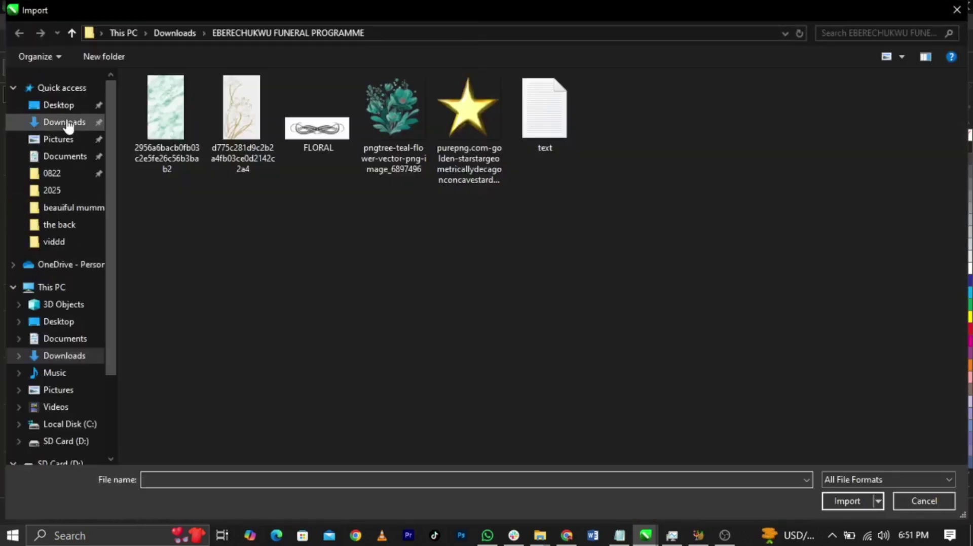
click(66, 122)
scroll(321, 271, up, 10)
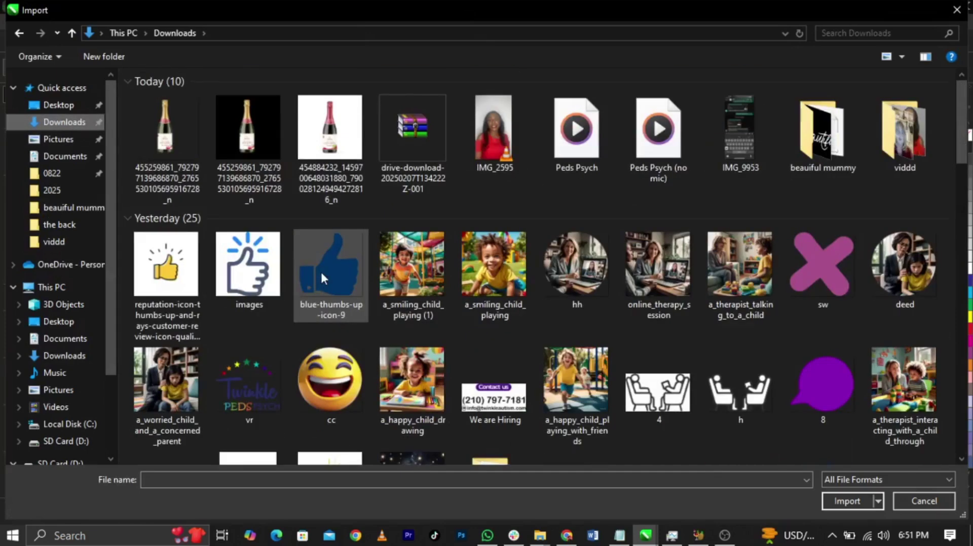
double_click(842, 137)
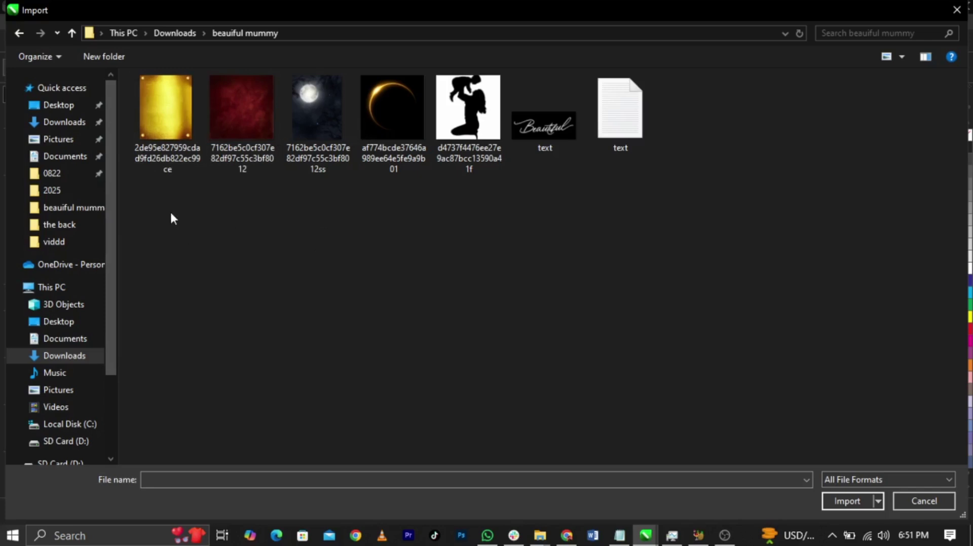
- Import the six cover images and place the gold texture beside the page
drag(167, 209, 540, 117)
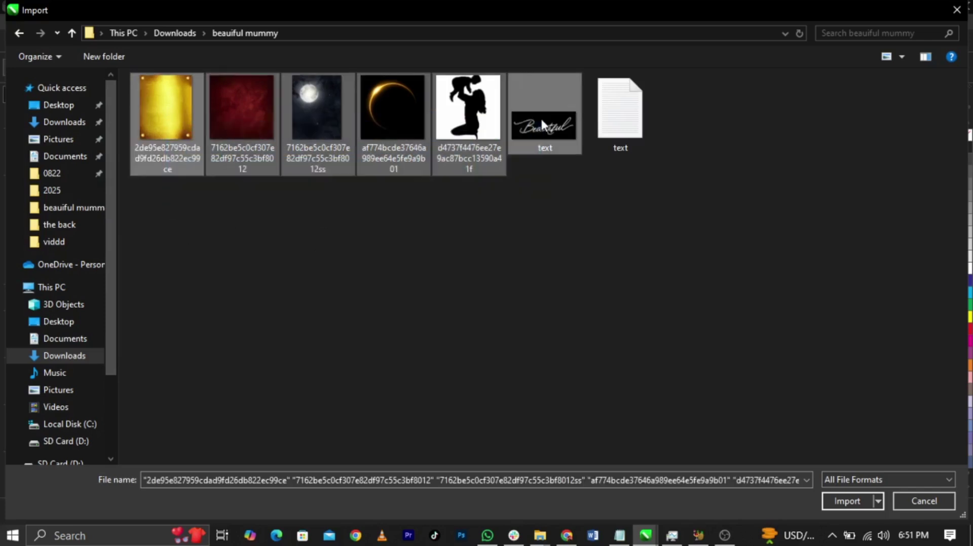
click(836, 500)
drag(148, 166, 233, 269)
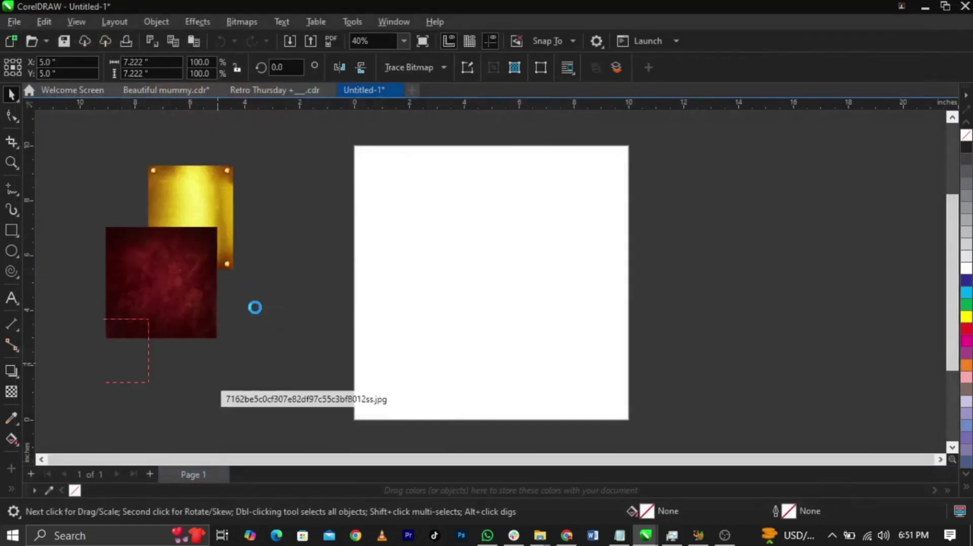
- Place the silhouette, Beautiful script and other imported images beside the page, then open the cover-text notes
key(space)
key(space)
click(83, 175)
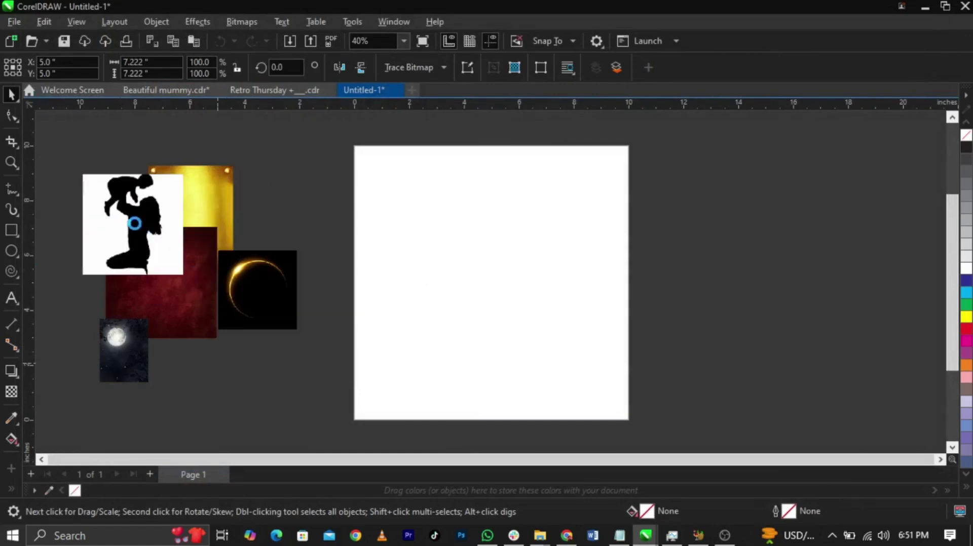
drag(69, 276, 146, 345)
click(250, 354)
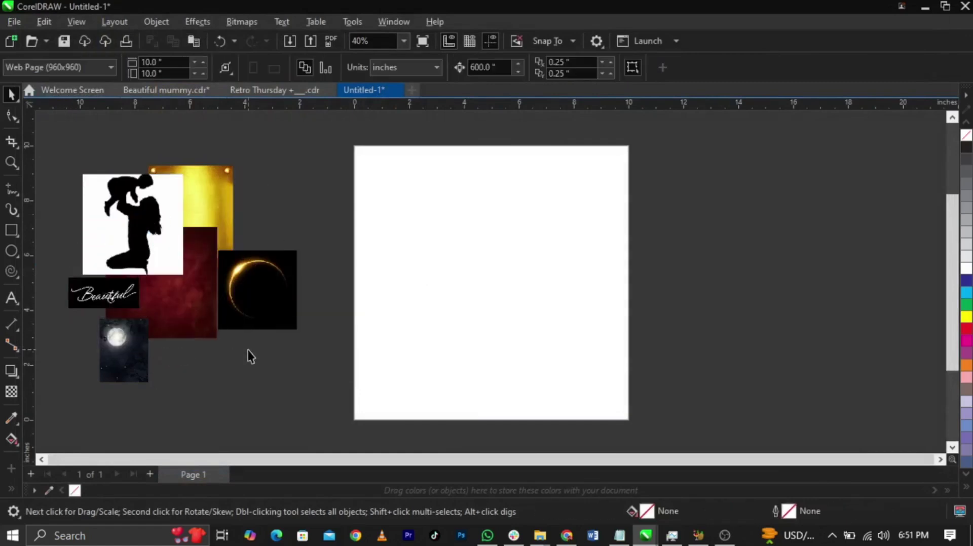
click(619, 535)
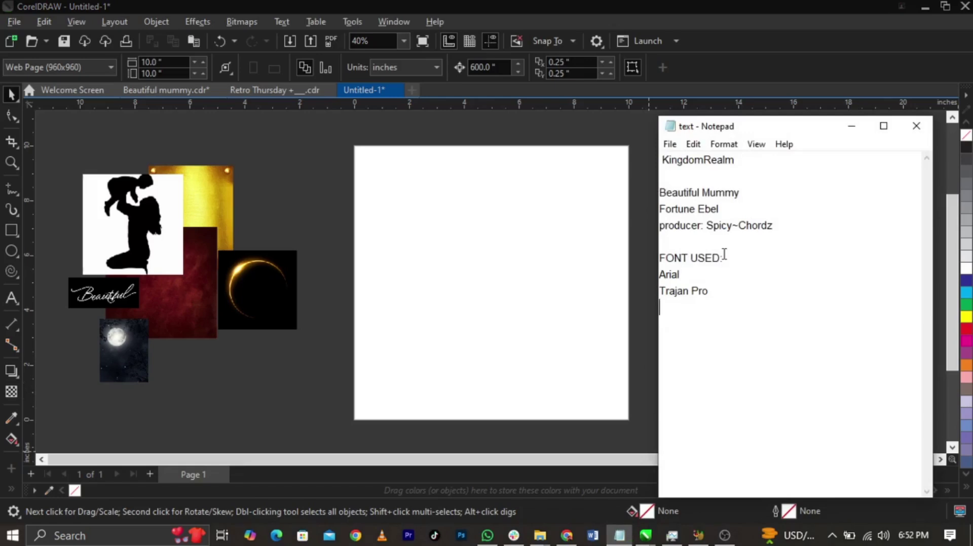
click(724, 256)
- Move the red texture onto the page, scale it to about 9.6 inches square, and shift it right
click(212, 295)
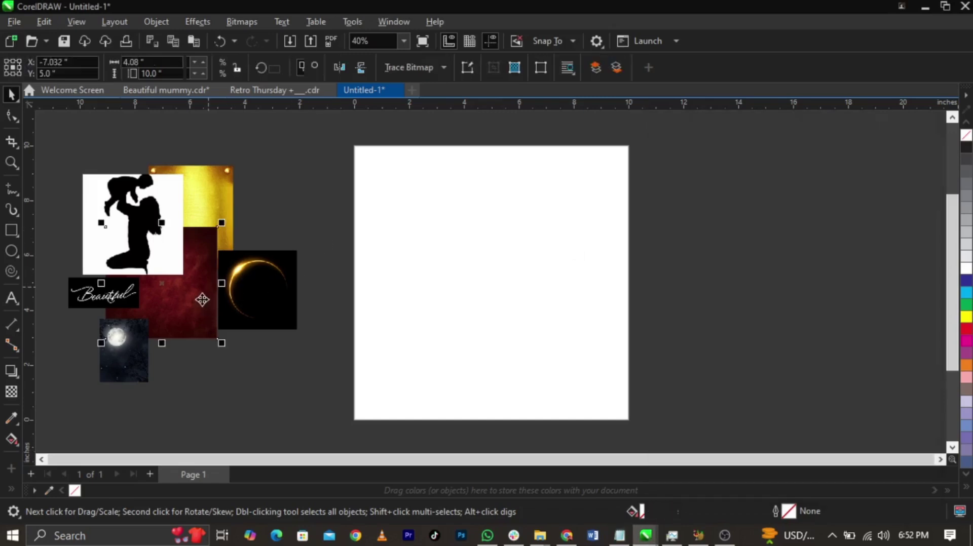
drag(202, 300, 514, 302)
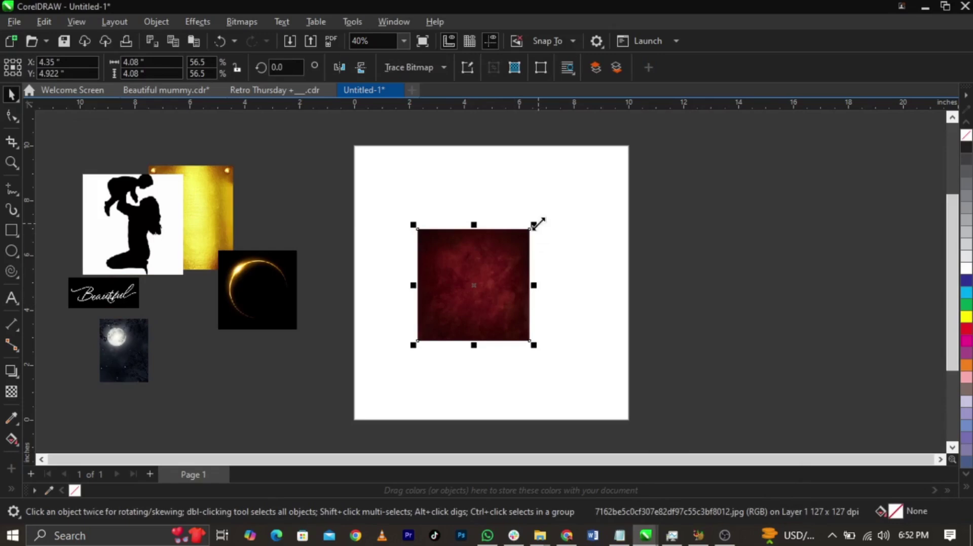
drag(535, 224, 624, 152)
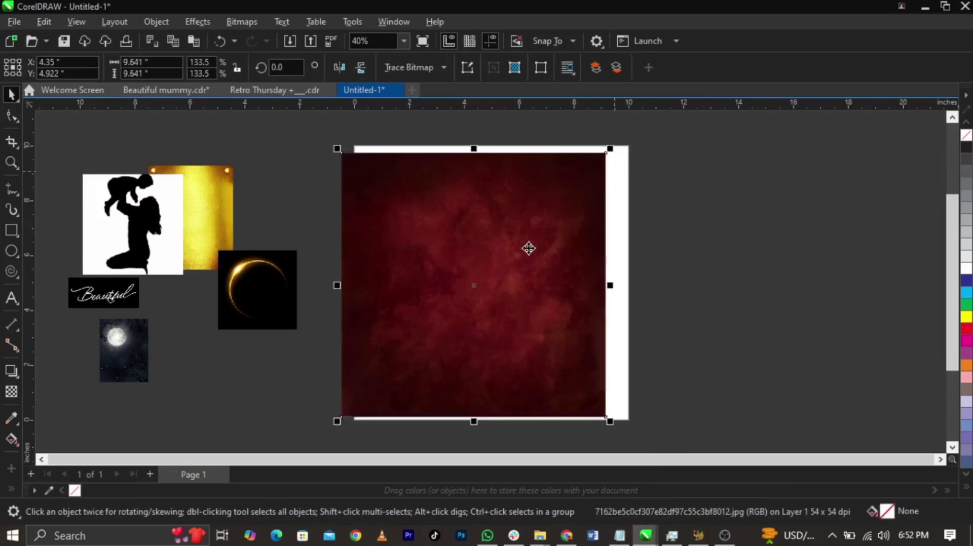
drag(529, 248, 692, 261)
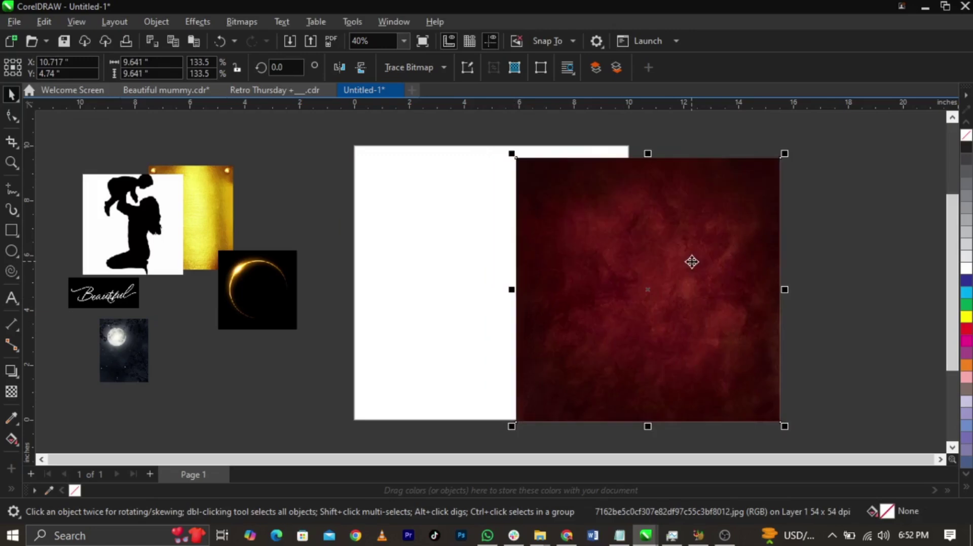
- Apply a Gaussian Blur with an 11.3-pixel radius to the red texture
click(195, 24)
mouse_move(229, 107)
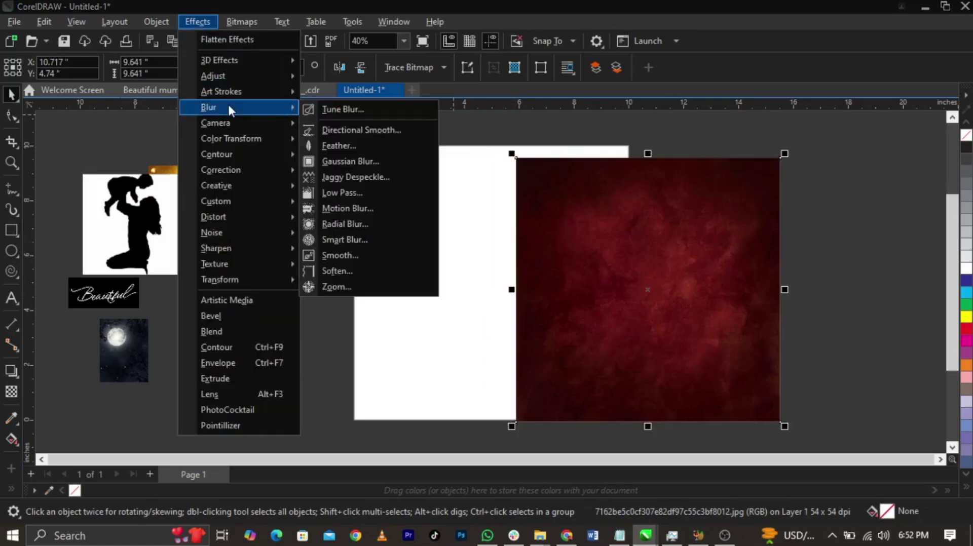
click(359, 160)
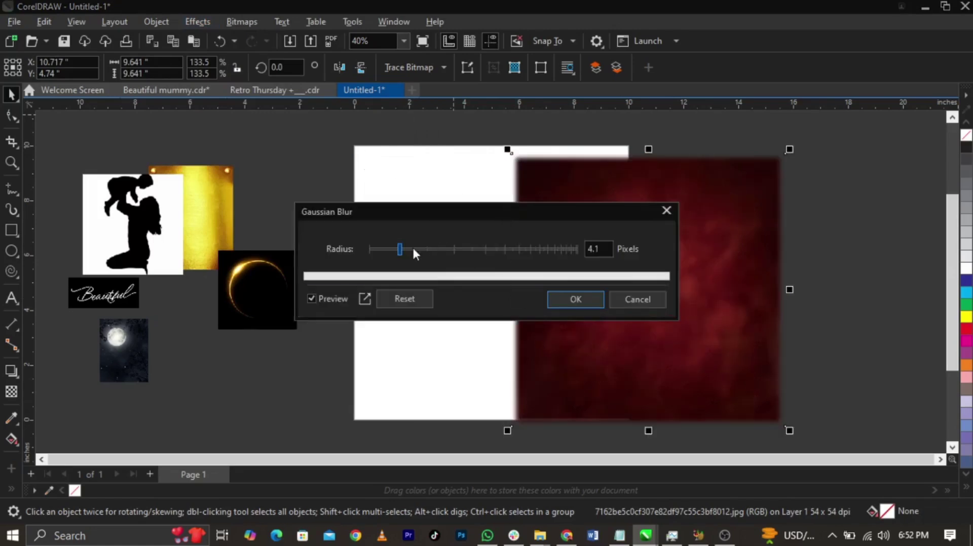
click(414, 248)
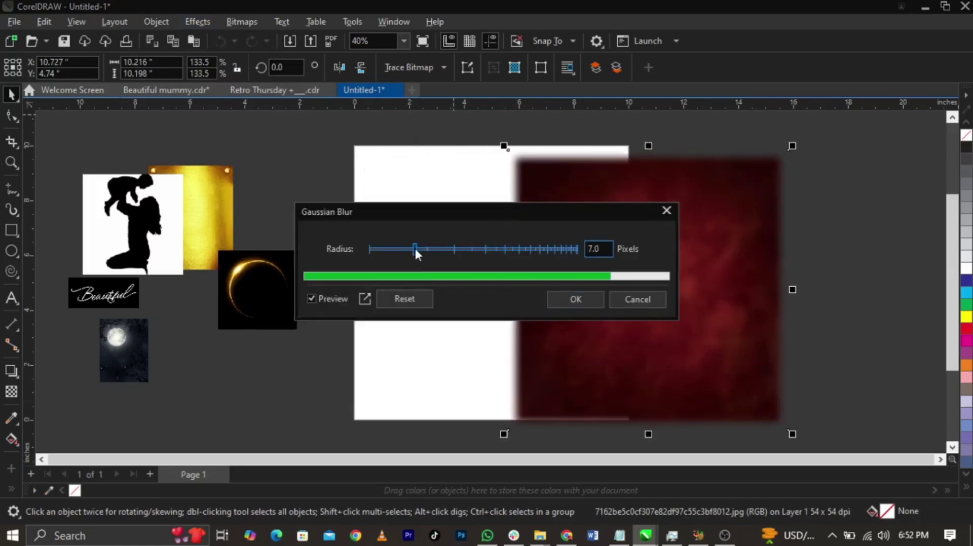
drag(414, 247, 430, 247)
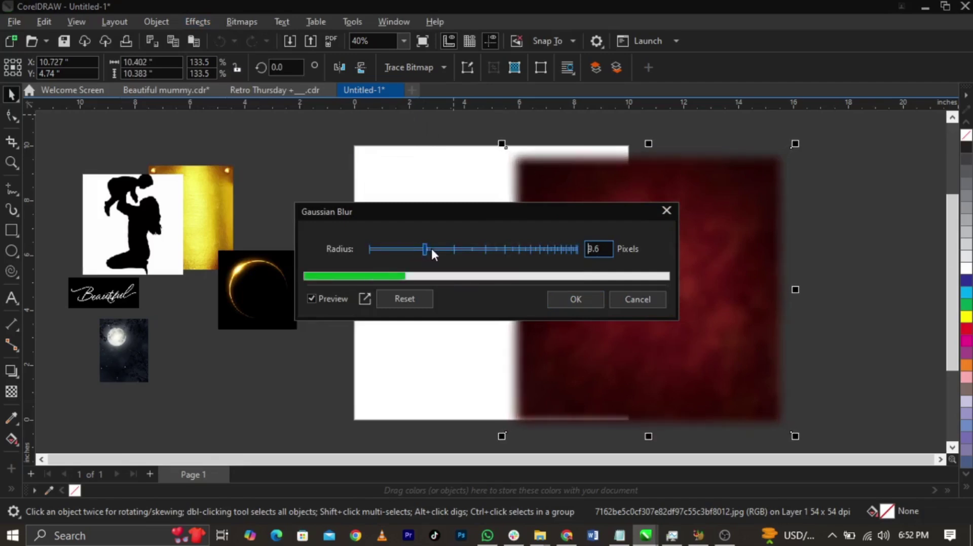
click(568, 299)
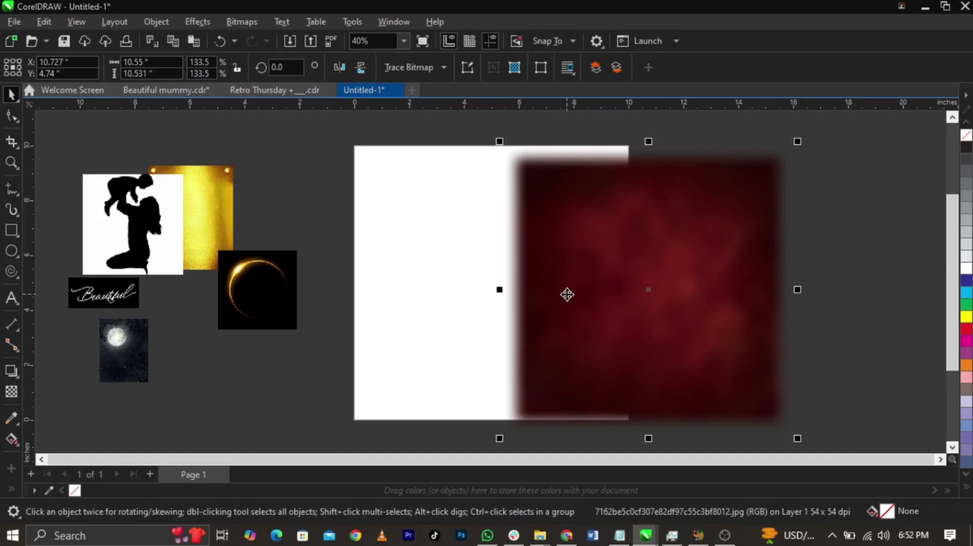
- Enlarge the blurred red texture to about 163% (12.909 × 12.886 in) over the white square
right_click(567, 292)
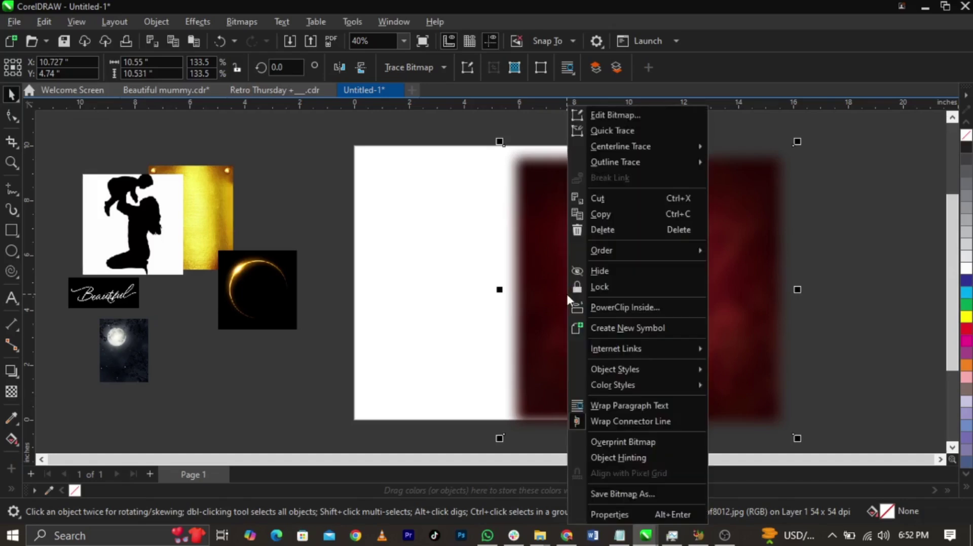
click(525, 314)
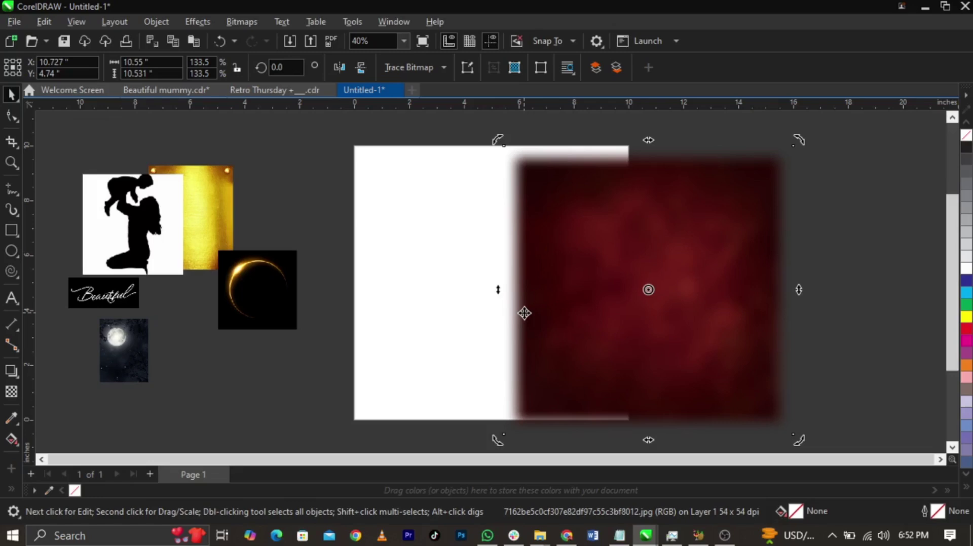
click(547, 260)
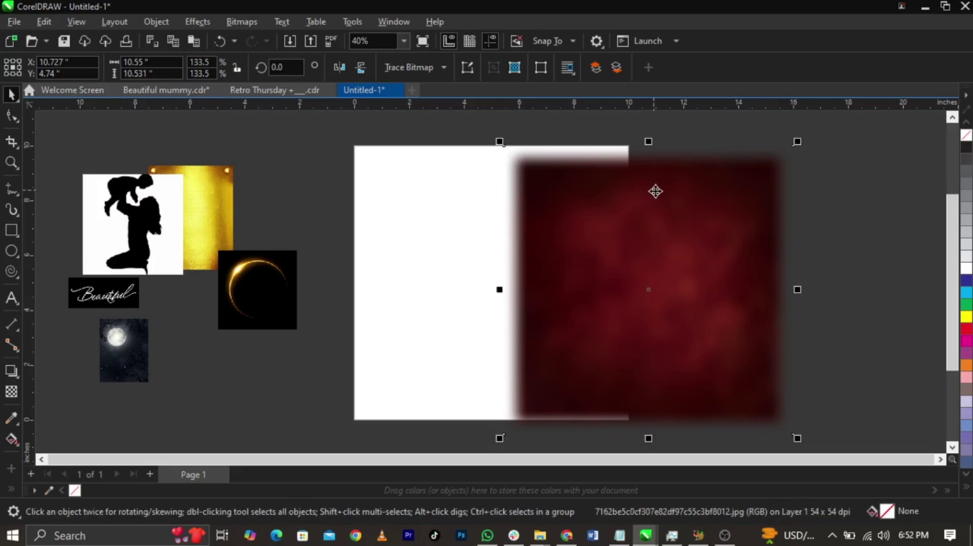
drag(656, 191, 507, 245)
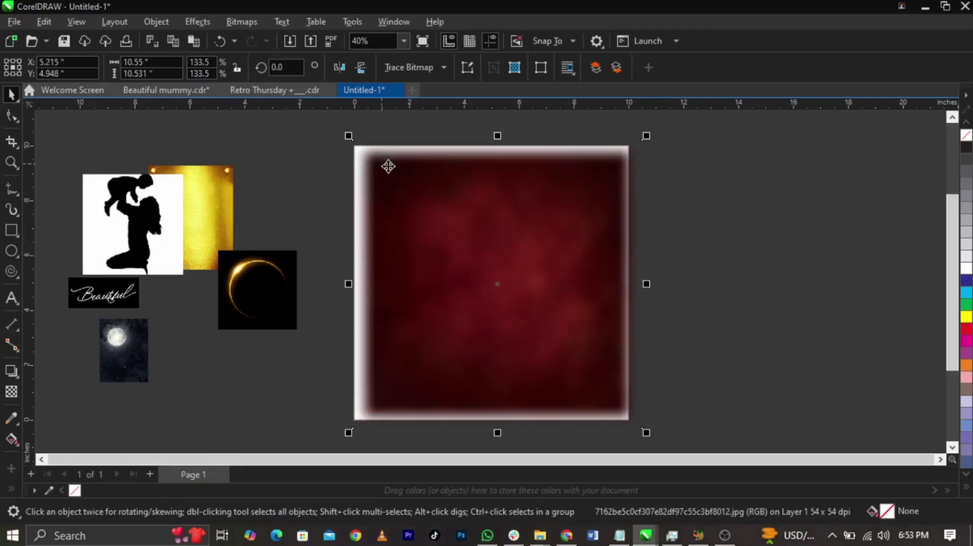
drag(386, 165, 363, 147)
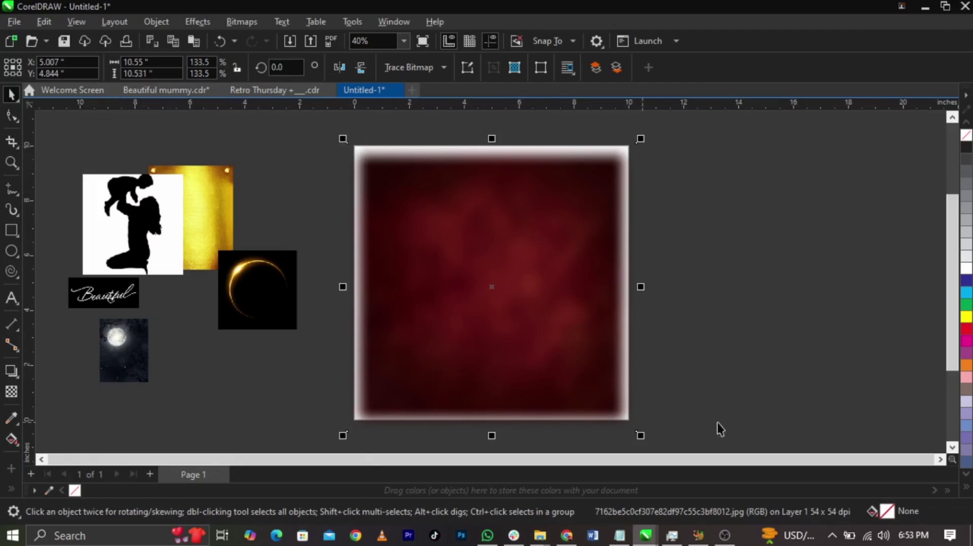
drag(588, 326, 761, 326)
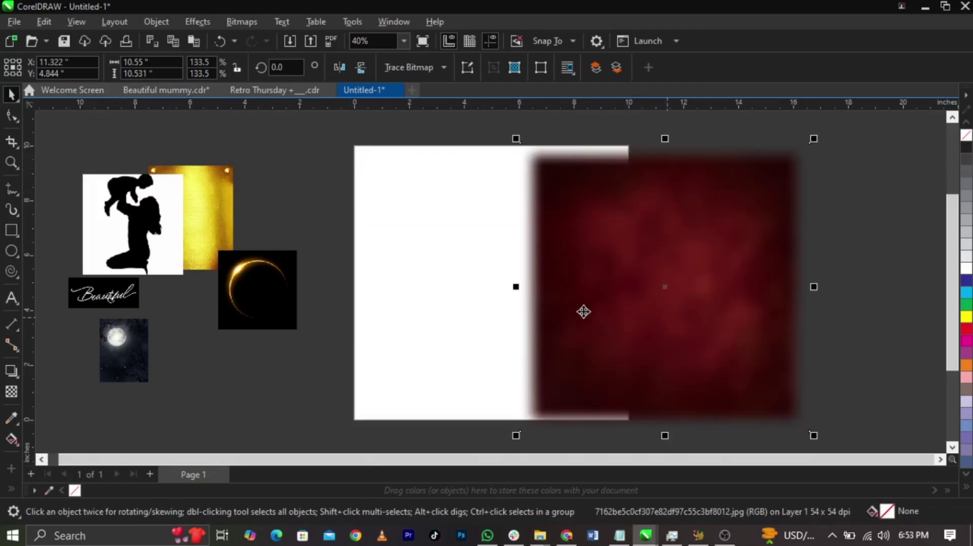
drag(516, 139, 570, 319)
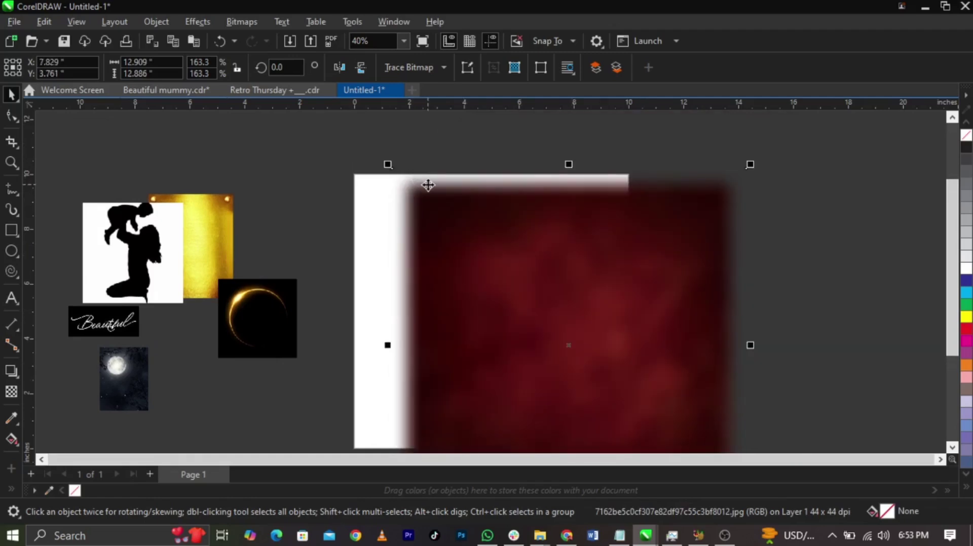
drag(508, 238, 537, 244)
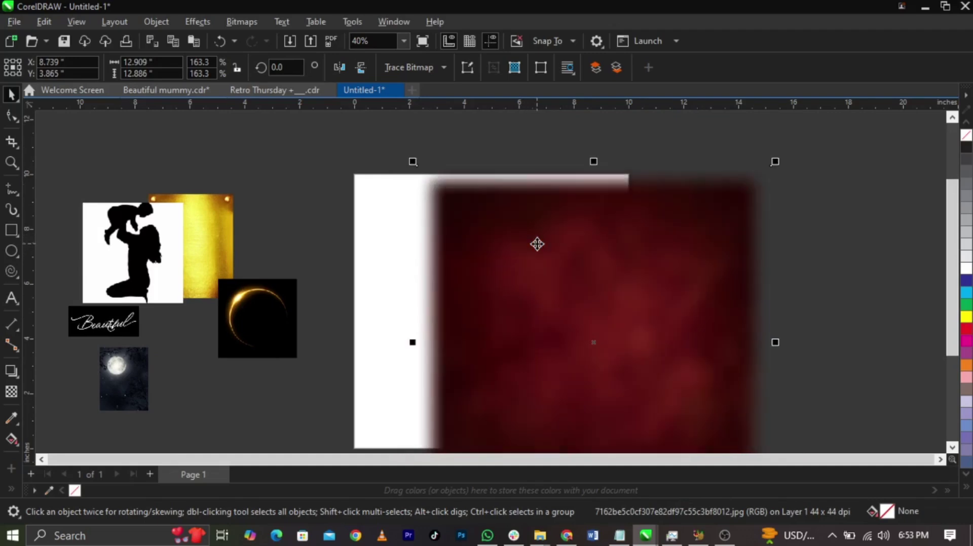
right_click(537, 244)
- PowerClip the red texture inside the white page-frame square
click(575, 300)
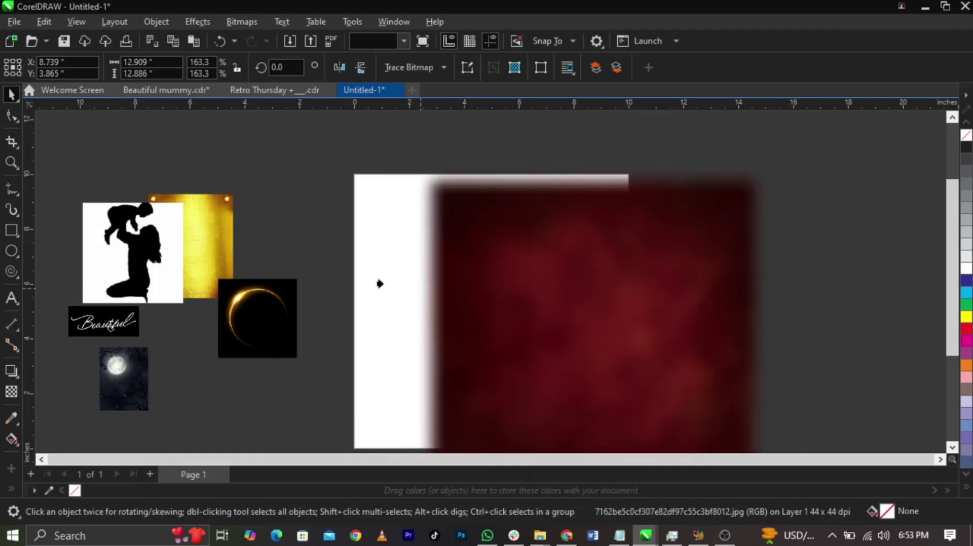
click(381, 282)
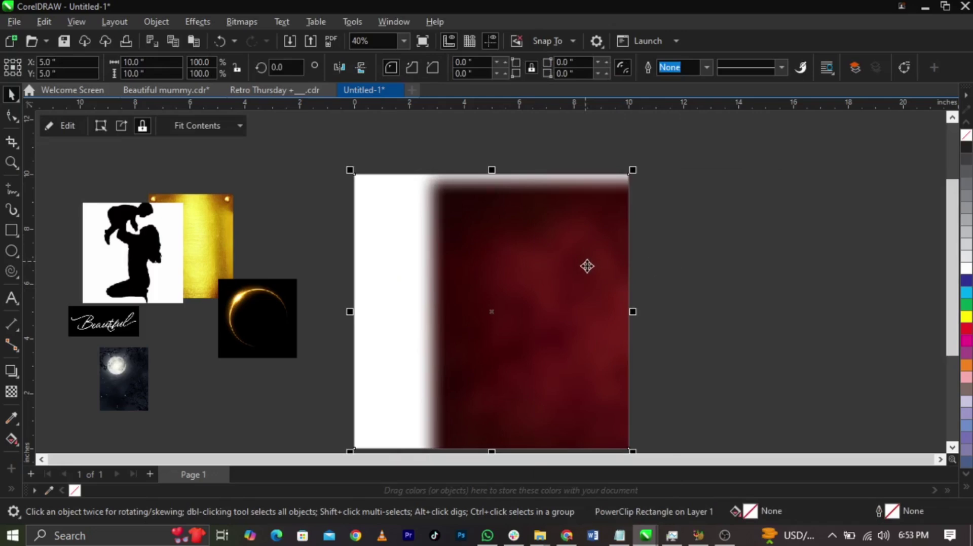
scroll(583, 266, down, 1)
scroll(559, 288, up, 1)
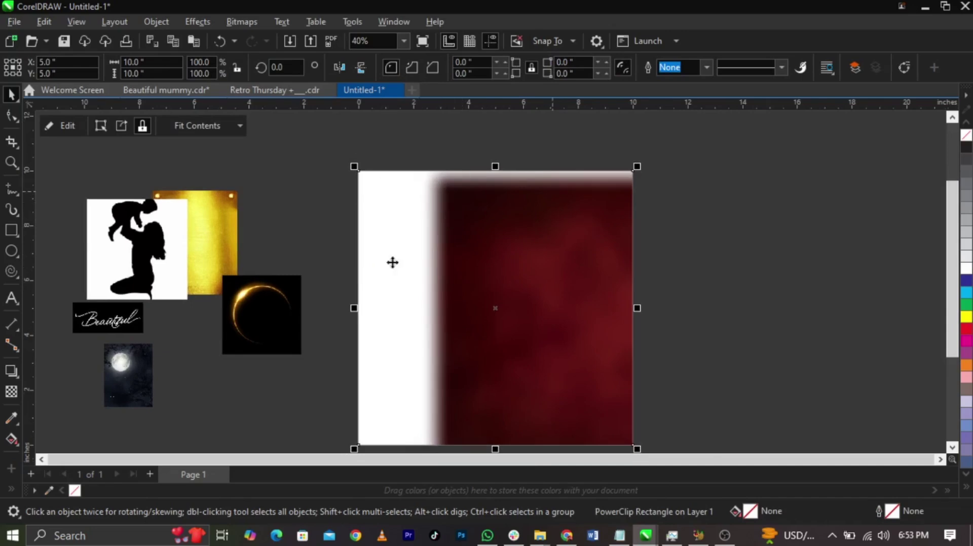
- Edit the PowerClip contents, shifting the texture so it fills the whole square
right_click(501, 201)
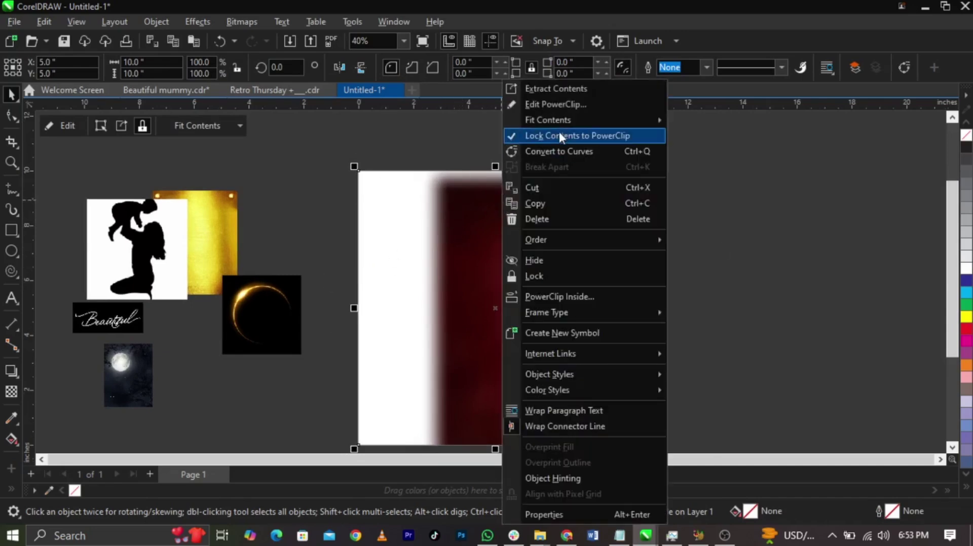
click(566, 105)
drag(634, 282, 550, 272)
drag(573, 319, 563, 336)
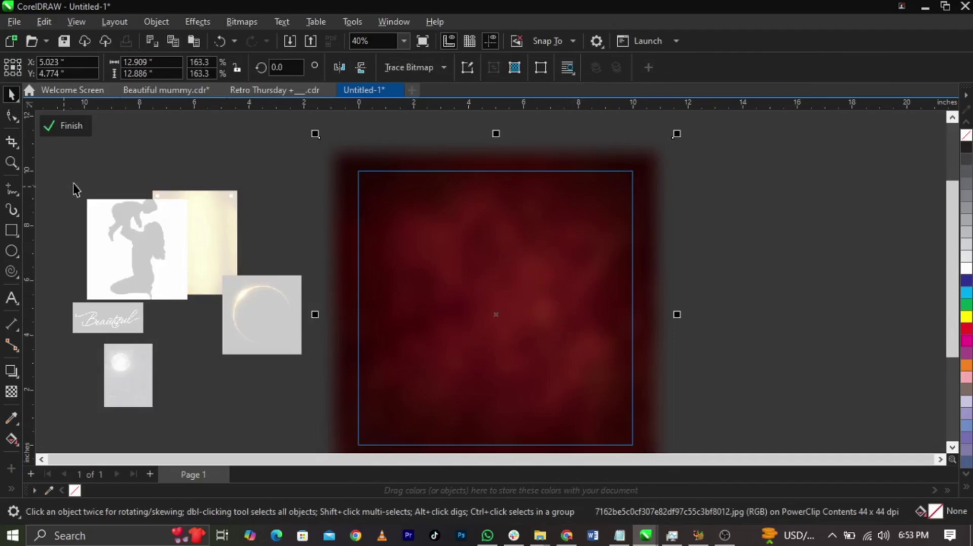
click(72, 126)
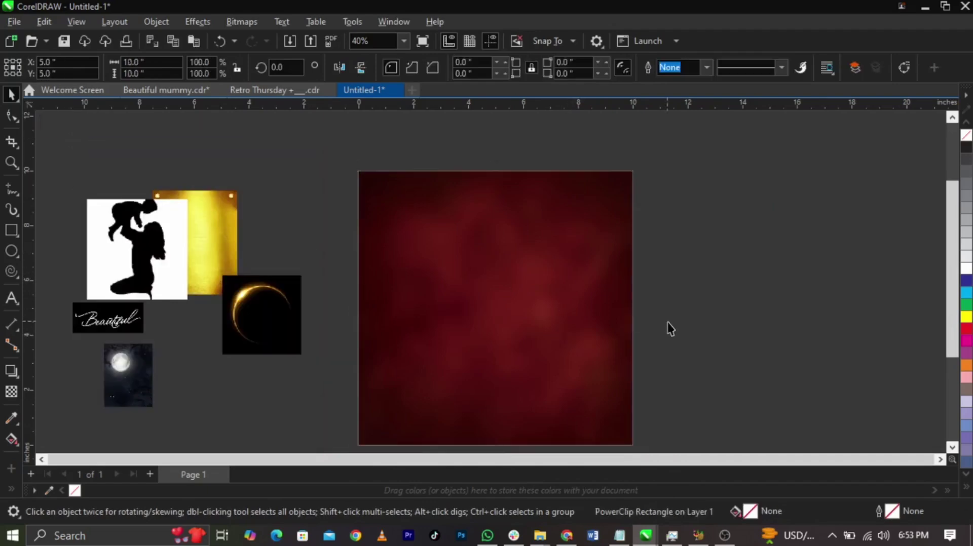
scroll(560, 304, down, 1)
scroll(558, 305, up, 2)
scroll(558, 307, down, 1)
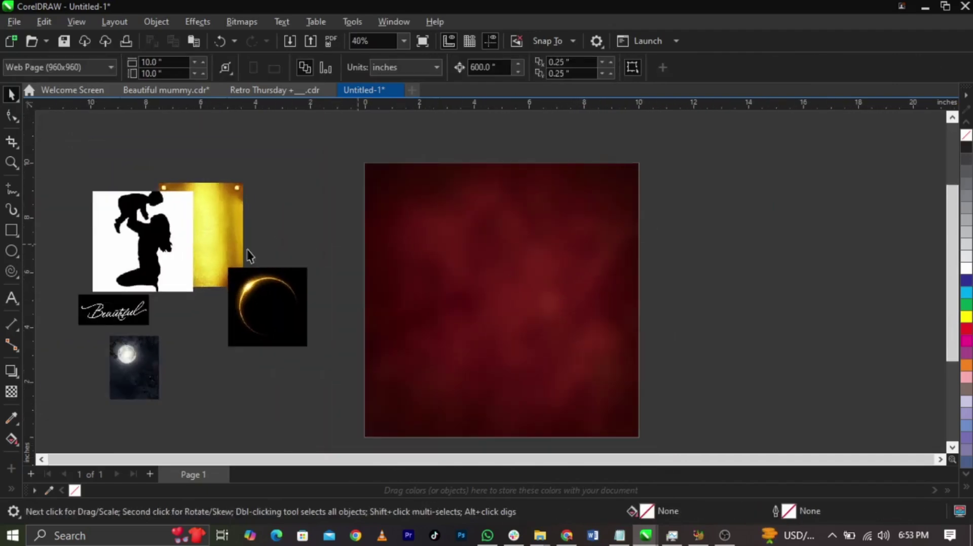
- Move the moon night image onto the page and enlarge it to about 10.352 × 13.475 inches
drag(142, 375, 681, 344)
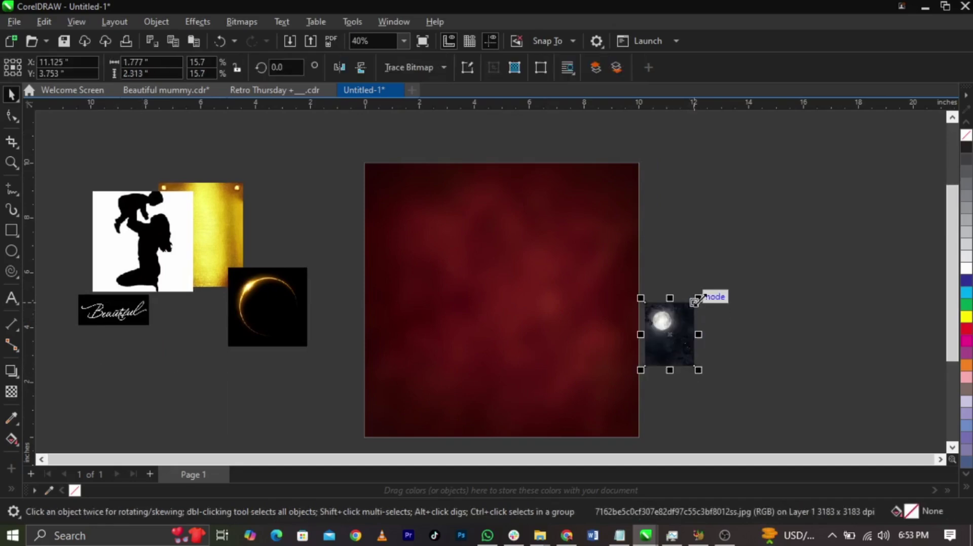
drag(698, 300, 798, 170)
drag(771, 306, 643, 141)
drag(622, 206, 577, 267)
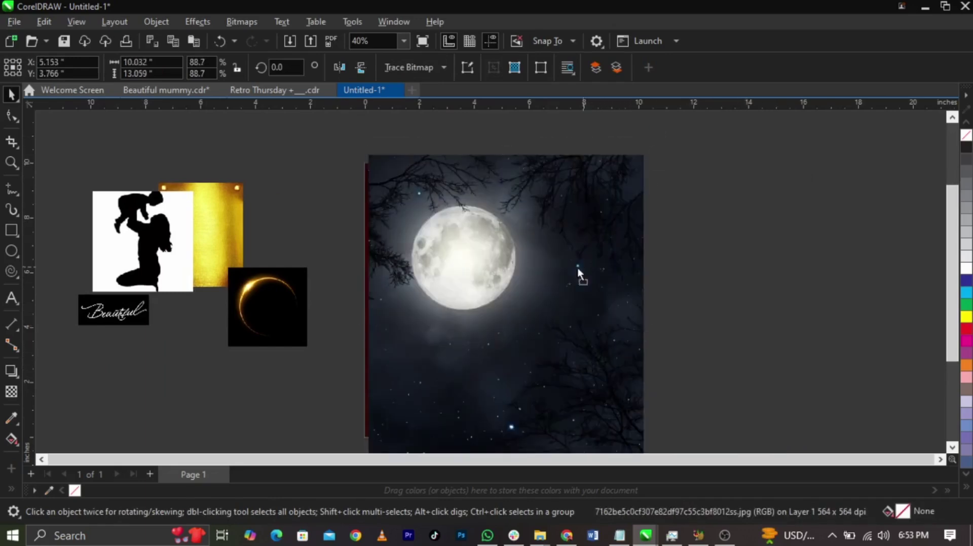
drag(649, 148, 654, 142)
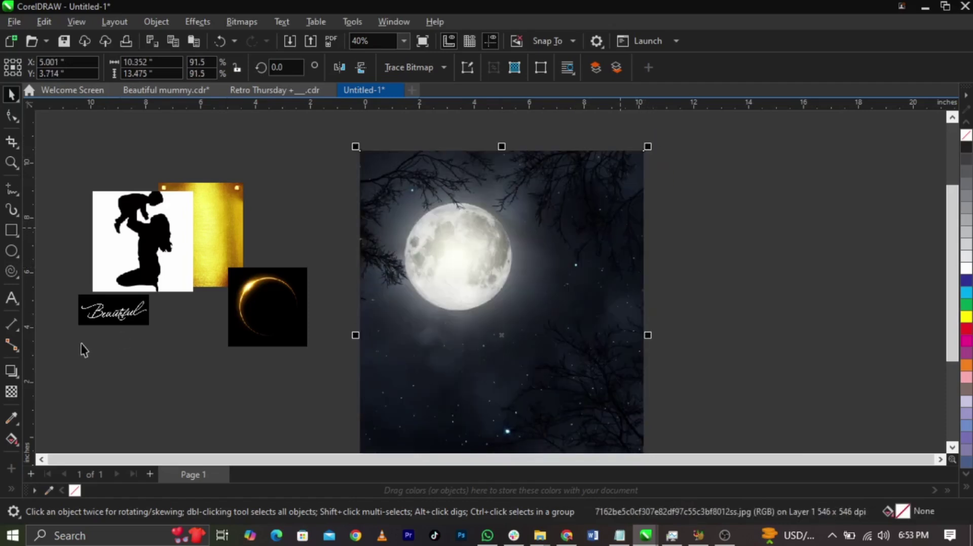
- Give the moon image a Soft Light transparency merge mode, after trying Screen and Overlay
click(12, 392)
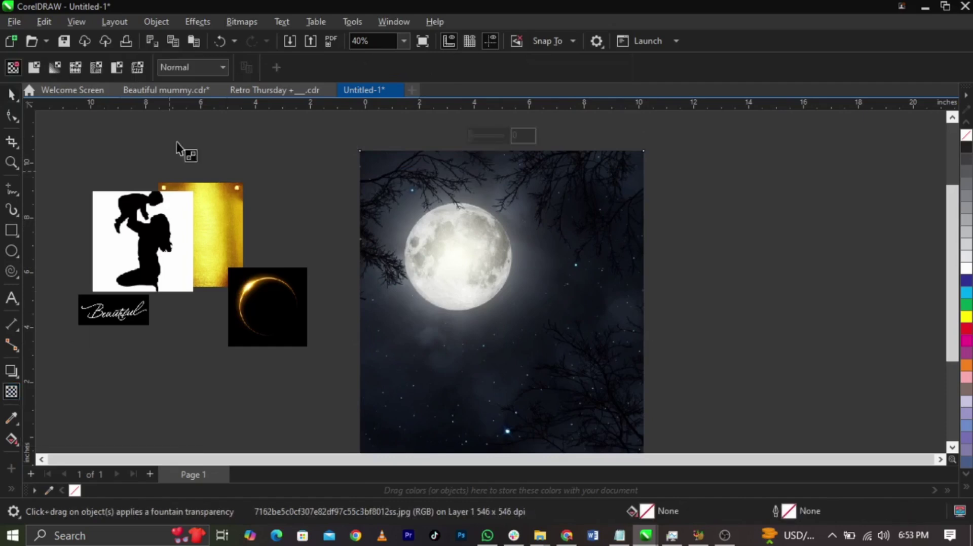
click(184, 76)
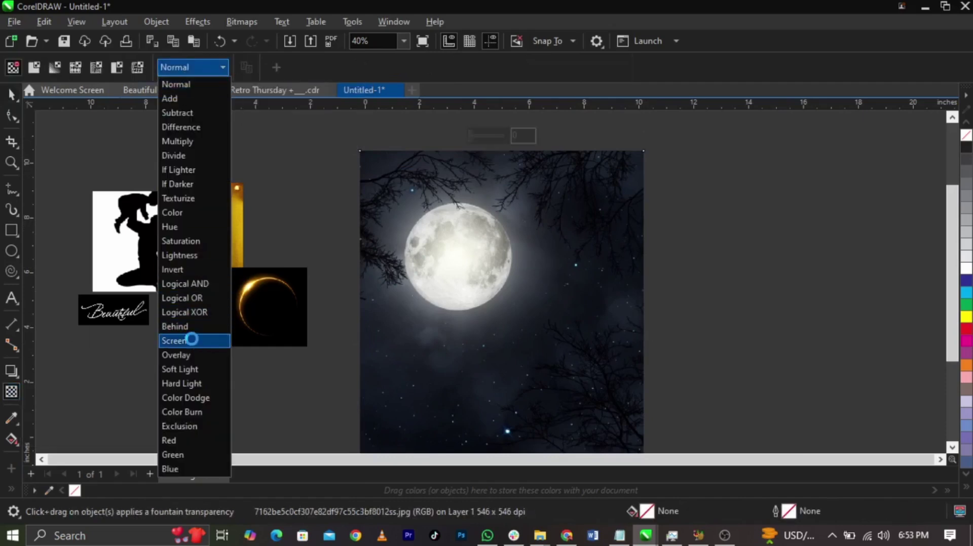
click(191, 339)
click(195, 73)
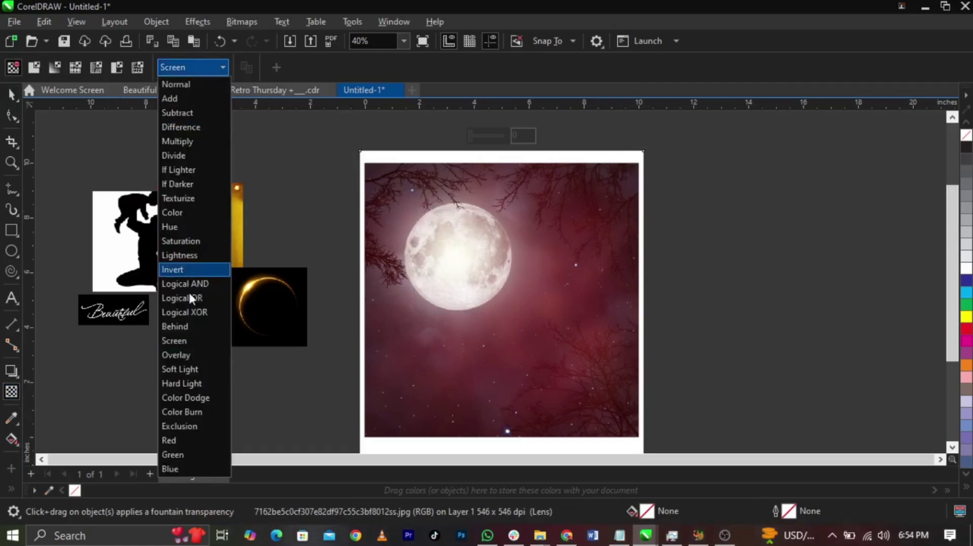
click(195, 369)
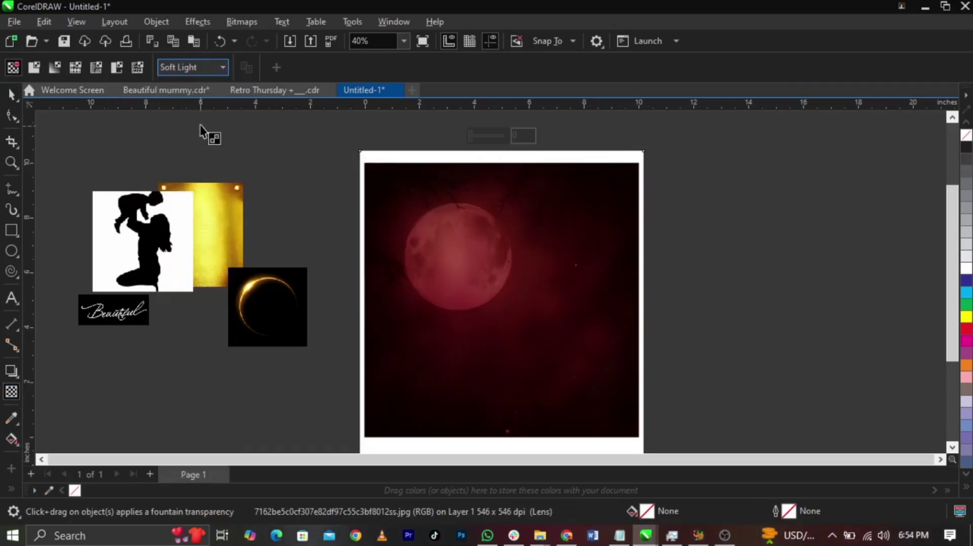
click(197, 69)
click(191, 354)
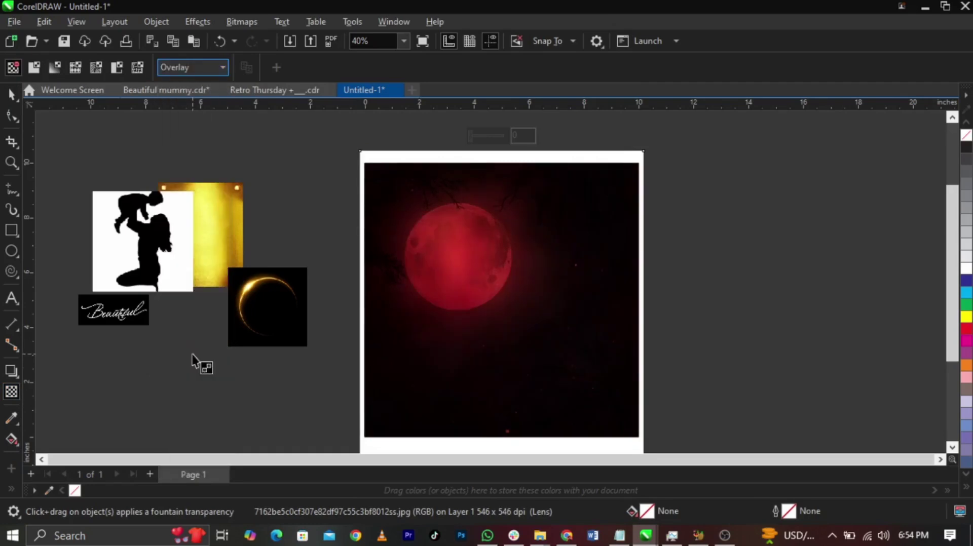
click(189, 76)
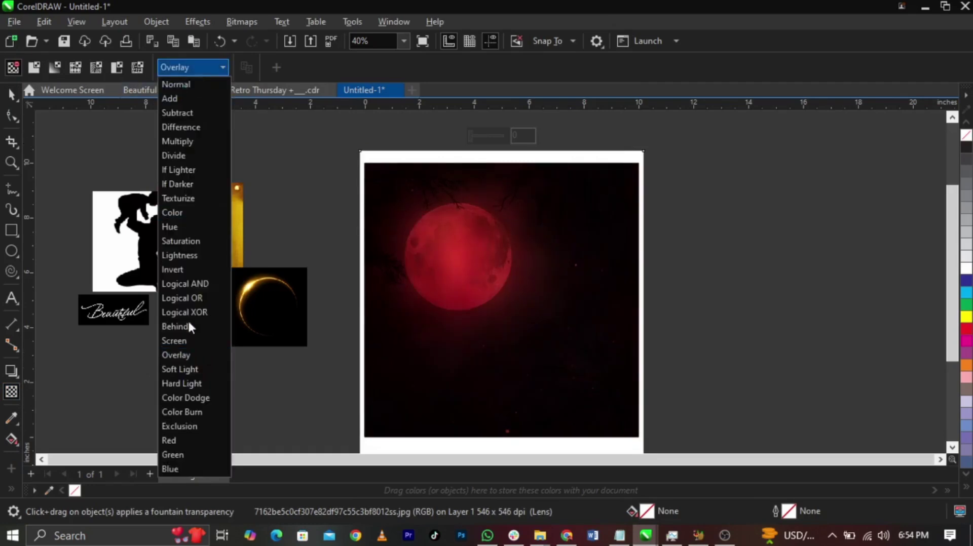
click(200, 369)
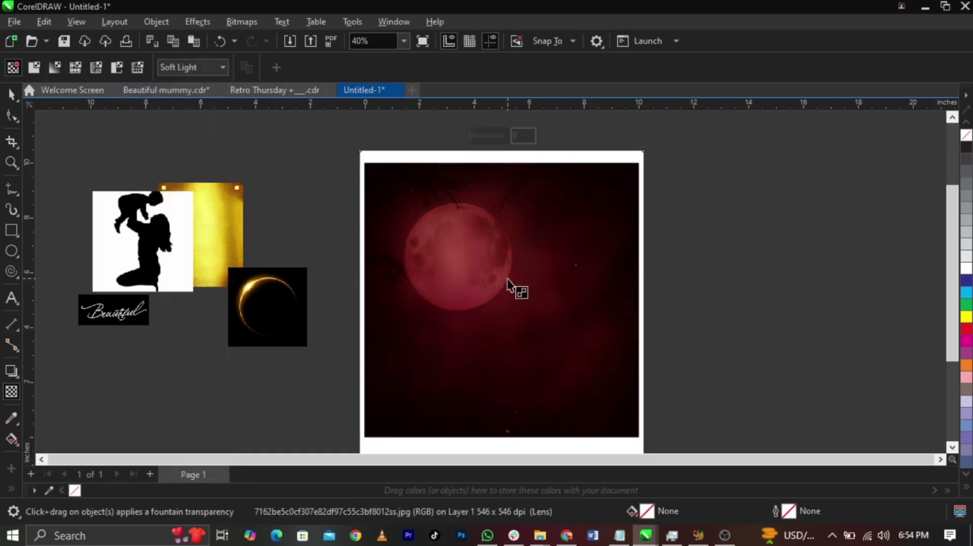
key(space)
- Place the Soft Light moon-and-trees image inside the red square's PowerClip, trimmed to the 10-inch square
key(Delete)
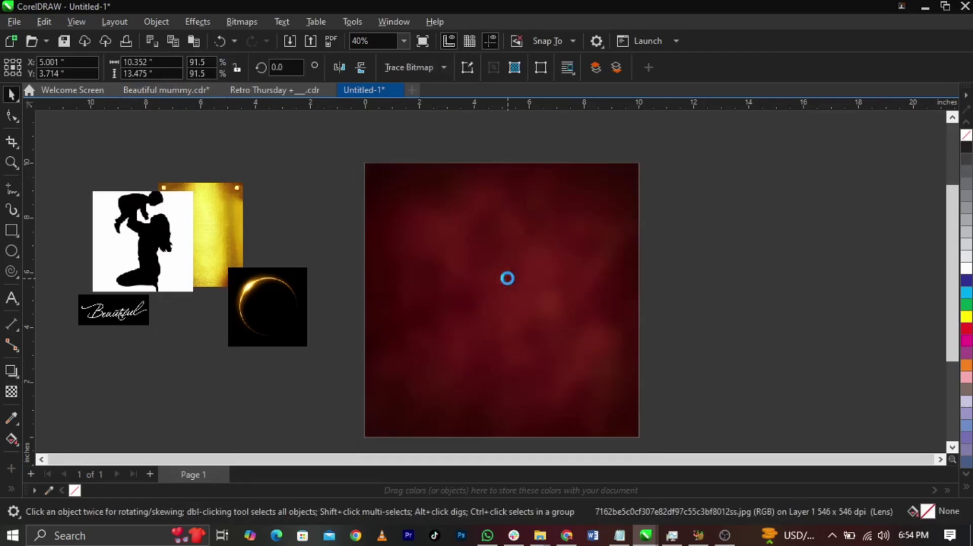
click(509, 282)
right_click(507, 277)
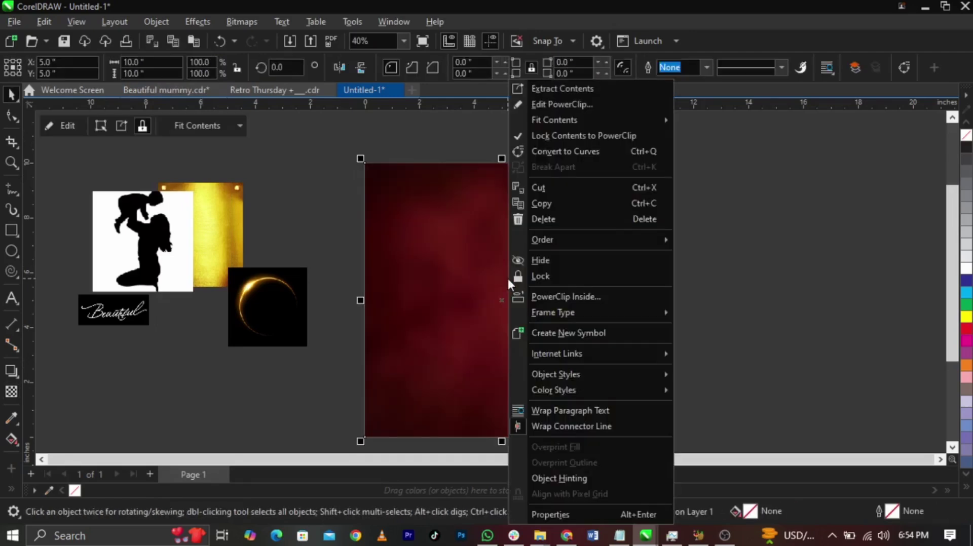
click(542, 108)
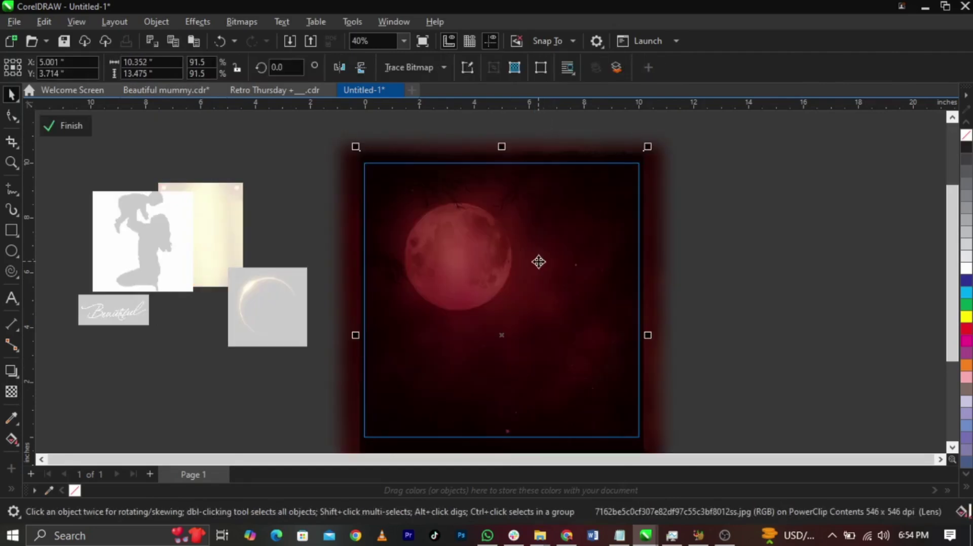
key(ctrl+z)
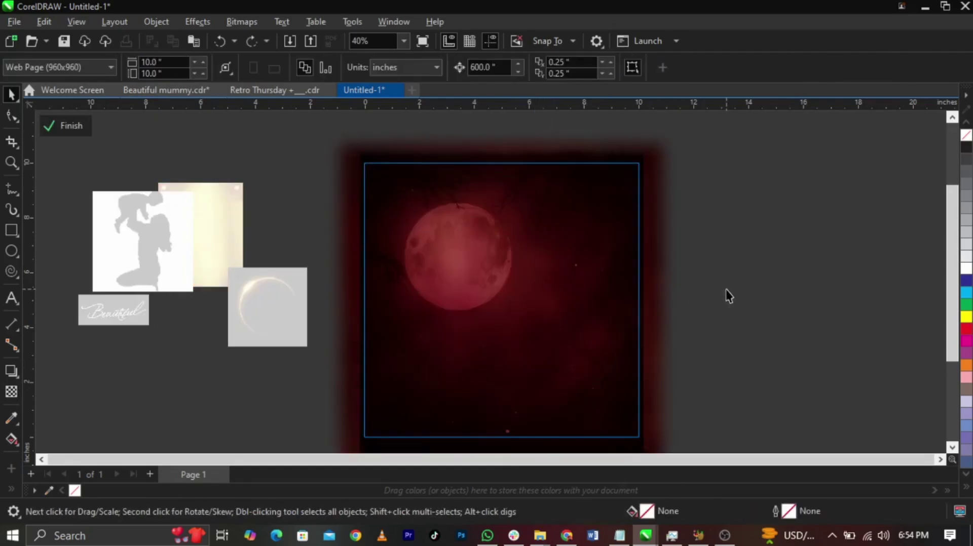
click(77, 126)
click(740, 349)
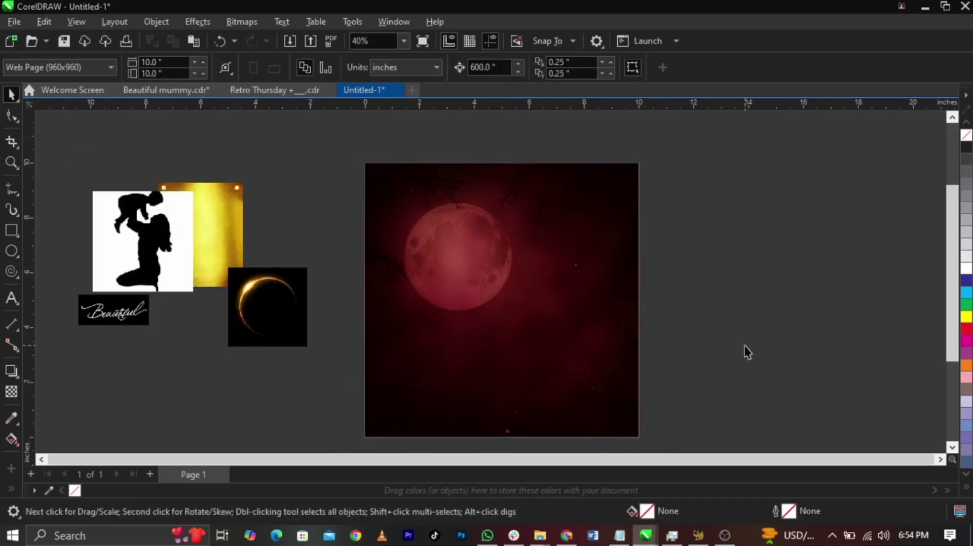
- Move the eclipse image over the red moon and scale it to about 5.421 inches square
click(307, 336)
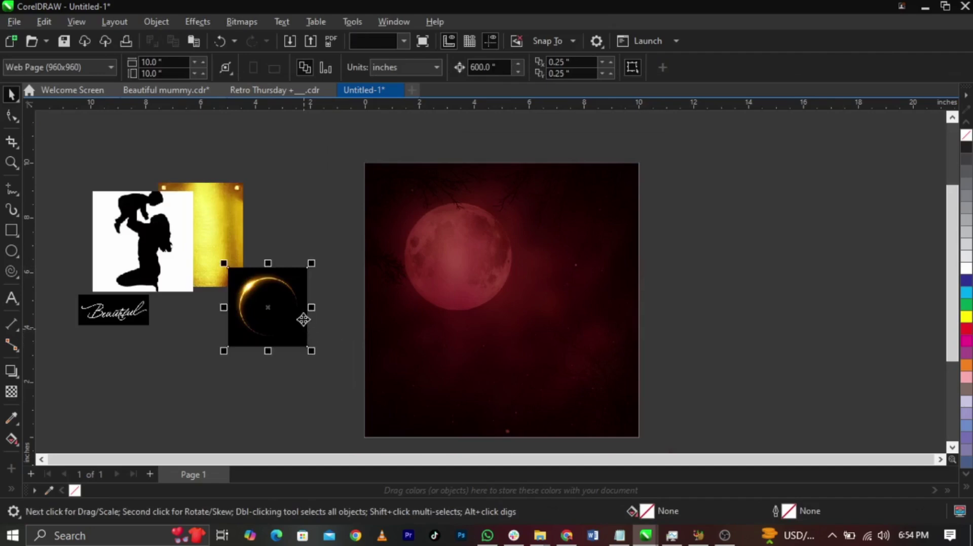
drag(275, 318, 232, 377)
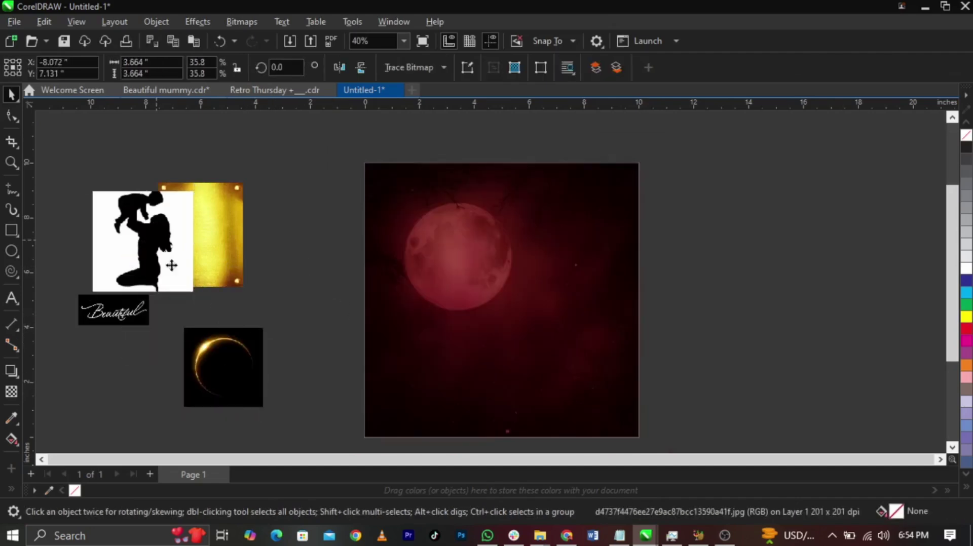
drag(169, 265, 314, 265)
click(224, 364)
drag(220, 351, 472, 235)
scroll(471, 229, up, 2)
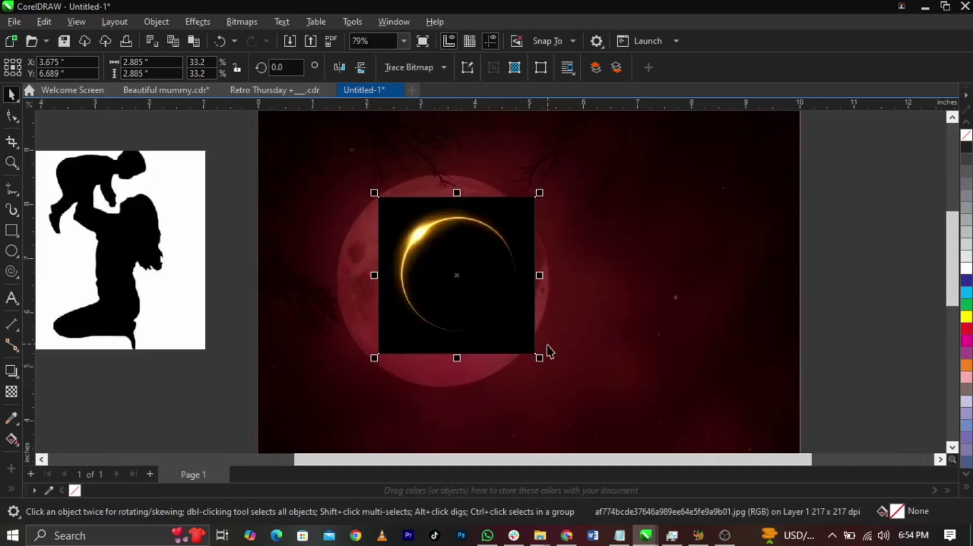
drag(540, 358, 606, 425)
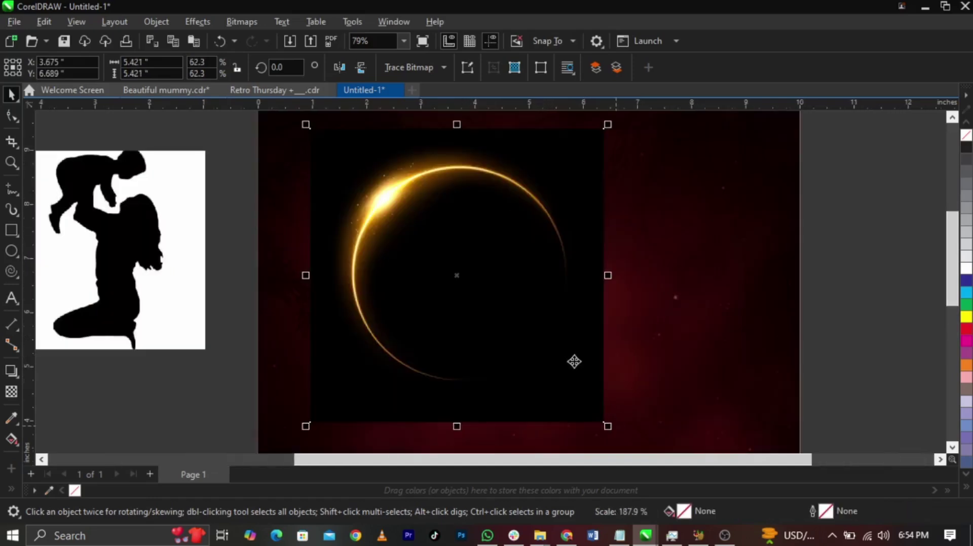
drag(573, 363, 554, 350)
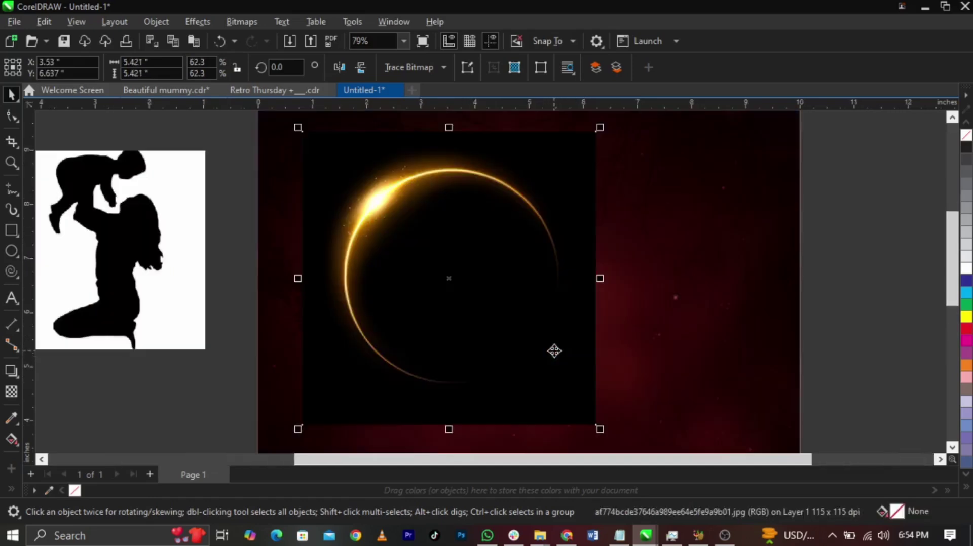
- Fade the eclipse's left edge with a fountain transparency and convert it to a 300 dpi RGB (24-bit) bitmap
click(14, 398)
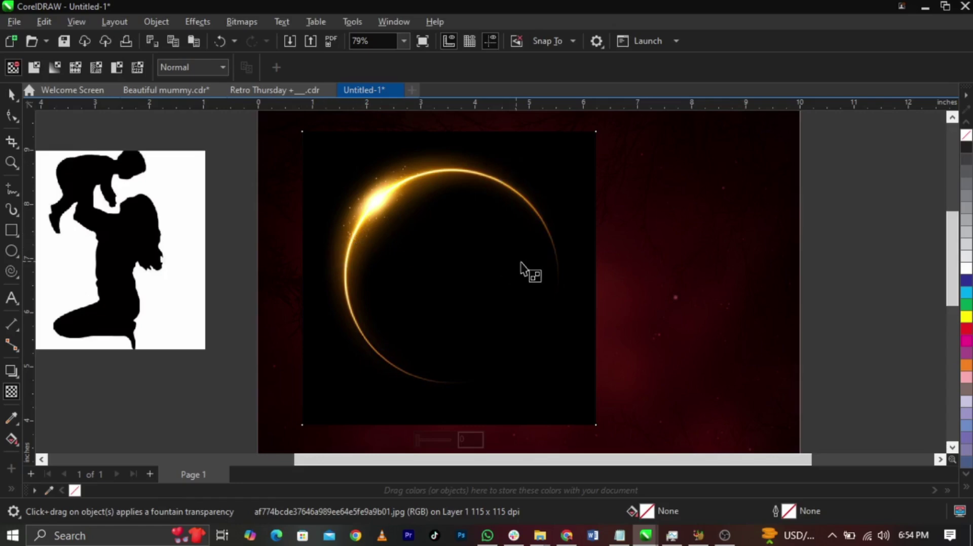
drag(348, 253, 348, 299)
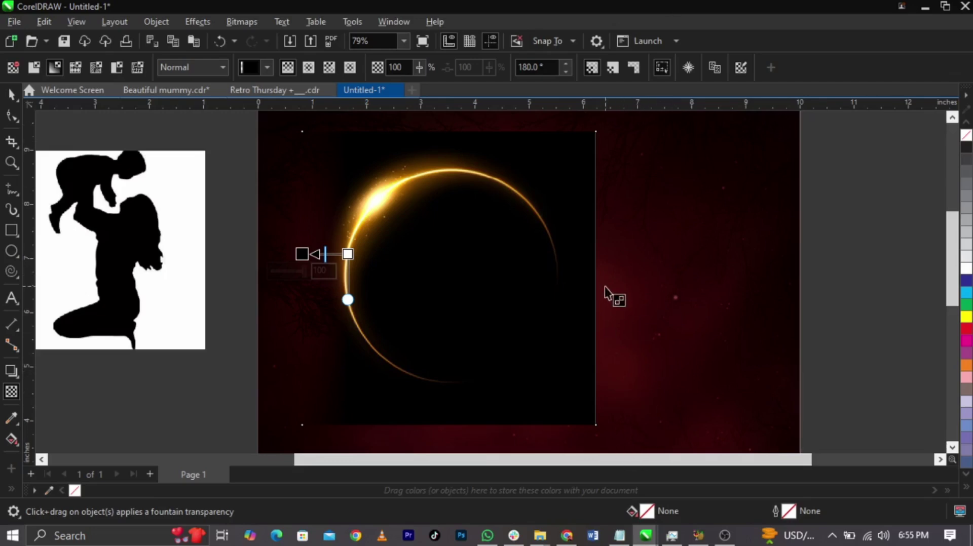
click(241, 23)
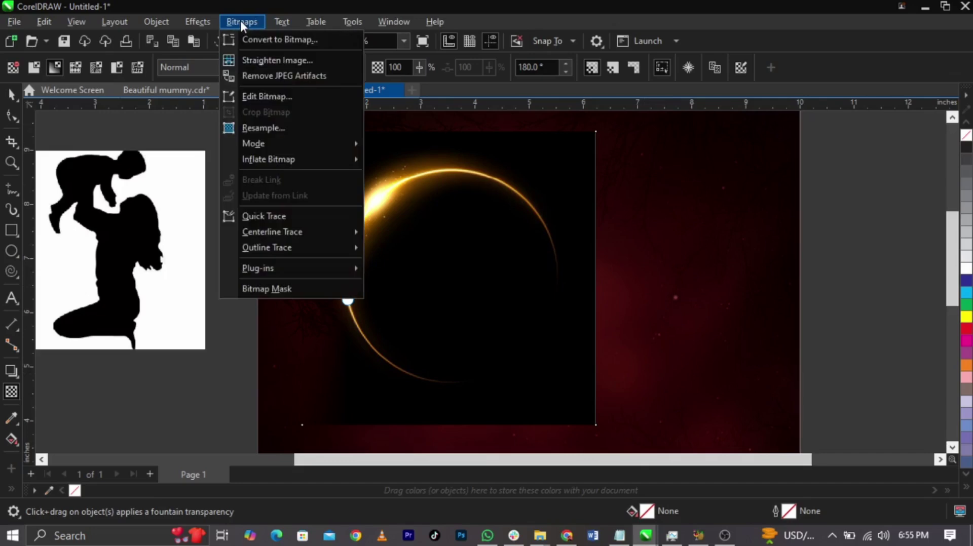
click(253, 39)
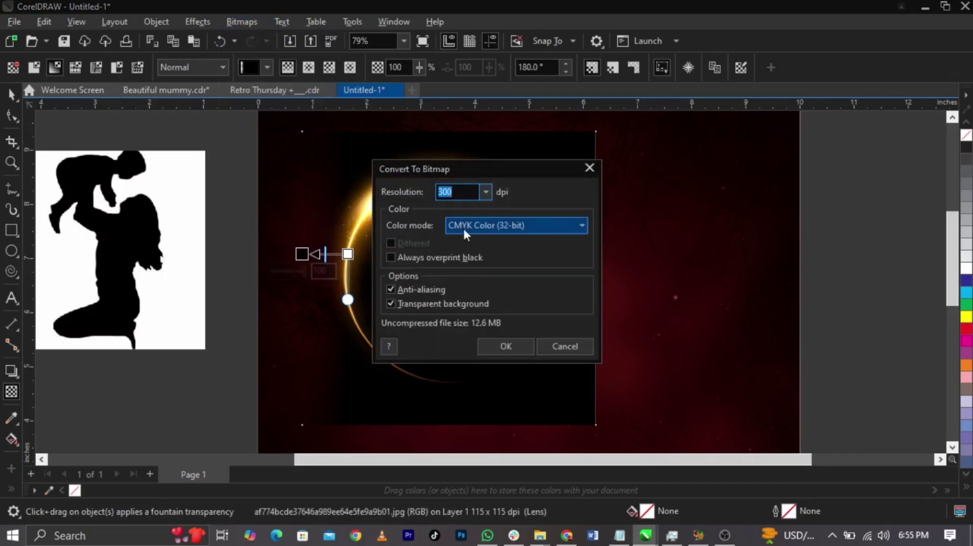
click(464, 226)
click(476, 284)
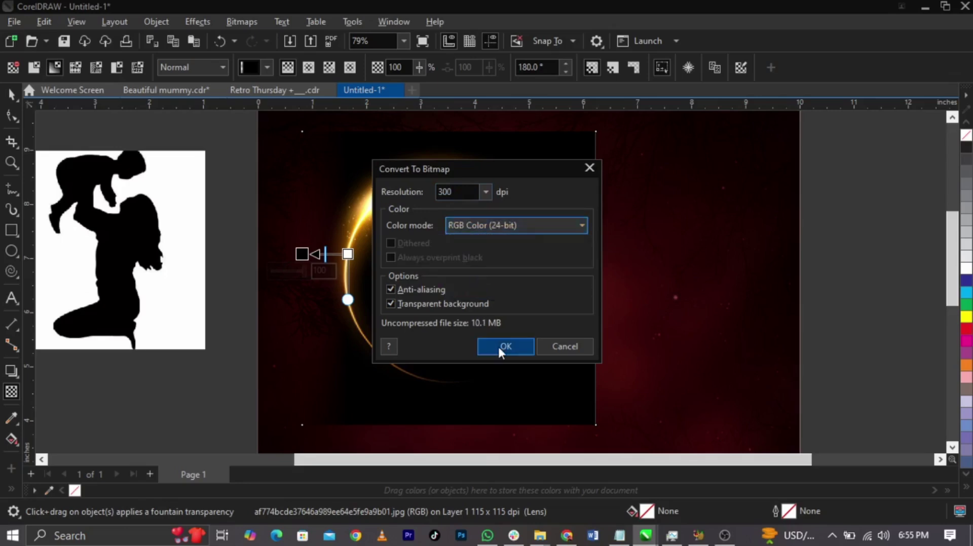
click(499, 346)
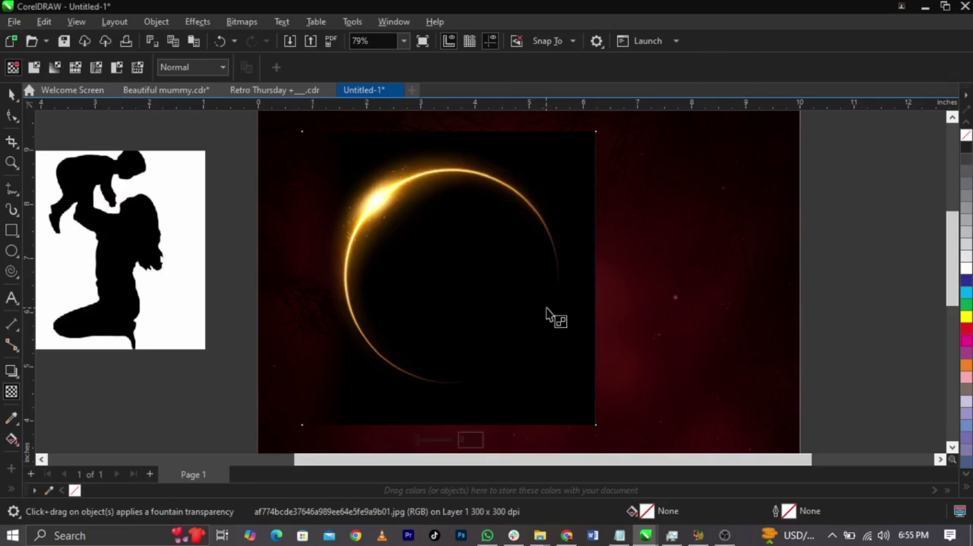
- Fade the eclipse's right edge and flatten it with Convert to Bitmap
drag(546, 307, 595, 308)
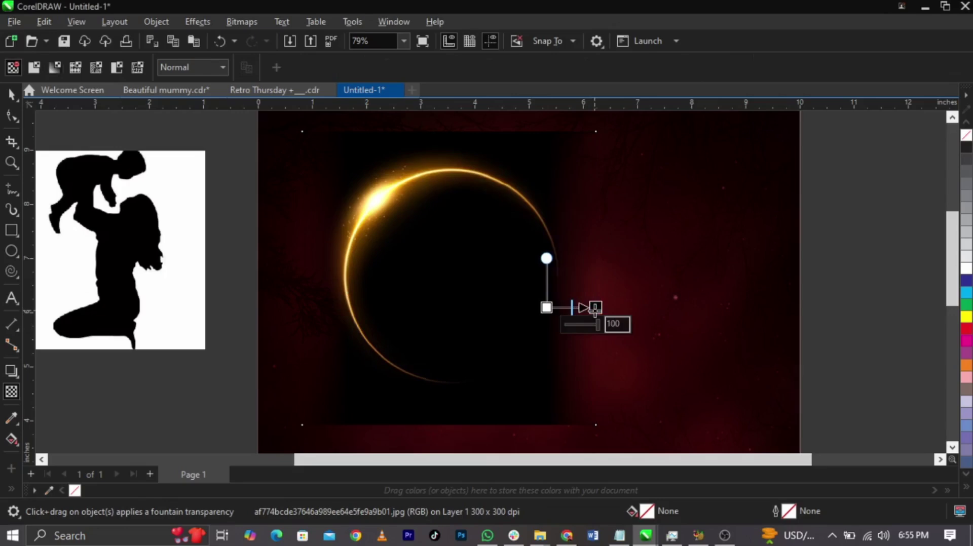
click(242, 21)
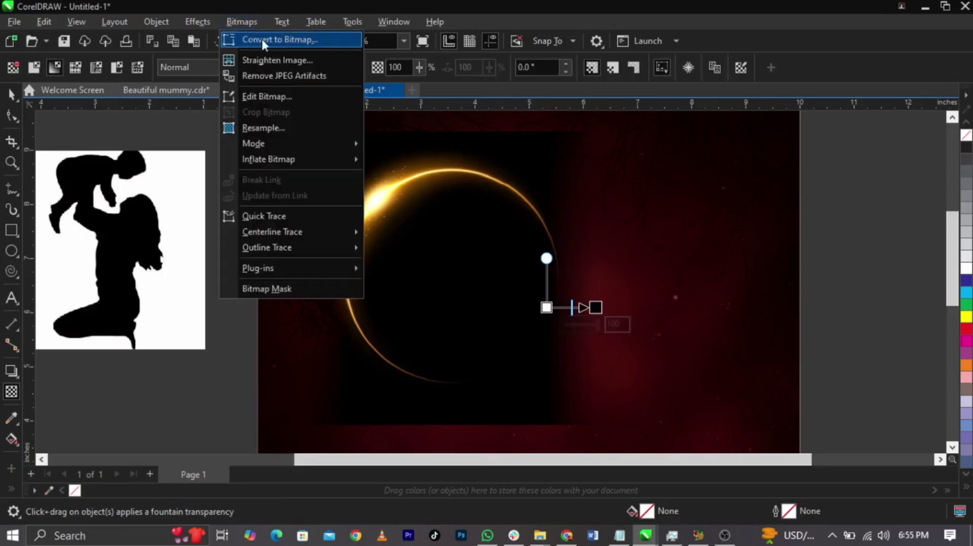
click(260, 38)
click(505, 348)
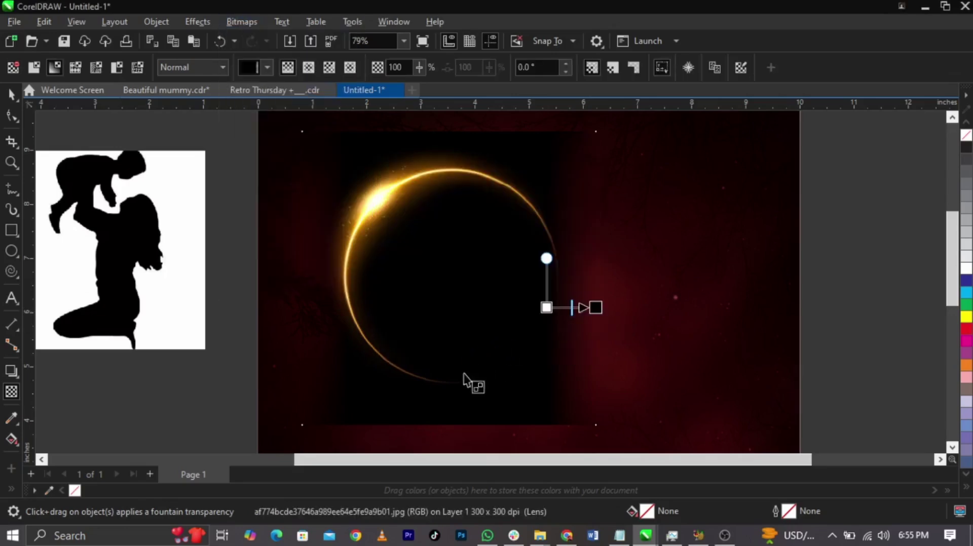
- Fade and flatten the top edge, then add a fountain fade on the bottom edge
drag(448, 165, 448, 132)
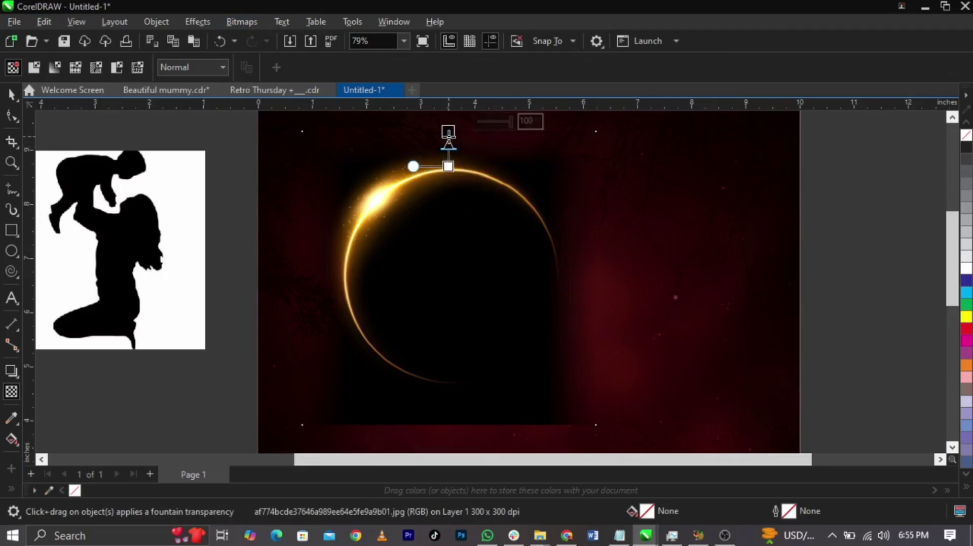
click(245, 21)
click(263, 38)
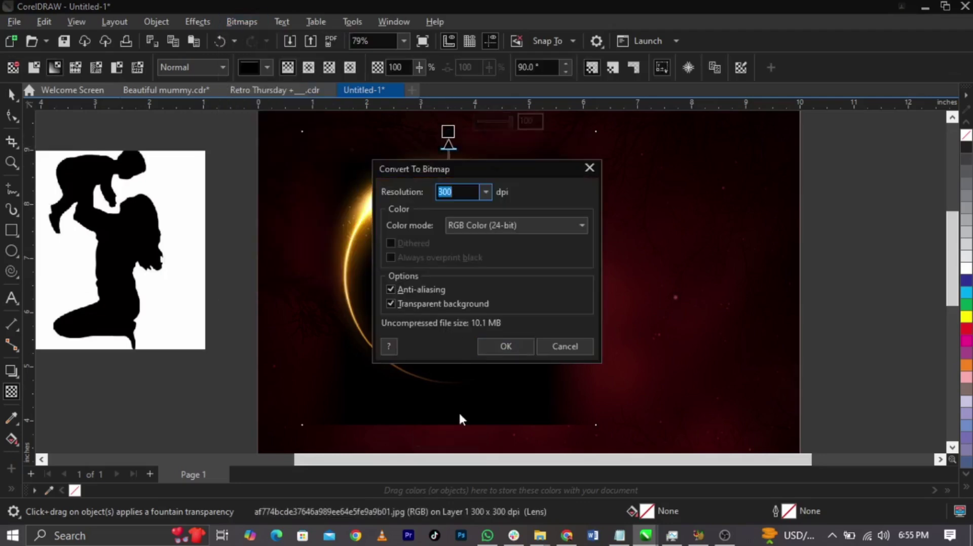
click(504, 348)
drag(463, 377, 463, 417)
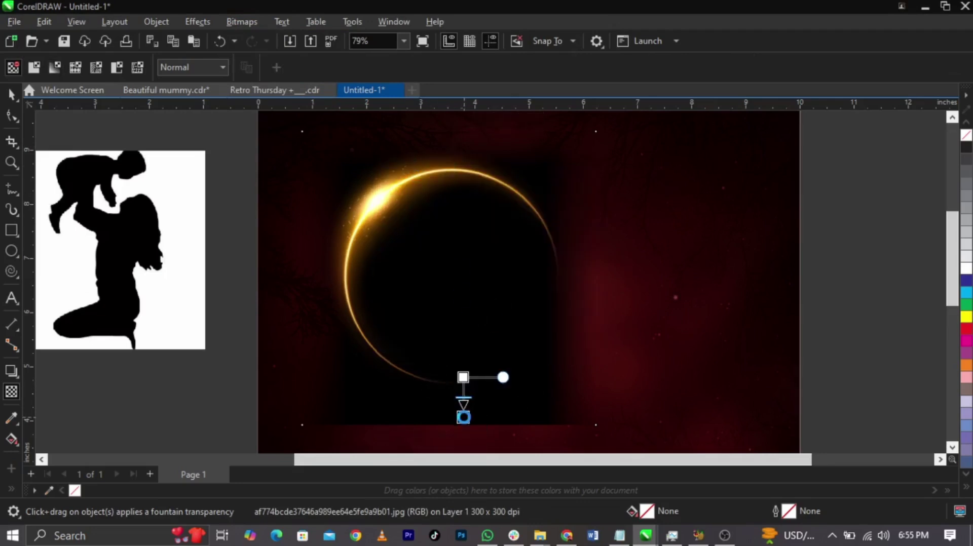
- Set the eclipse's transparency merge mode to Screen
click(190, 69)
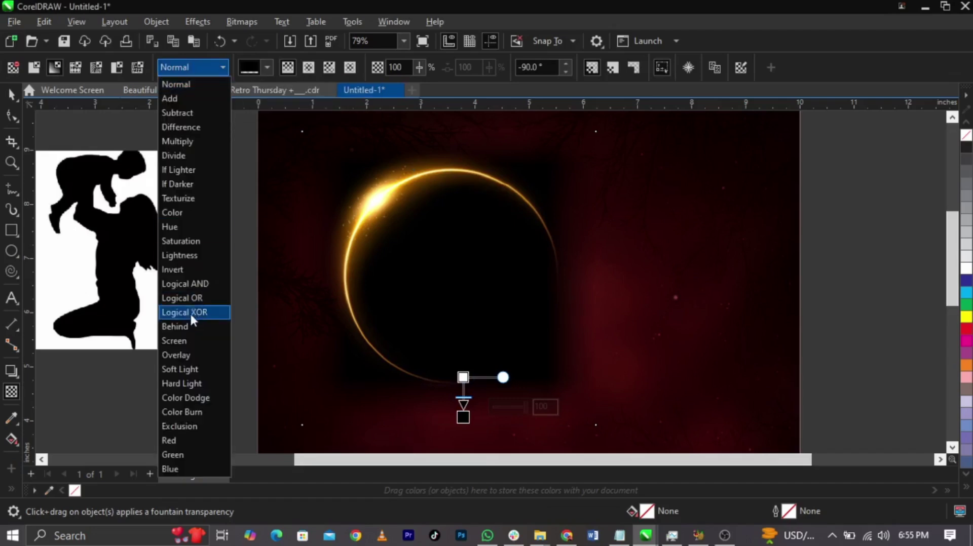
click(196, 336)
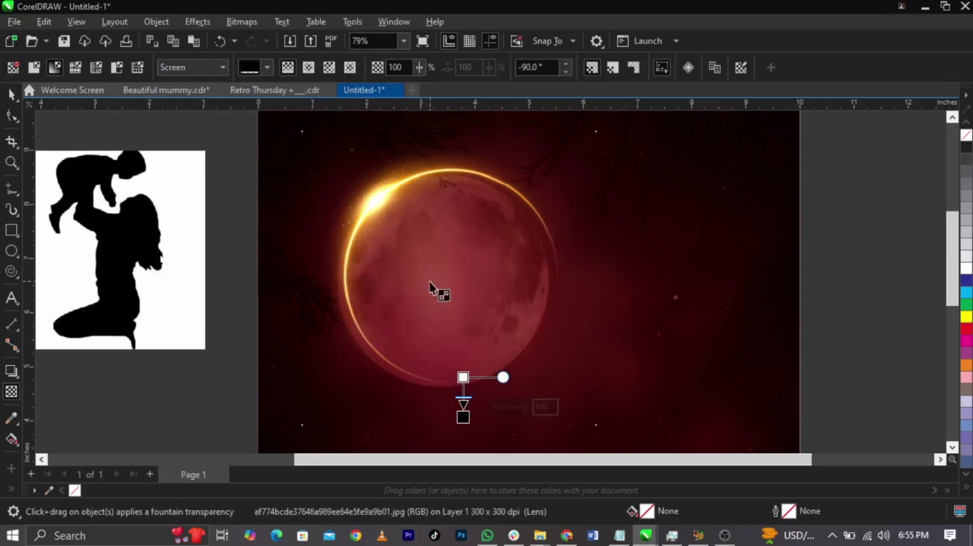
key(space)
- Reposition the eclipse over the moon and adjust its size by the corner handles
scroll(407, 218, up, 3)
mouse_move(434, 219)
mouse_down()
mouse_move(416, 239)
mouse_move(428, 233)
mouse_up()
click(427, 233)
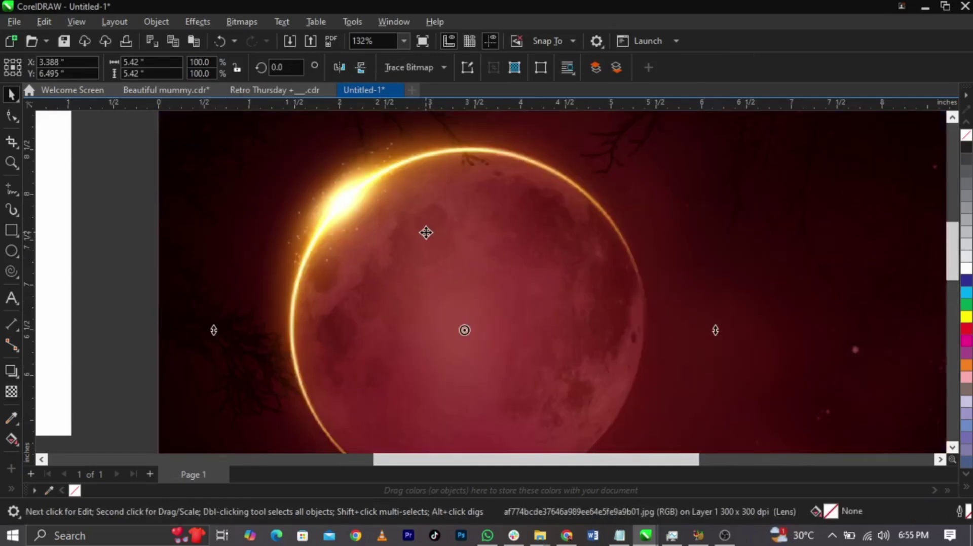
scroll(434, 195, down, 3)
click(365, 378)
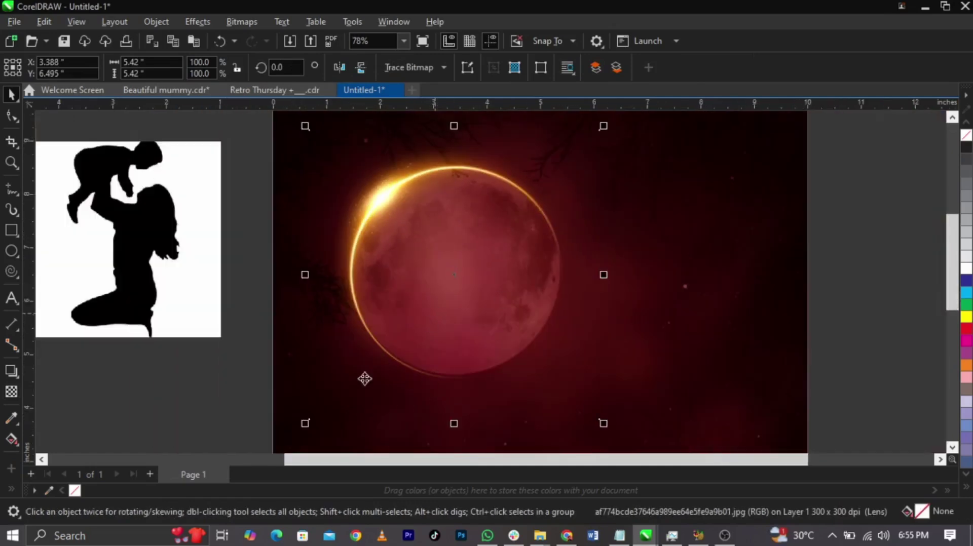
drag(307, 425, 311, 419)
scroll(311, 418, up, 2)
click(307, 430)
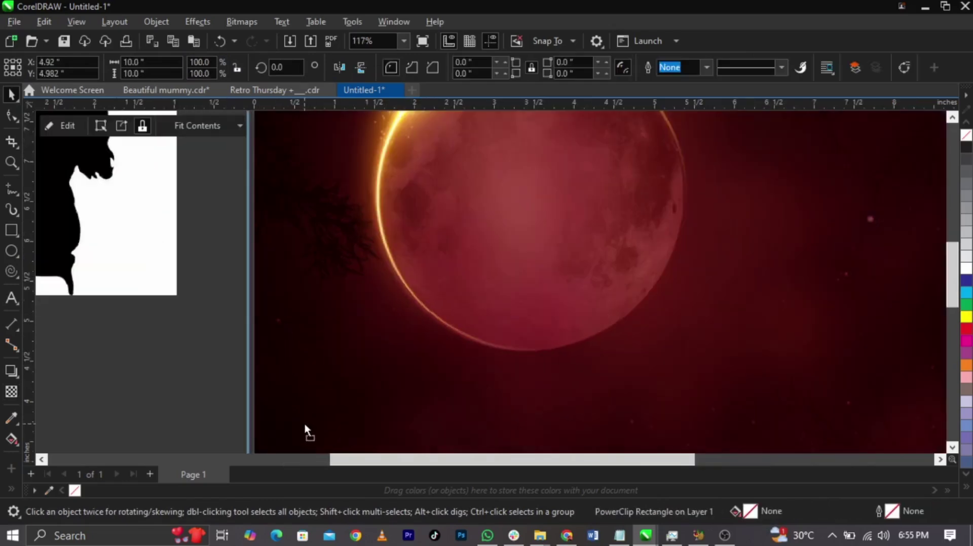
click(428, 276)
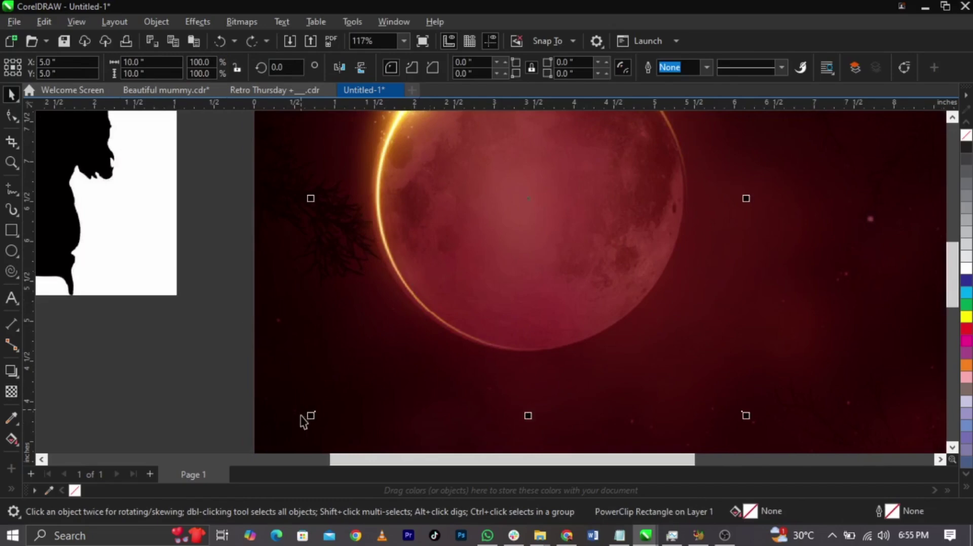
drag(309, 417, 302, 421)
- Shrink the eclipse to about 5.33 inches square and zoom out to the whole page
scroll(675, 417, down, 2)
scroll(673, 419, up, 3)
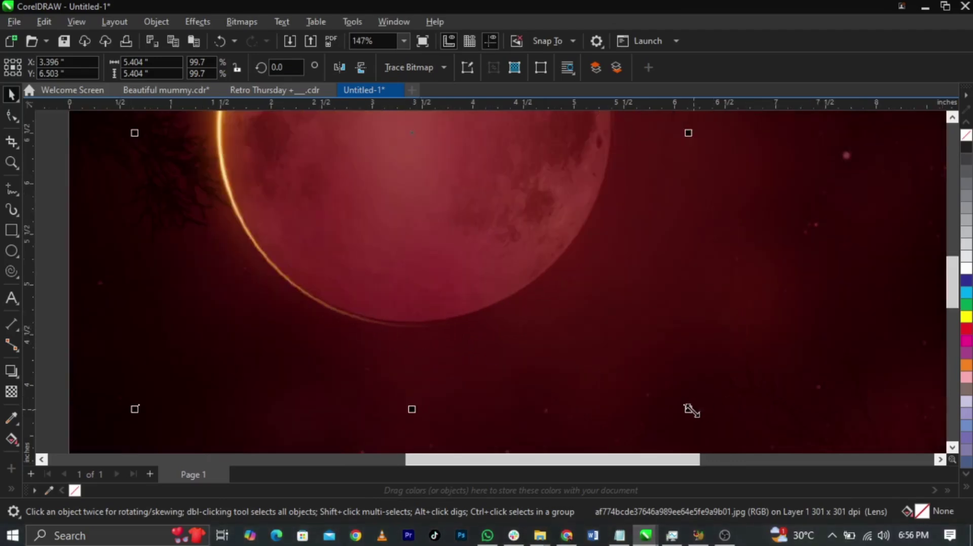
drag(688, 409, 679, 410)
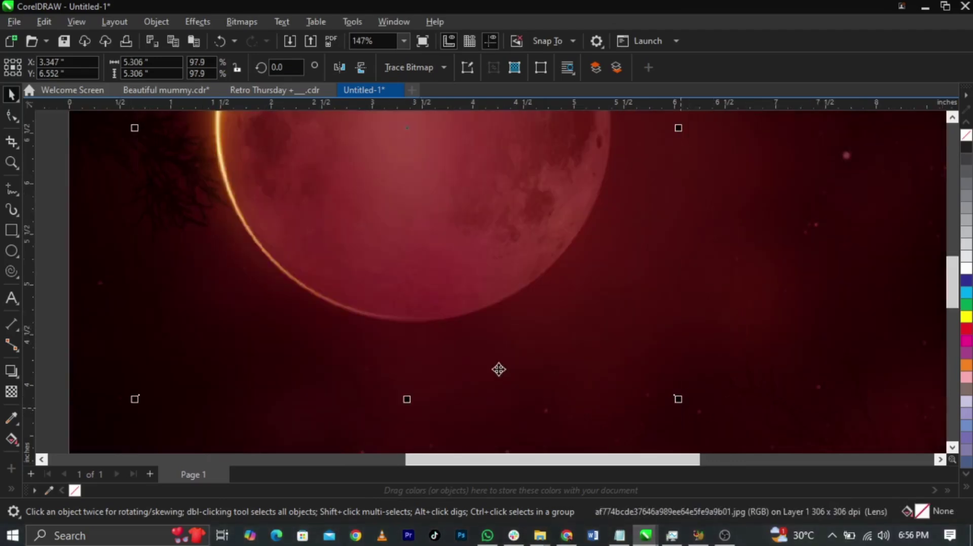
scroll(497, 370, down, 3)
scroll(497, 370, down, 5)
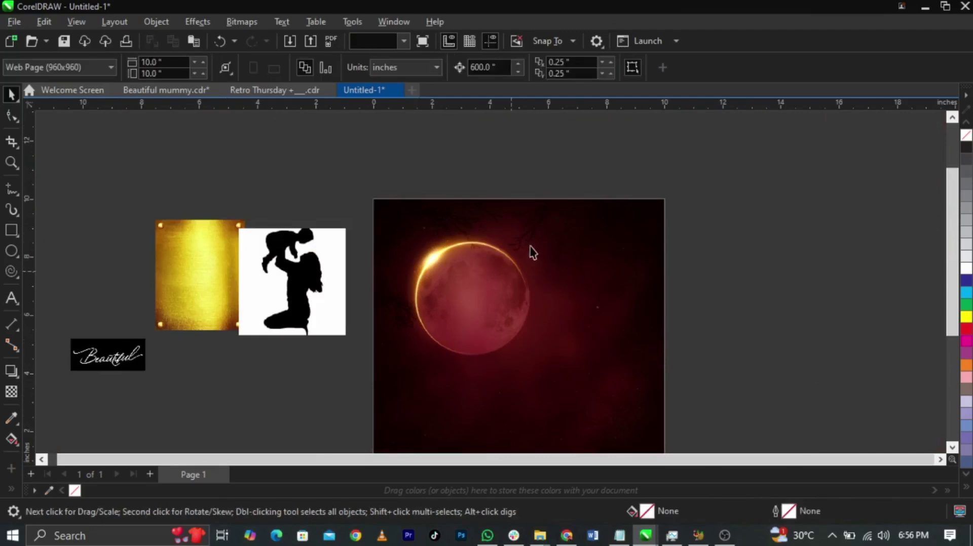
scroll(530, 251, up, 3)
scroll(546, 224, up, 4)
drag(569, 195, 580, 196)
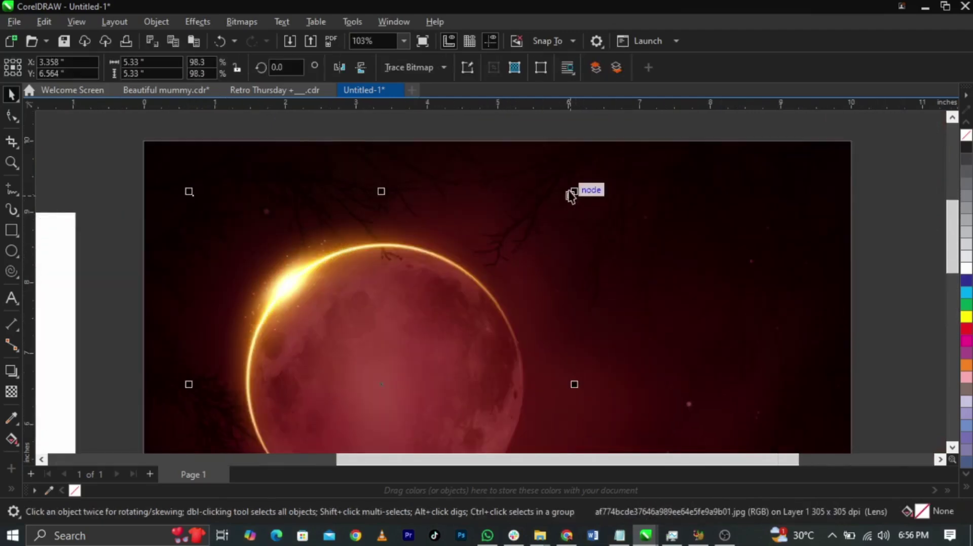
scroll(569, 196, down, 3)
click(808, 291)
scroll(585, 236, down, 2)
key(z)
drag(708, 175, 354, 445)
key(space)
- Enlarge the mother-and-child silhouette to about 49.1% and move it off the page to the right
click(238, 262)
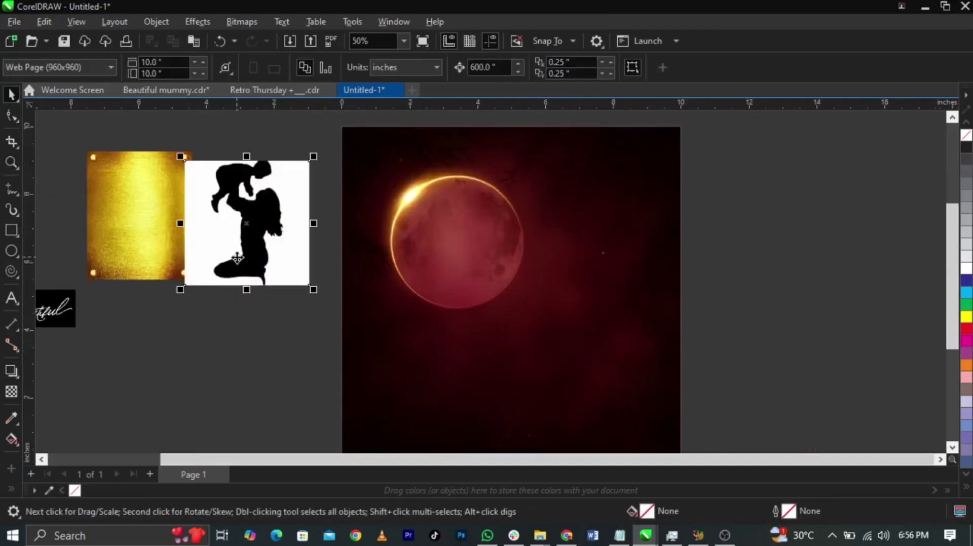
drag(276, 282, 498, 323)
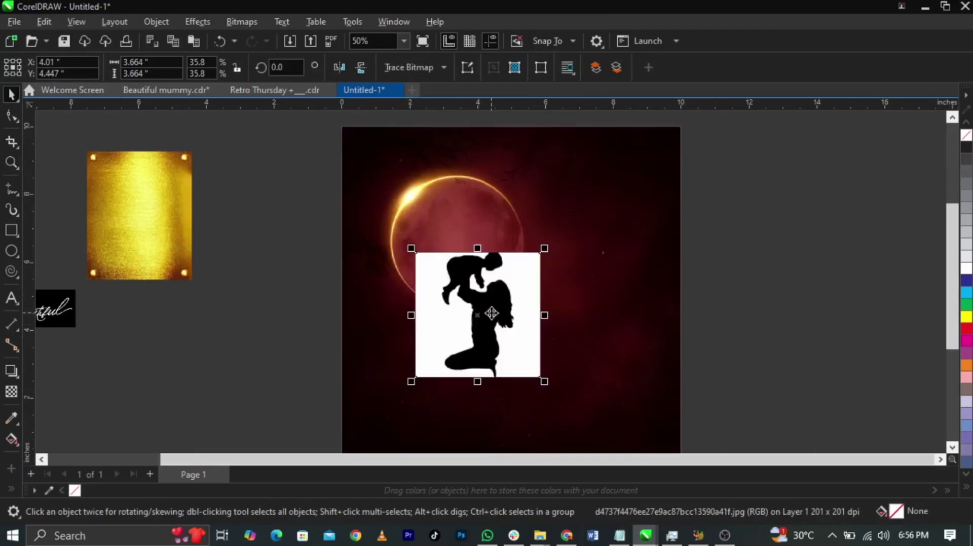
drag(541, 250, 579, 230)
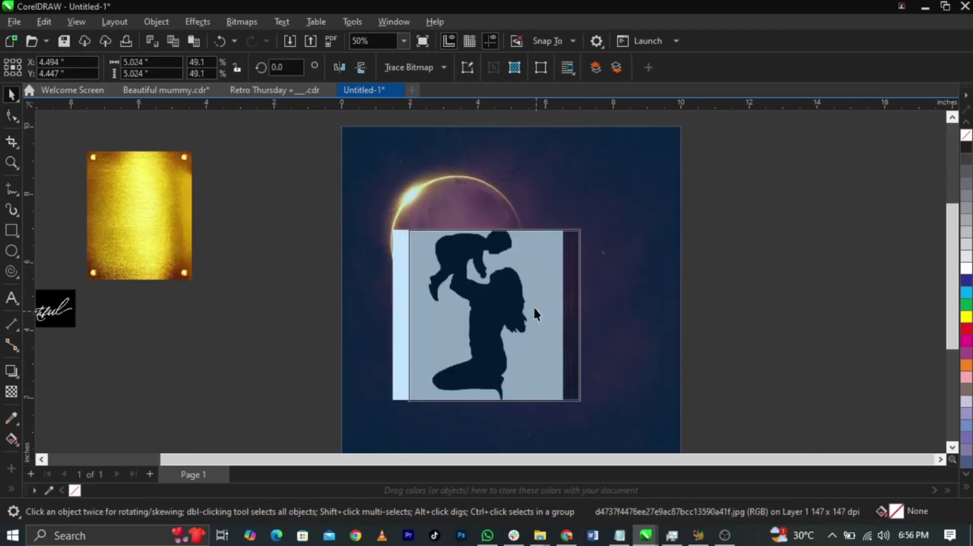
drag(607, 317, 779, 318)
- Zoom in on the silhouette and nudge it slightly up and left
key(z)
drag(443, 199, 916, 397)
key(space)
drag(659, 344, 655, 339)
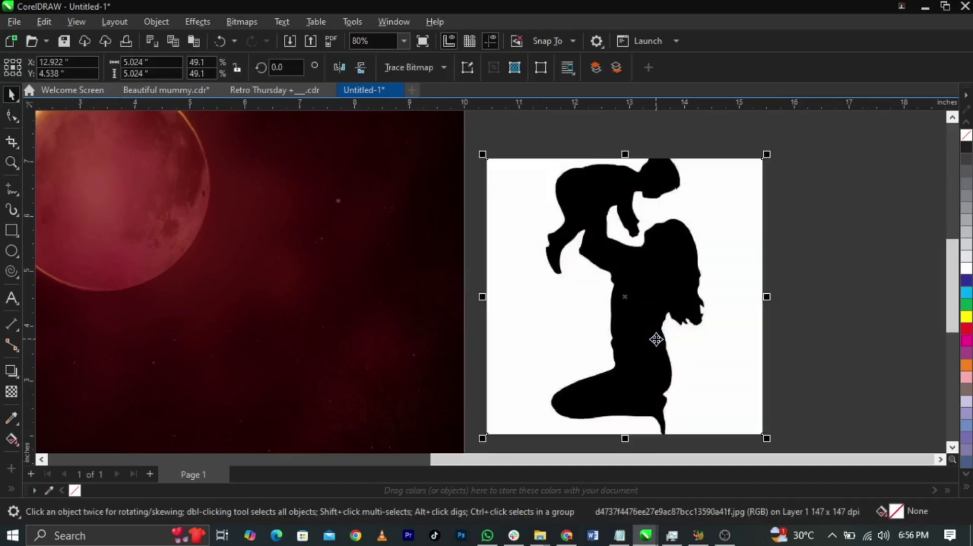
click(656, 327)
click(692, 337)
click(243, 21)
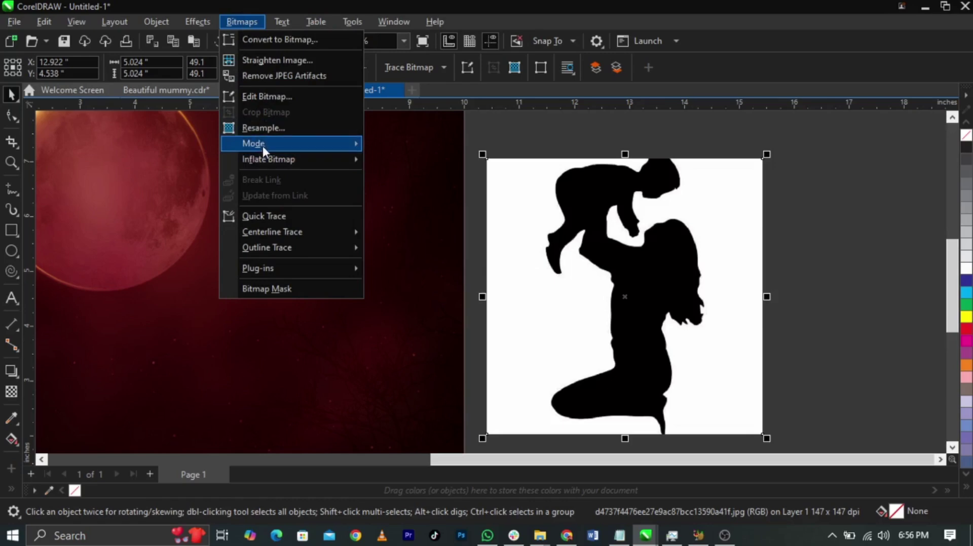
- Convert the silhouette to Black and White (1-bit) using Line Art at threshold 170
mouse_move(263, 143)
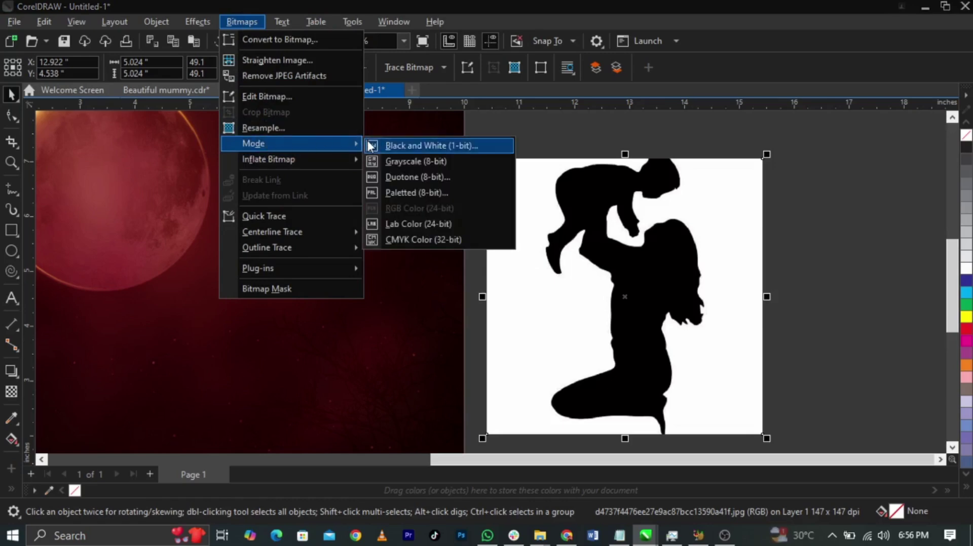
click(384, 146)
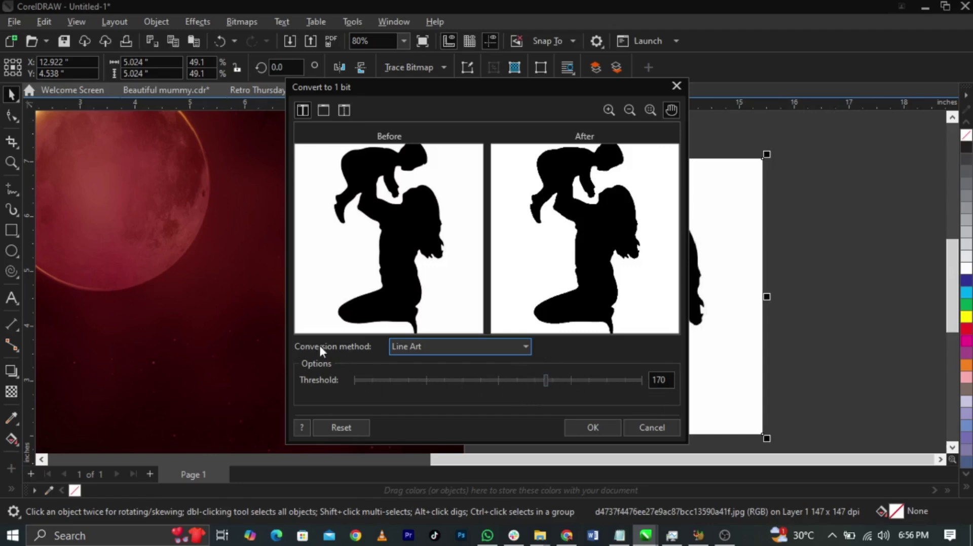
click(442, 348)
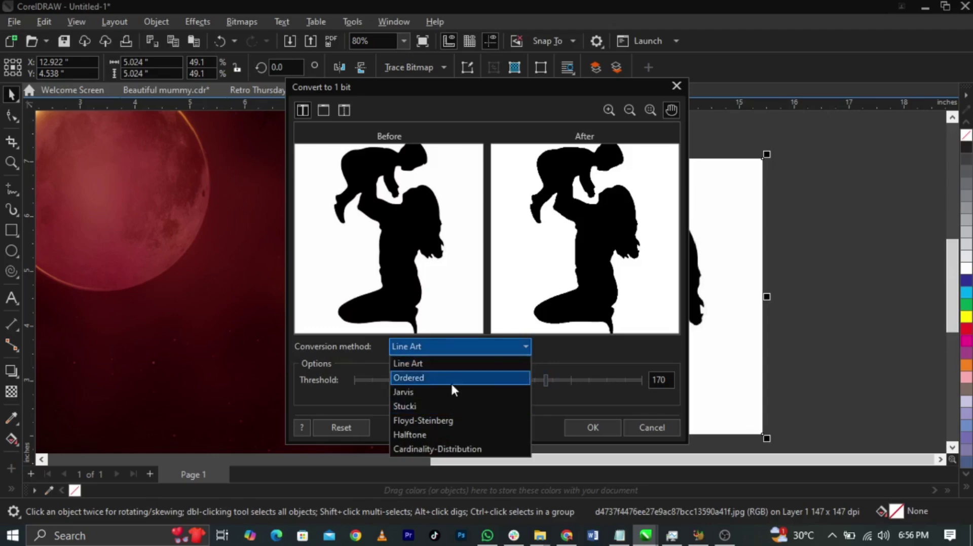
click(429, 361)
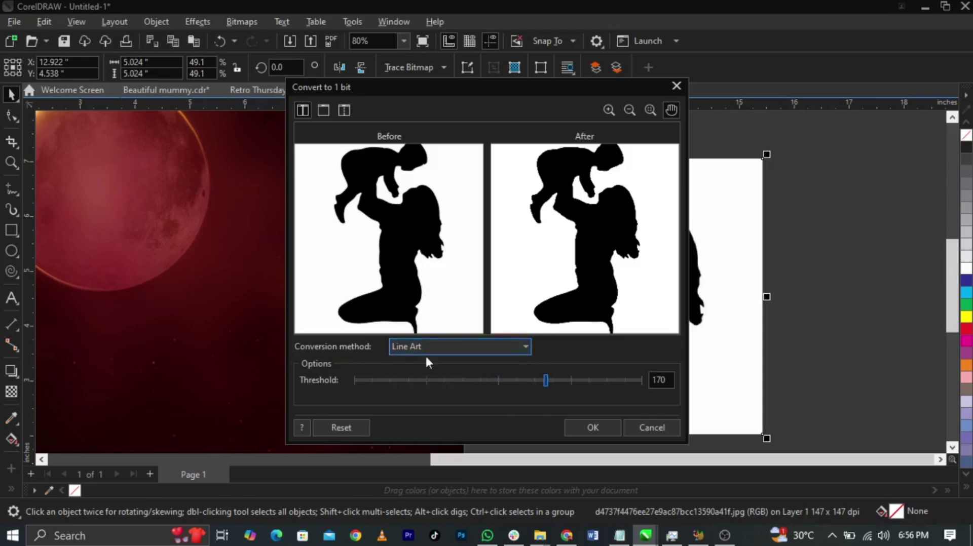
click(588, 432)
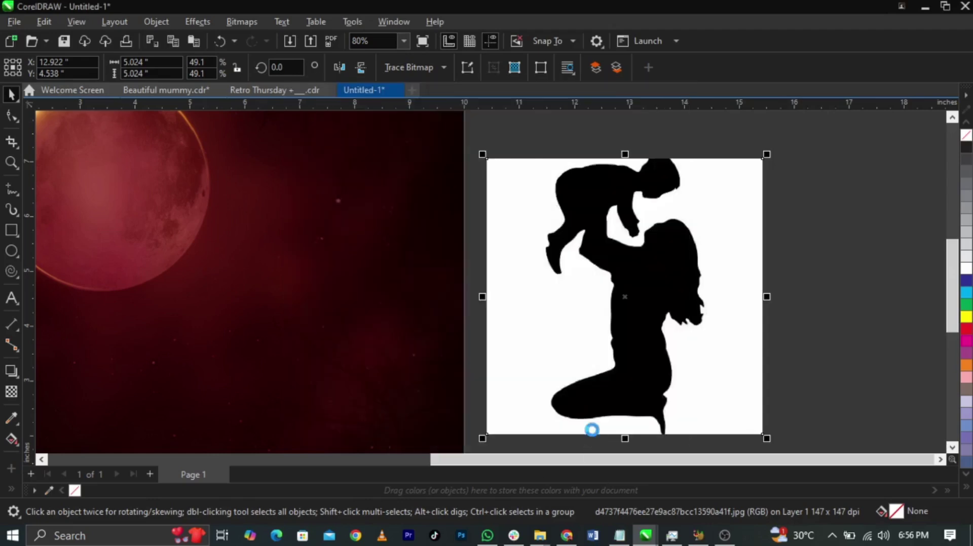
- Trace the silhouette with Outline Trace > Line Art in PowerTRACE
click(427, 67)
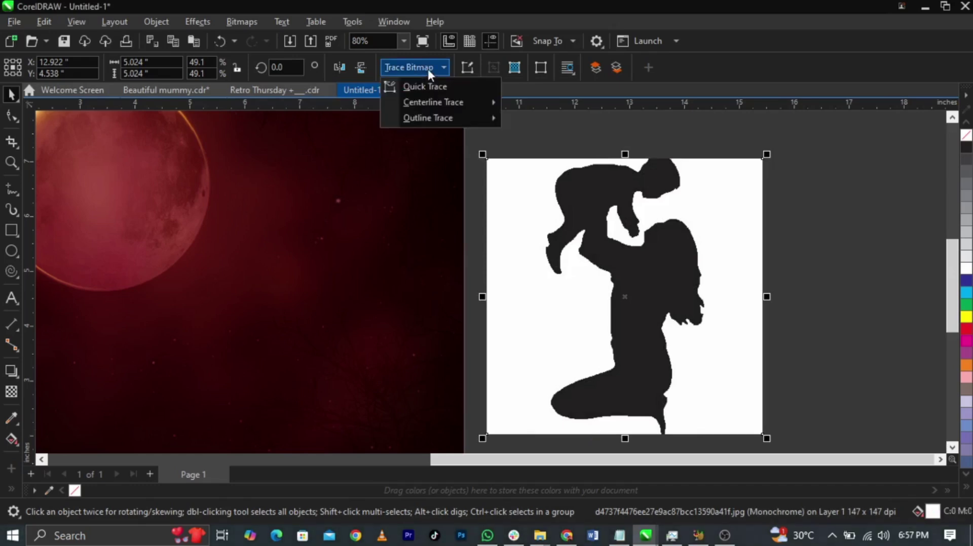
mouse_move(476, 118)
click(535, 121)
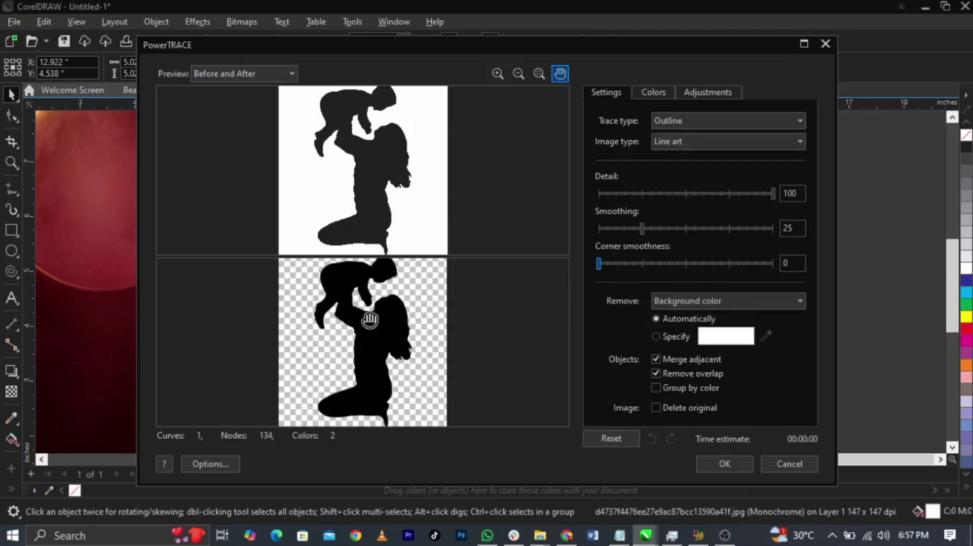
click(719, 465)
- Delete the original white-backed bitmap and select the traced black silhouette
click(765, 401)
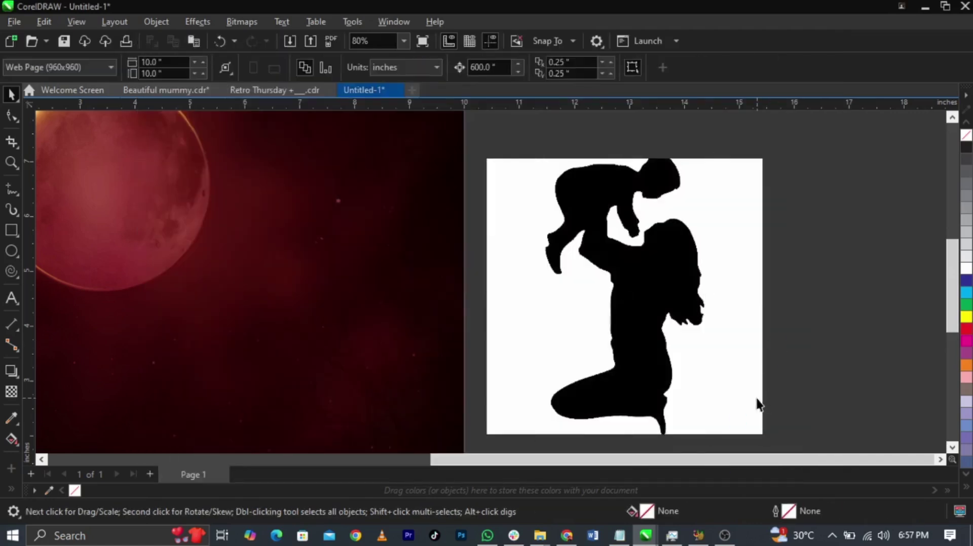
click(757, 404)
key(Delete)
scroll(764, 398, down, 3)
click(708, 364)
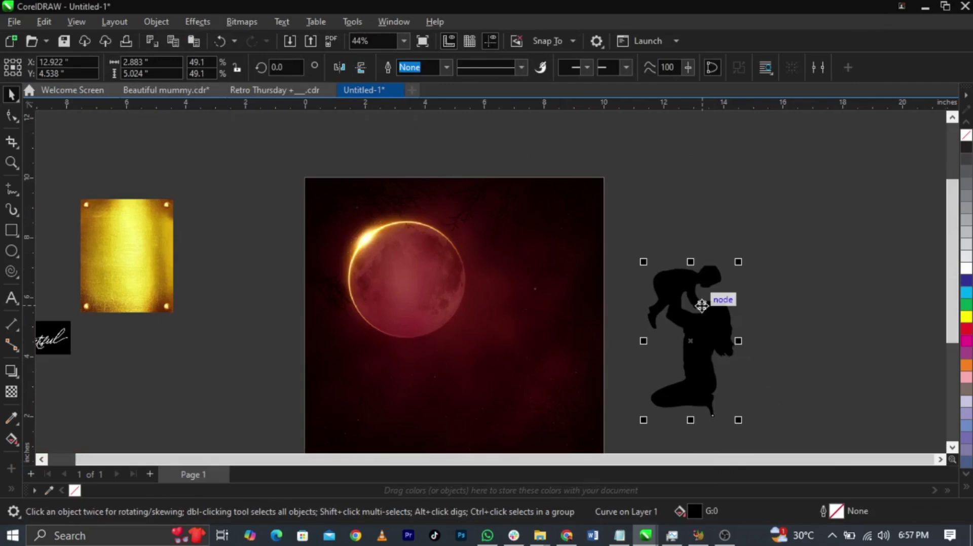
- Move the silhouette onto the red moon and scale it to about 44.2%
drag(701, 305, 462, 365)
scroll(462, 364, up, 3)
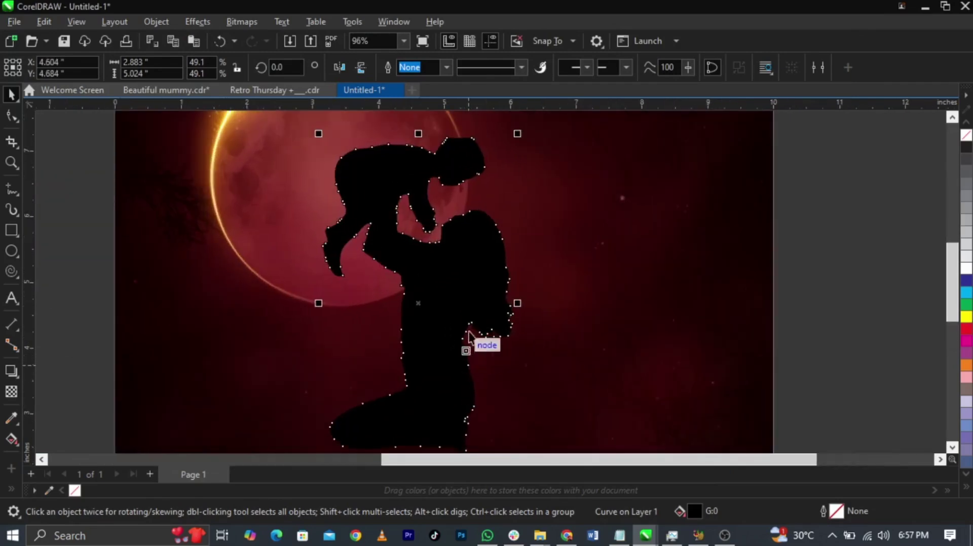
drag(465, 363, 482, 341)
scroll(534, 209, up, 1)
scroll(529, 158, down, 1)
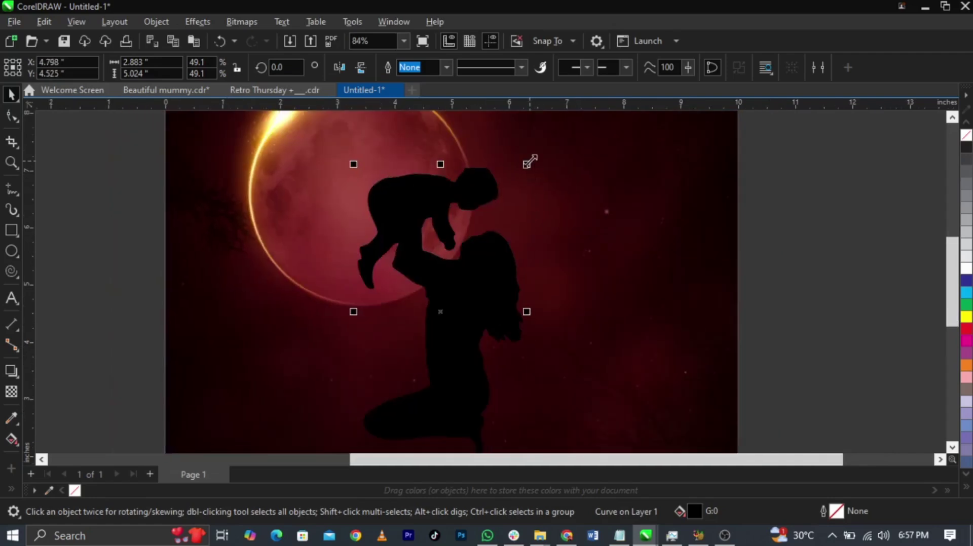
drag(528, 161, 517, 178)
drag(484, 308, 497, 310)
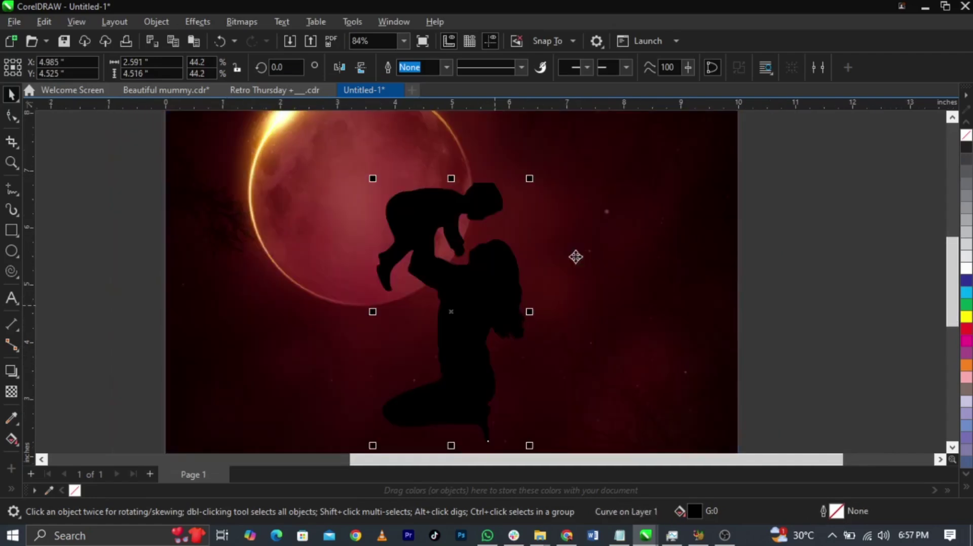
scroll(481, 330, down, 1)
scroll(483, 332, up, 1)
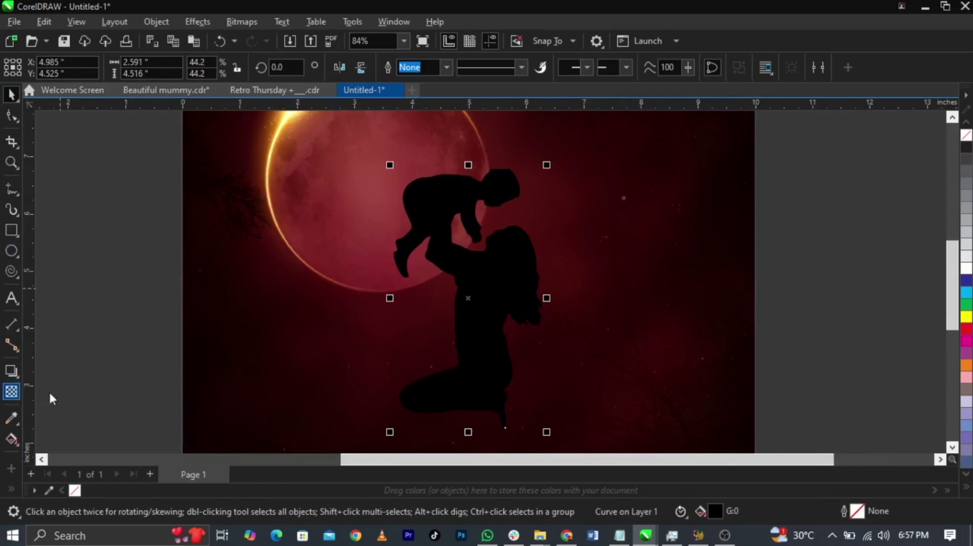
- Fade the silhouette's lower body with a vertical fountain transparency and raise it slightly
click(11, 392)
drag(487, 271, 486, 385)
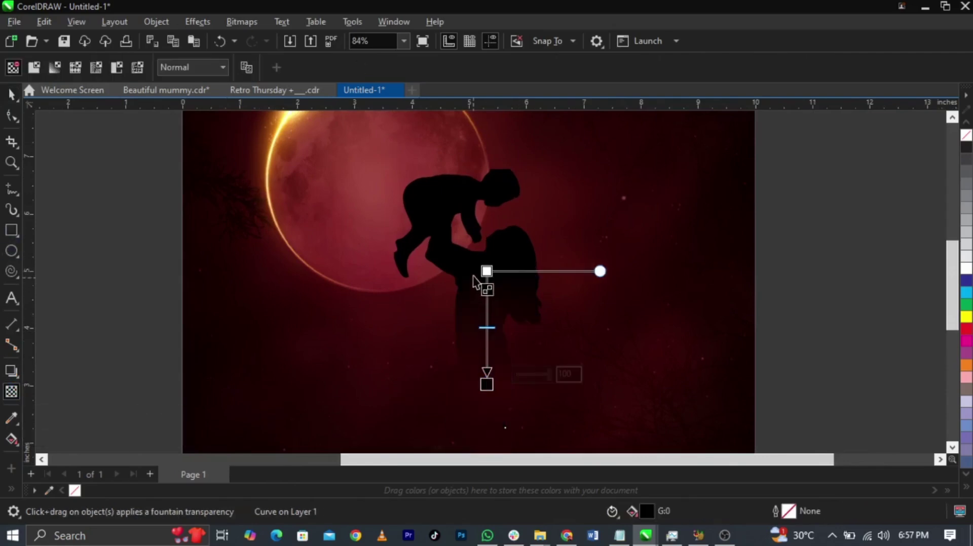
drag(487, 272, 486, 303)
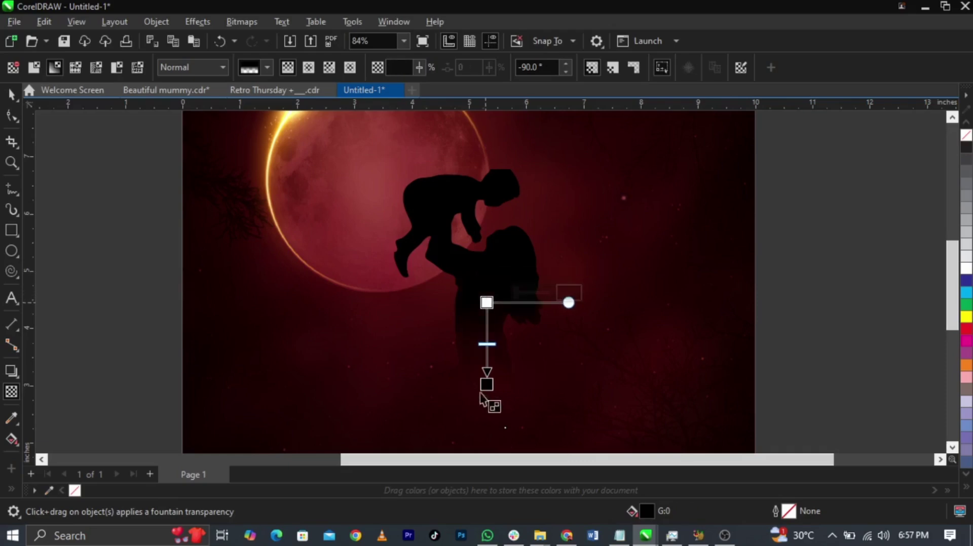
drag(487, 384, 488, 395)
key(space)
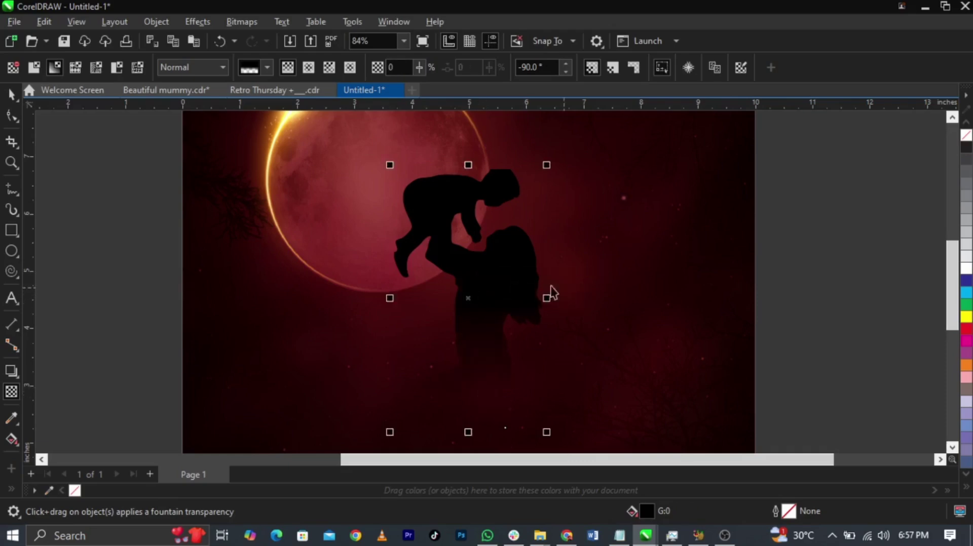
drag(526, 288, 521, 285)
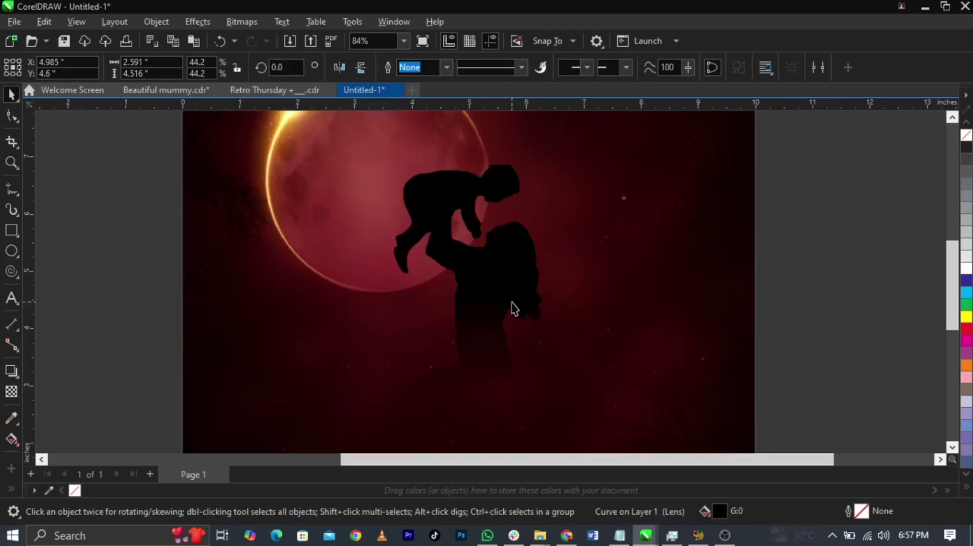
scroll(598, 315, down, 2)
shift+click(683, 334)
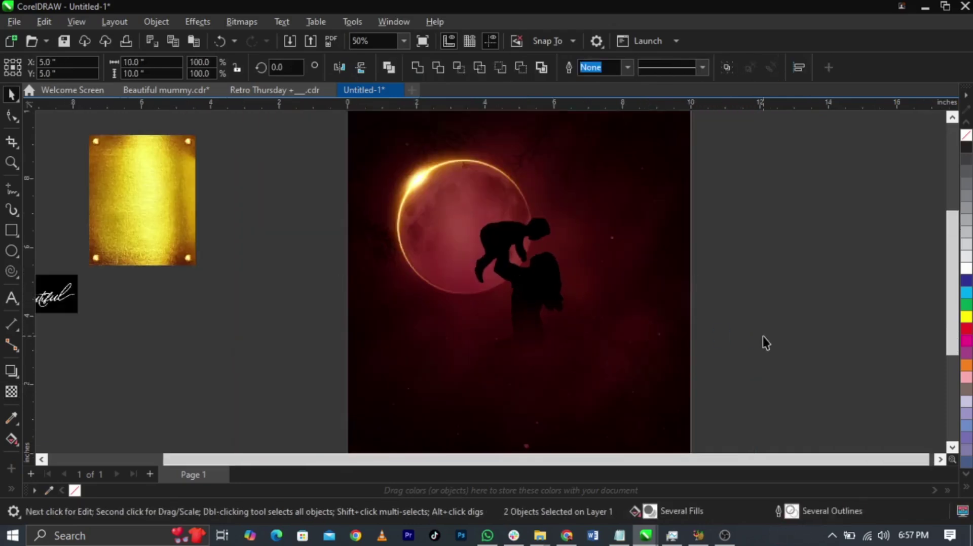
click(762, 336)
scroll(508, 267, down, 1)
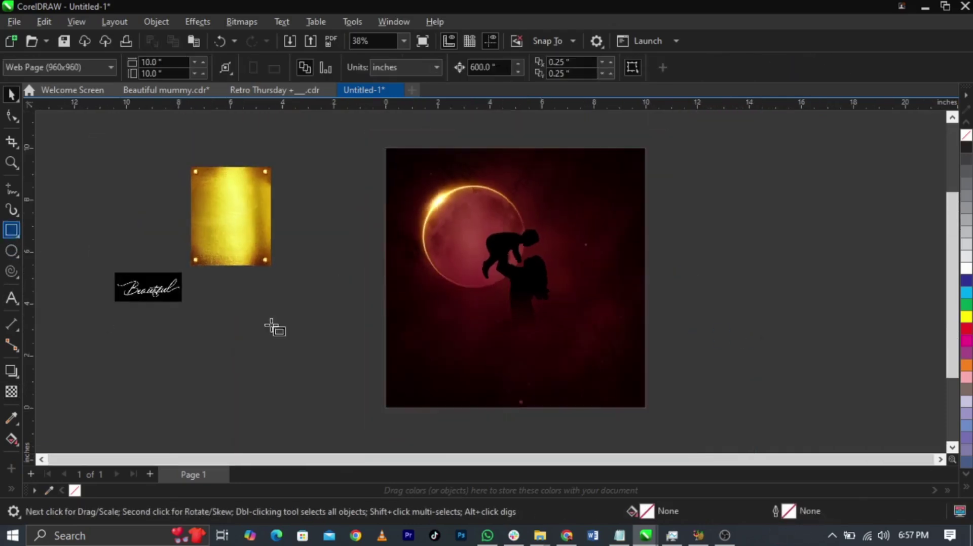
- Draw a 10 × 3.368 inch rectangle across the bottom of the cover
drag(388, 321, 645, 407)
key(space)
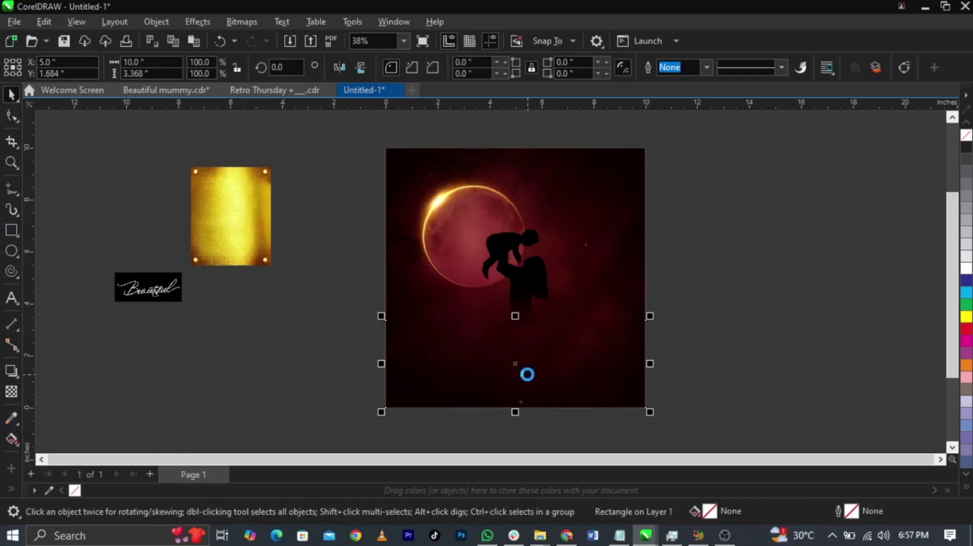
key(Escape)
key(ctrl+z)
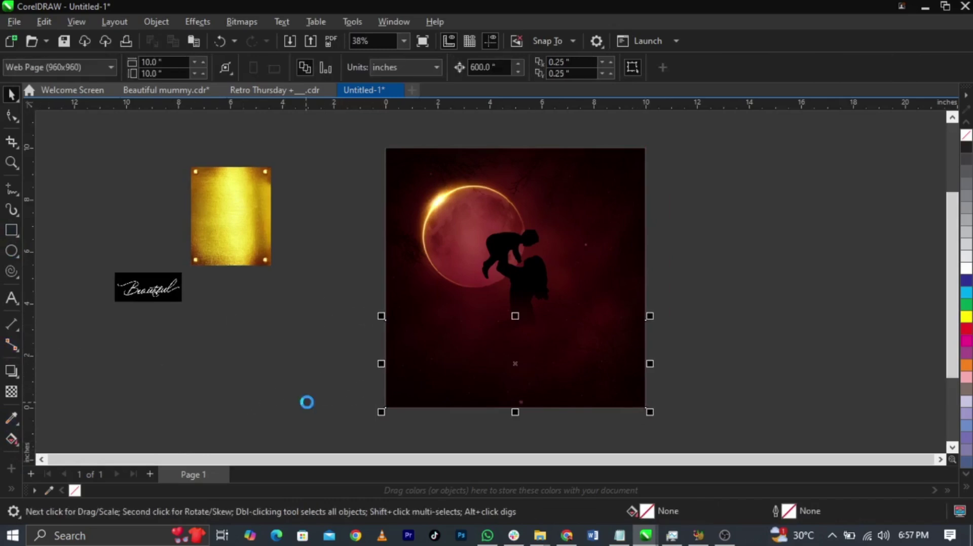
- Fill the rectangle with the background's sampled dark maroon (C:61 M:87 Y:79 K:82)
click(11, 418)
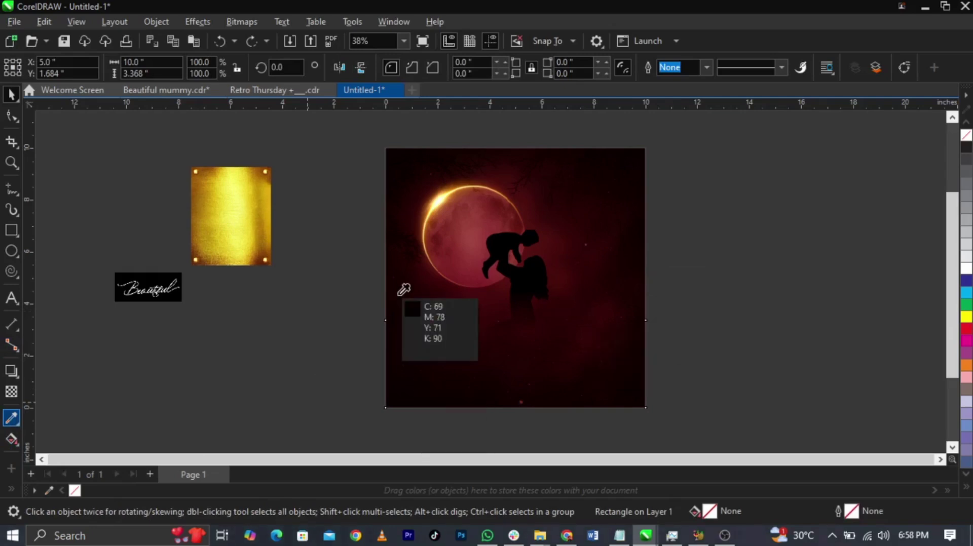
click(509, 367)
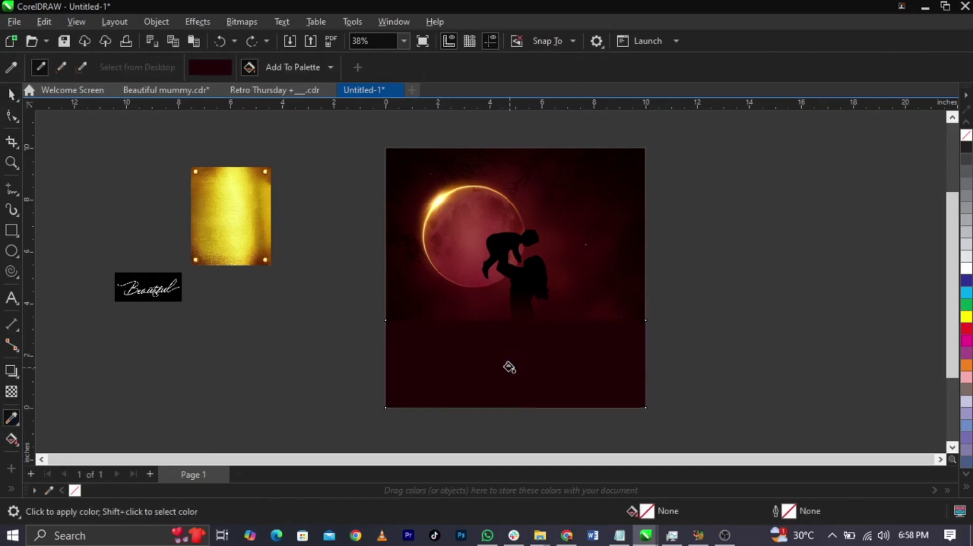
key(space)
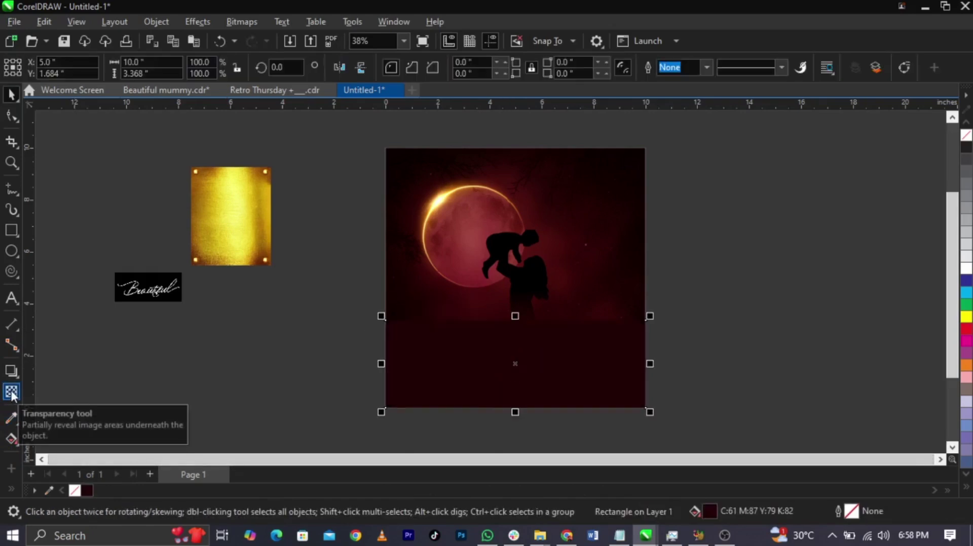
- Stretch the lower-band rectangle to about 4.8 inches tall and fill it black
drag(554, 388, 554, 326)
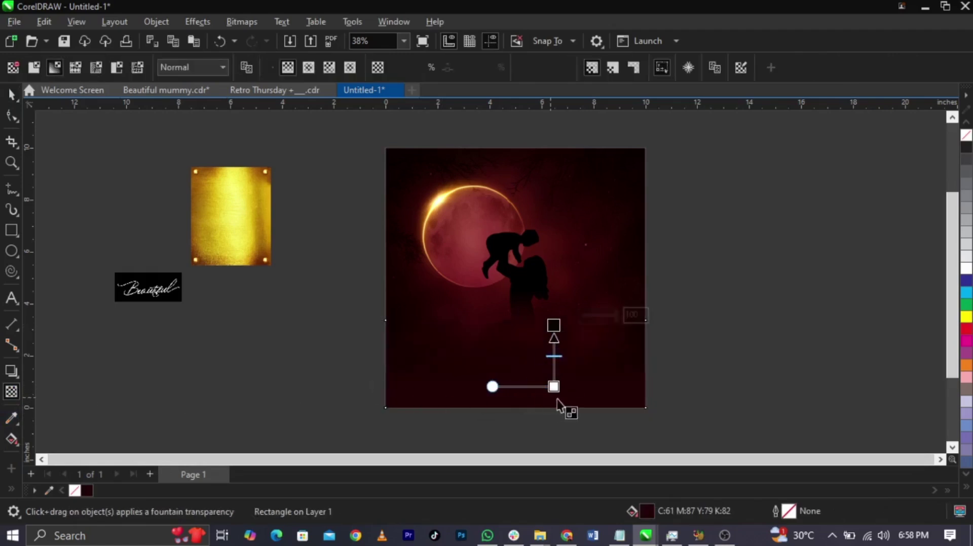
drag(554, 387, 554, 408)
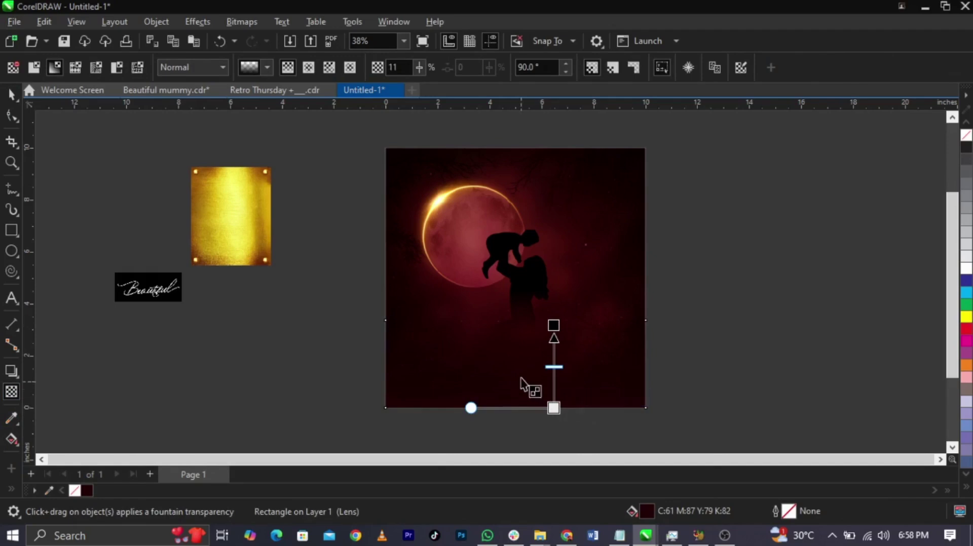
key(space)
drag(516, 318, 514, 280)
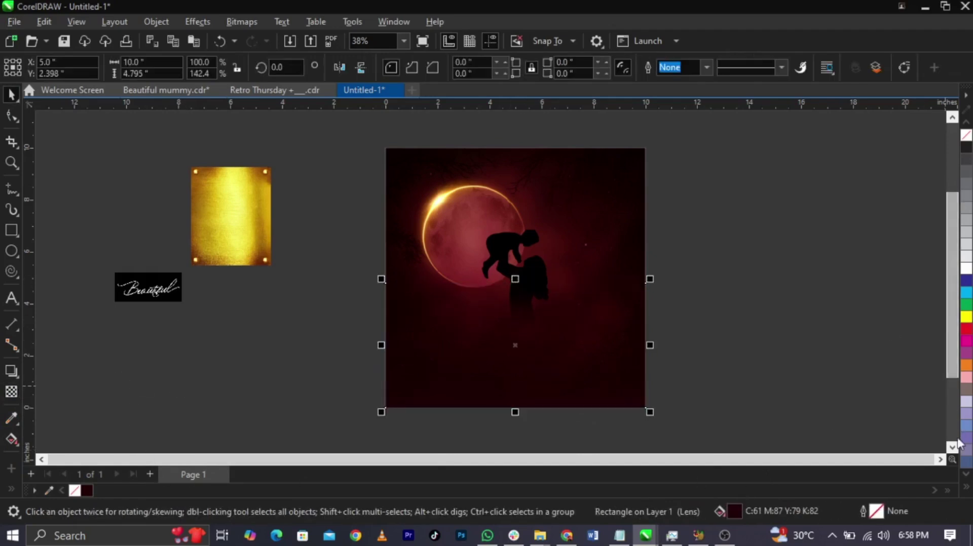
click(966, 487)
click(952, 207)
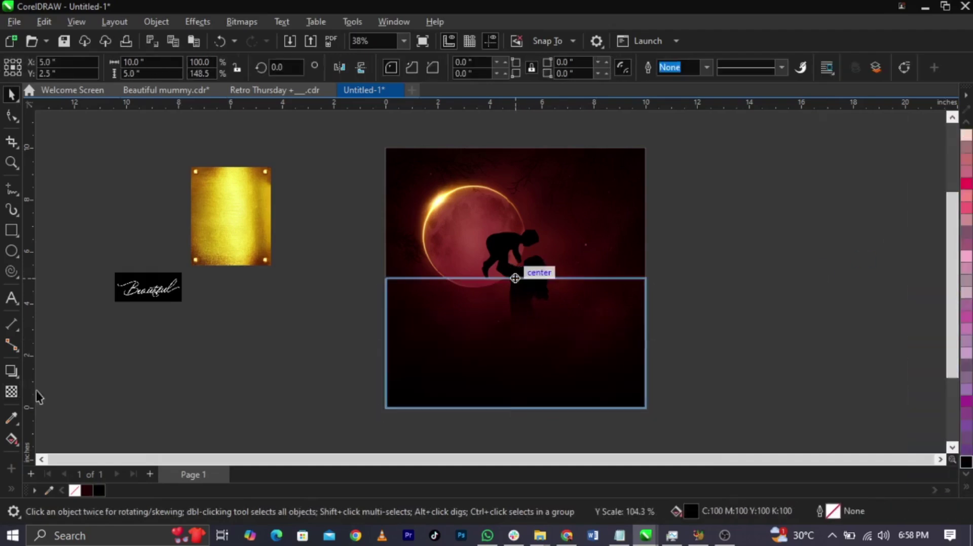
- Fade the black rectangle upward with a vertical fountain transparency, setting the end node to 38
click(11, 391)
drag(553, 283, 554, 408)
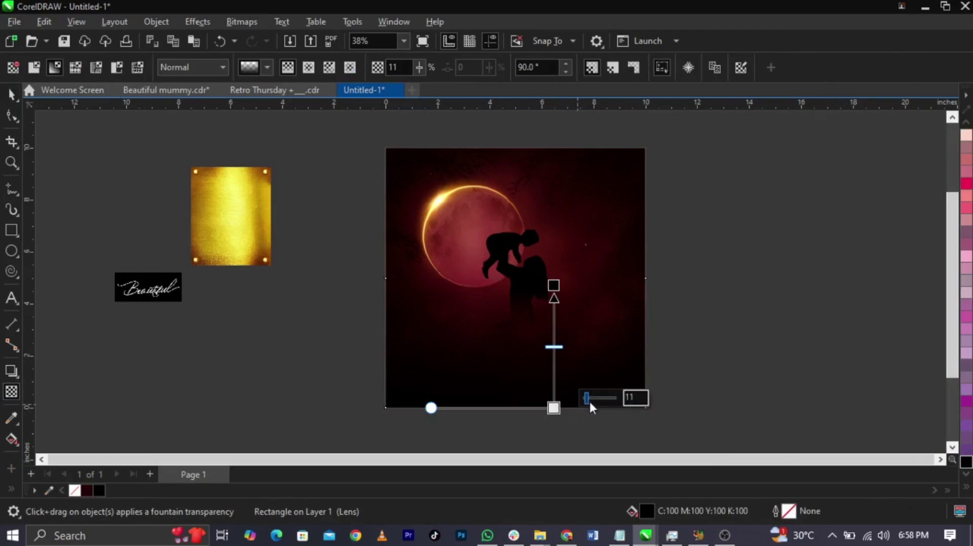
click(554, 408)
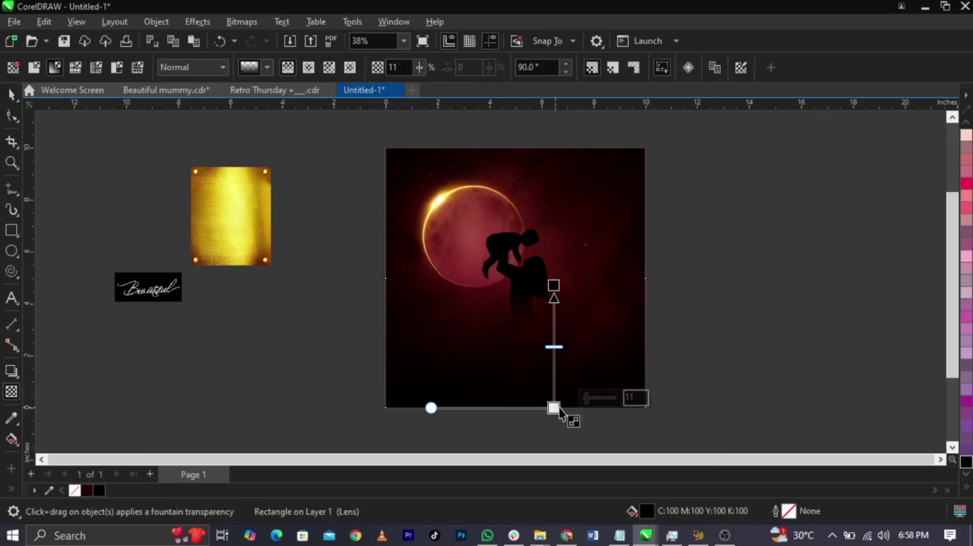
click(591, 399)
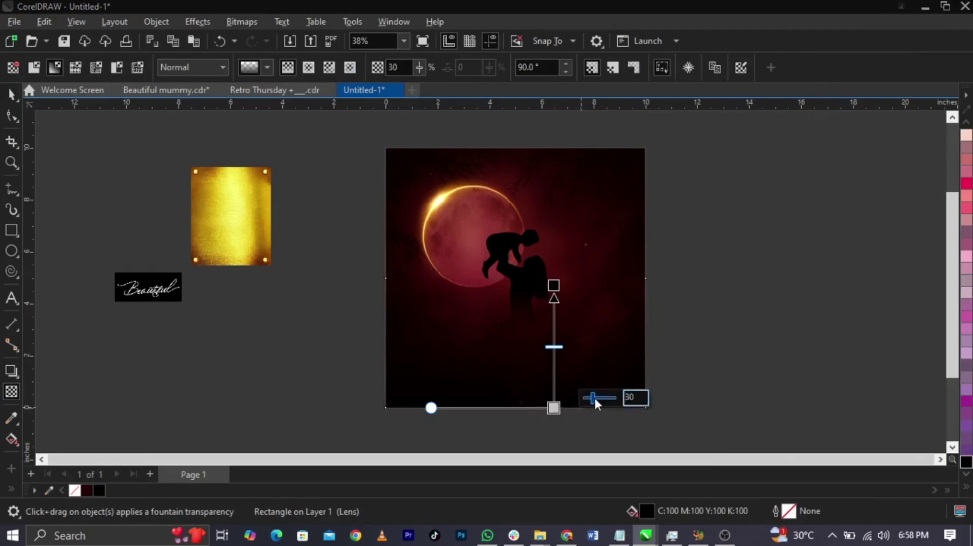
drag(595, 399, 597, 399)
click(696, 393)
key(space)
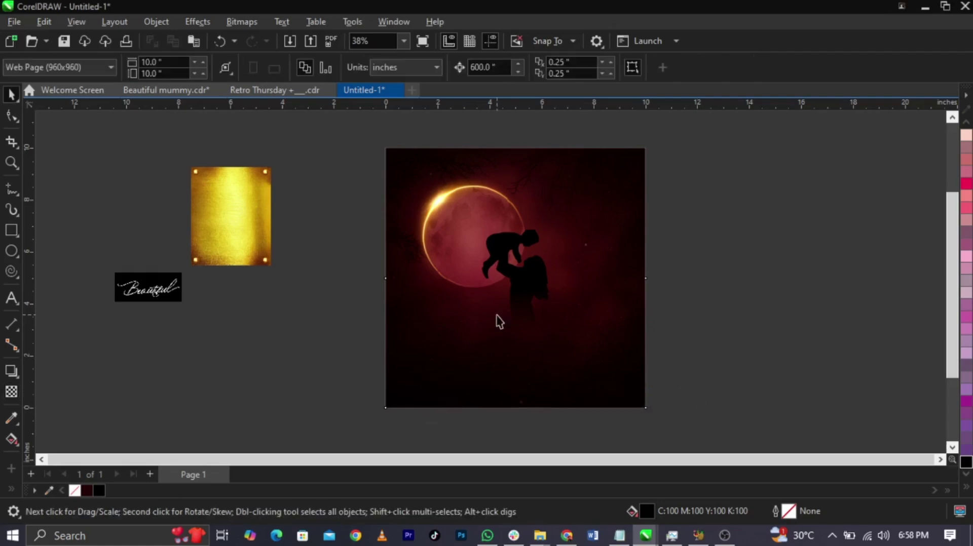
- Move the Beautiful image nearer the cover, then paste KingdomRealm from the notes above the moon
drag(173, 293, 341, 359)
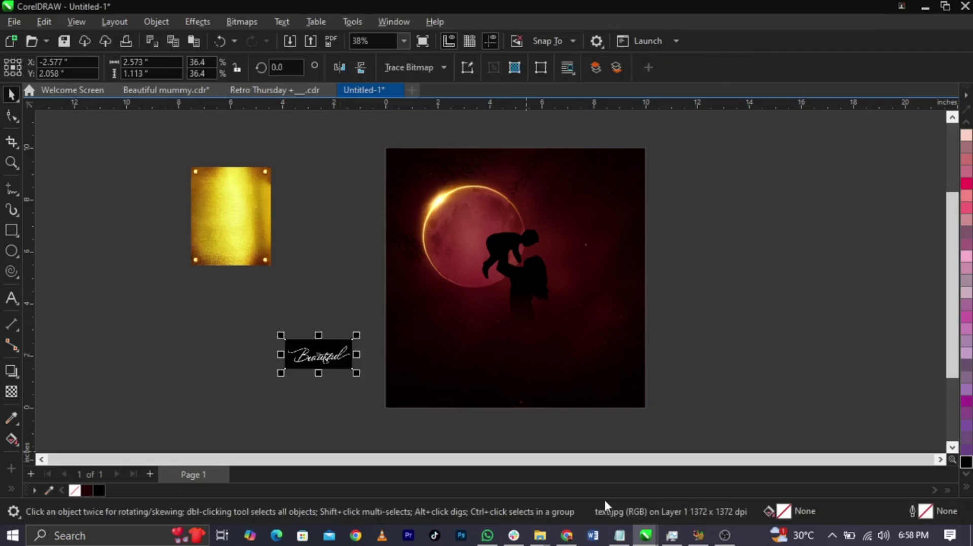
mouse_move(622, 536)
click(618, 498)
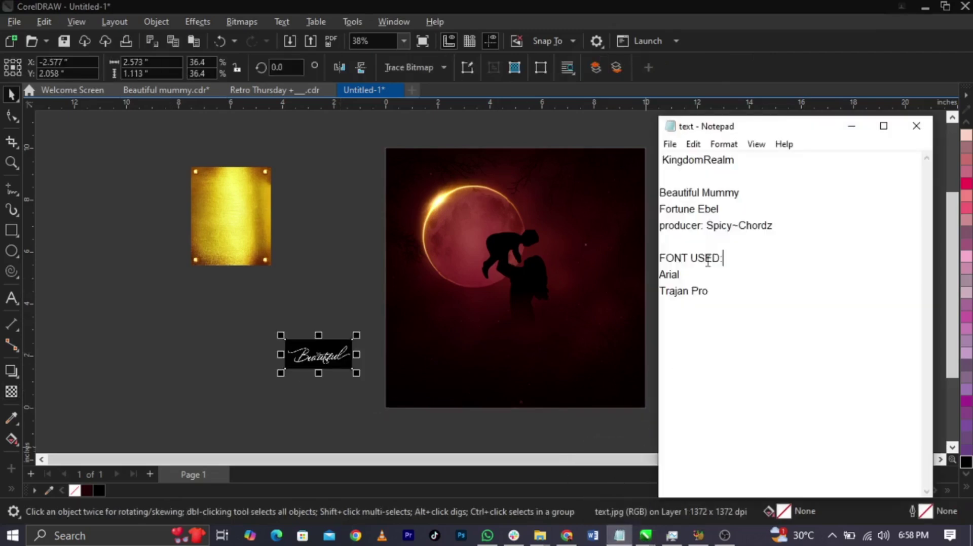
drag(736, 171, 652, 172)
key(ctrl+c)
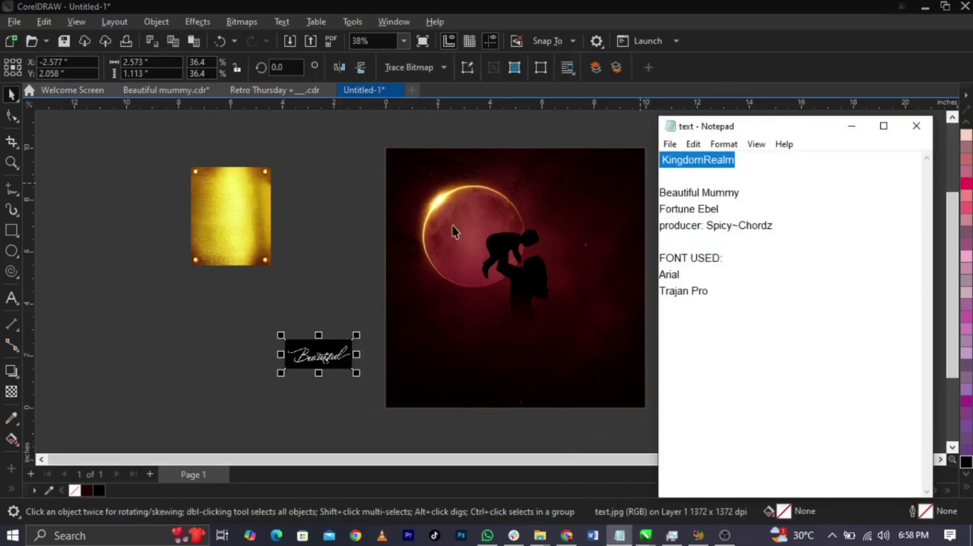
click(340, 226)
key(F8)
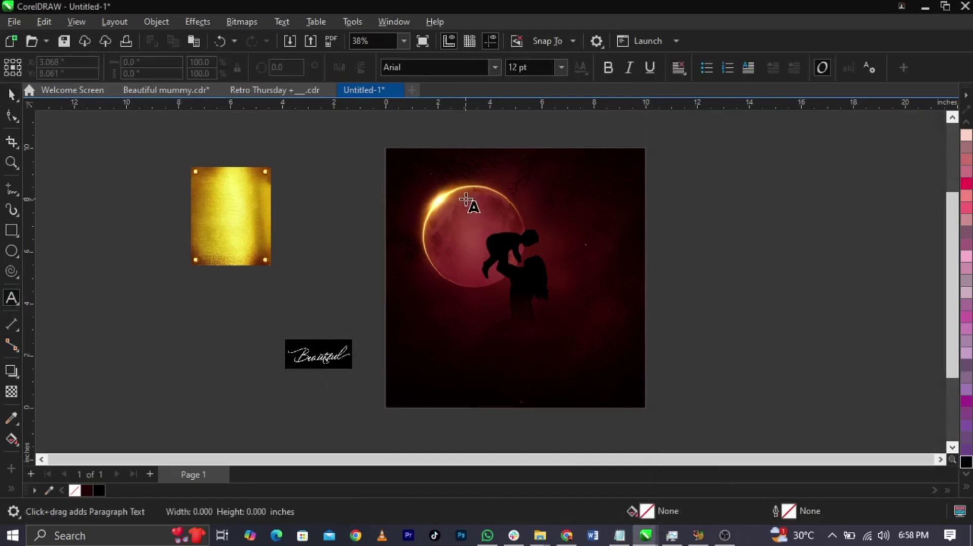
click(467, 197)
key(ctrl+v)
- Make KingdomRealm white, shrink it to about 43%, and set it in Montserrat
key(z)
drag(370, 147, 717, 247)
key(space)
scroll(966, 304, down, 2)
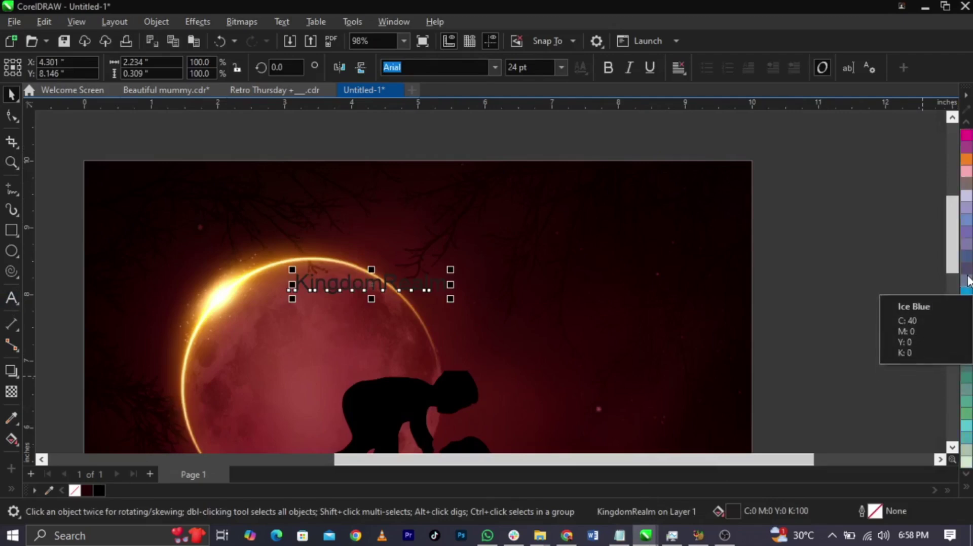
scroll(966, 213, up, 3)
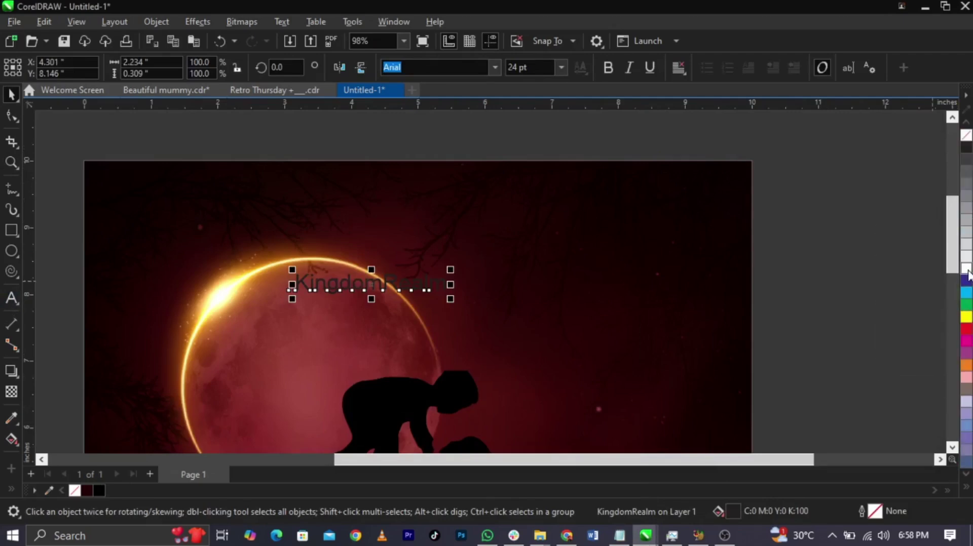
click(967, 272)
drag(450, 299, 250, 213)
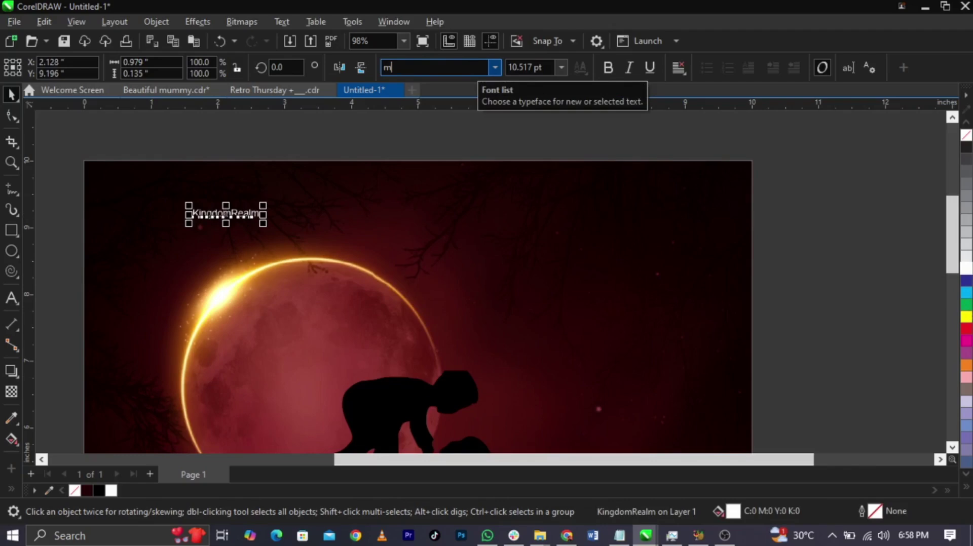
text(onster)
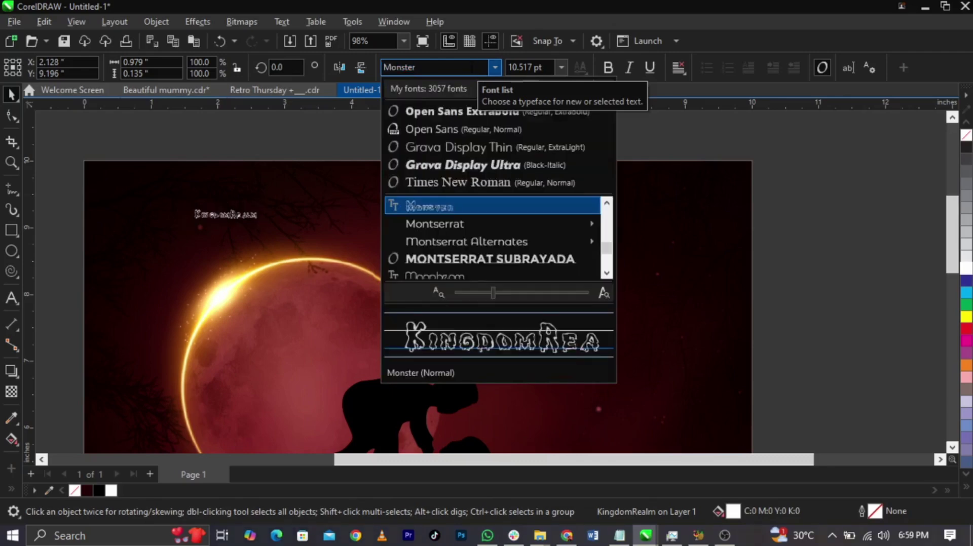
key(Return)
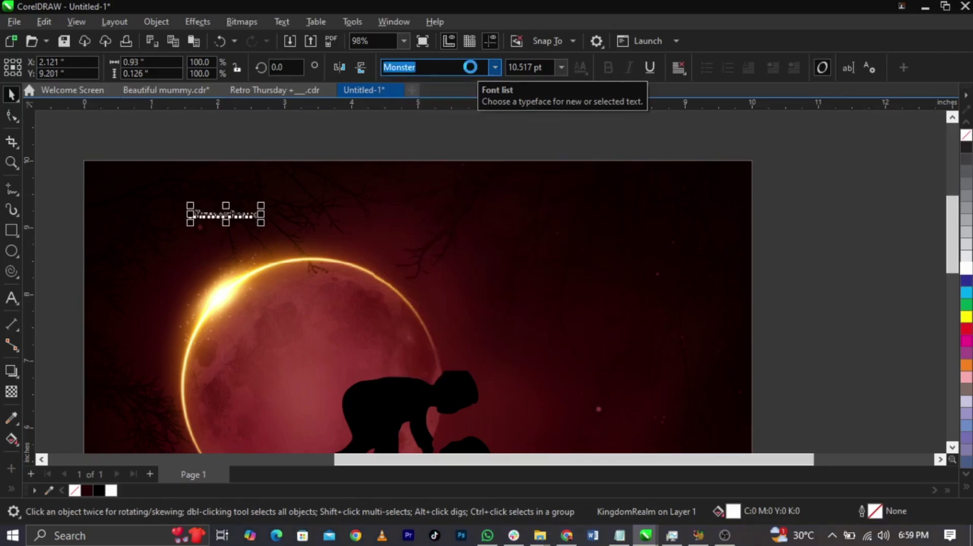
- Spread the KingdomRealm letters widely across the page width
click(8, 120)
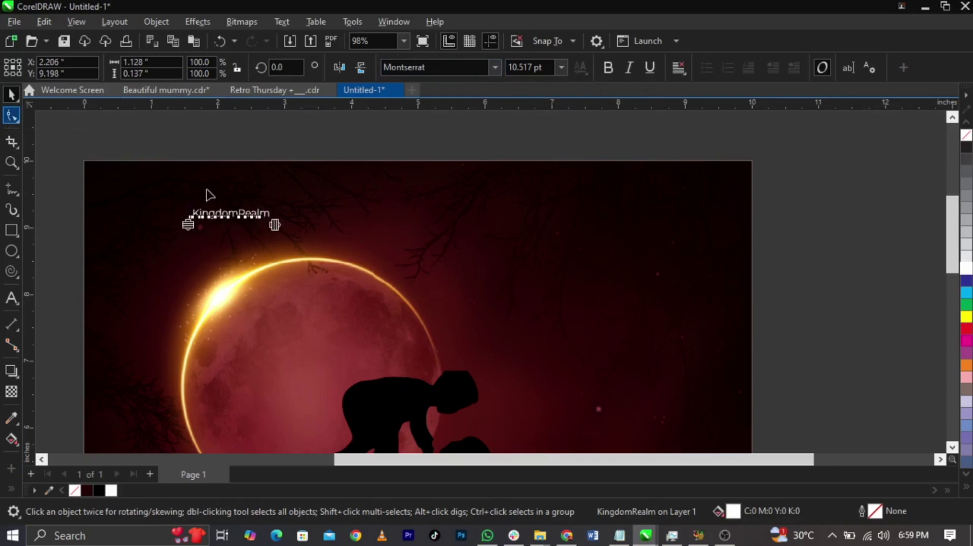
drag(276, 223, 587, 213)
key(space)
key(ctrl+z)
key(ctrl+z)
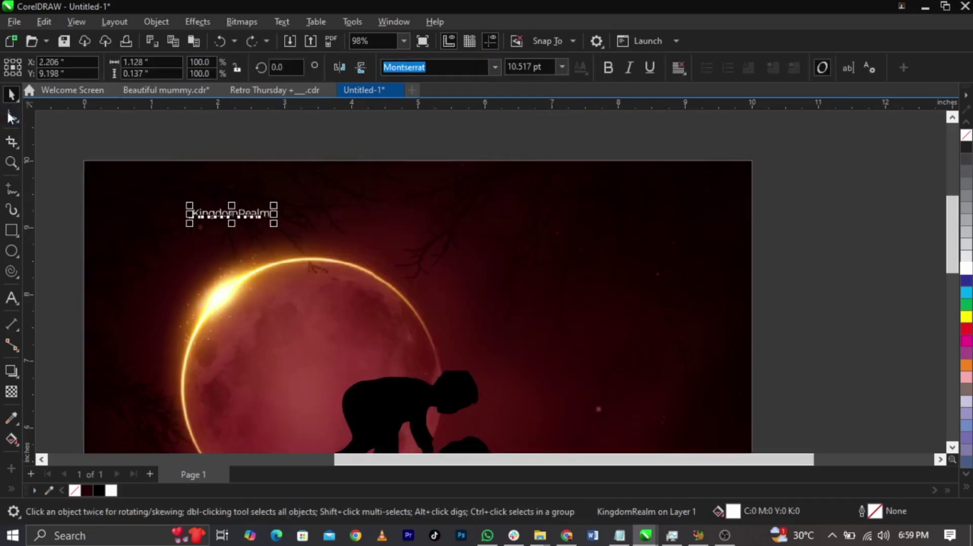
click(9, 116)
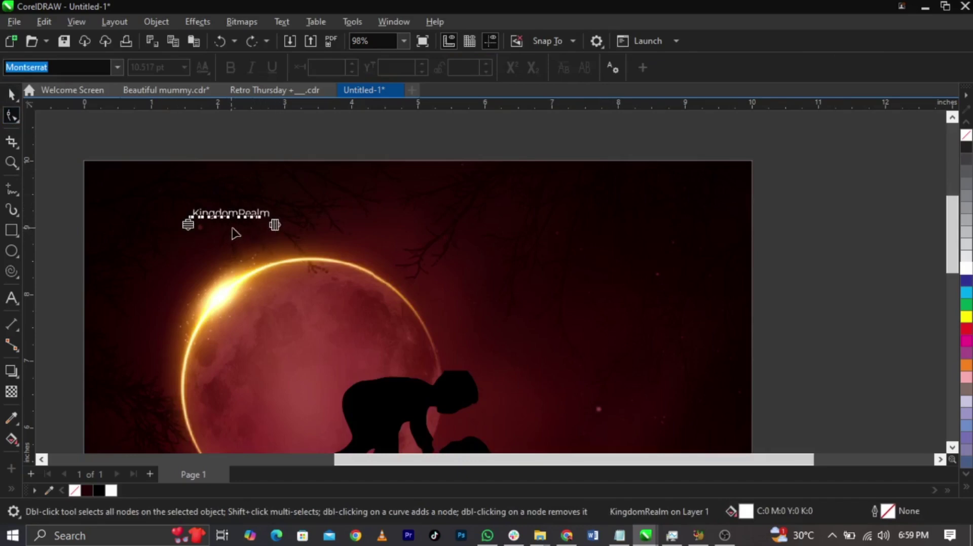
drag(274, 225, 650, 237)
key(space)
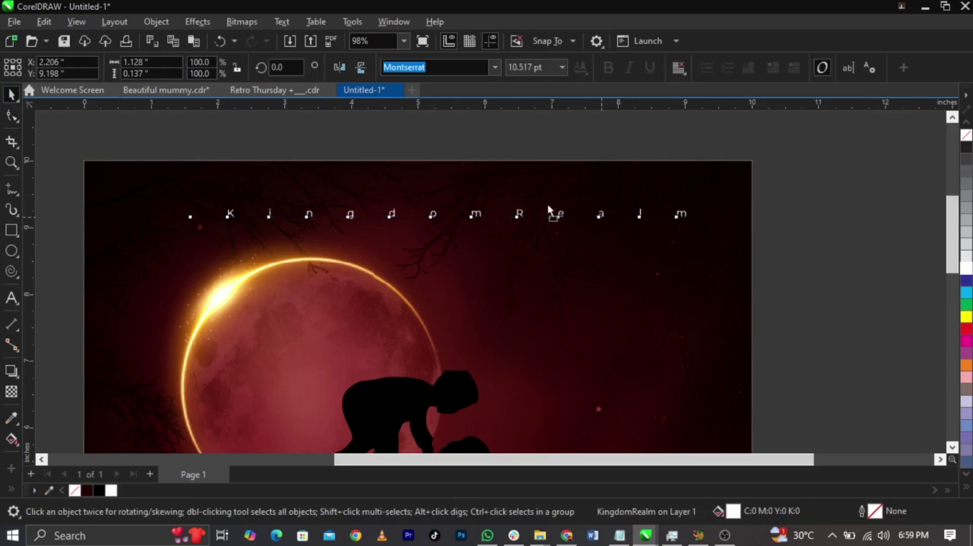
- Move the spaced KingdomRealm text to the top edge of the cover
drag(547, 209, 728, 258)
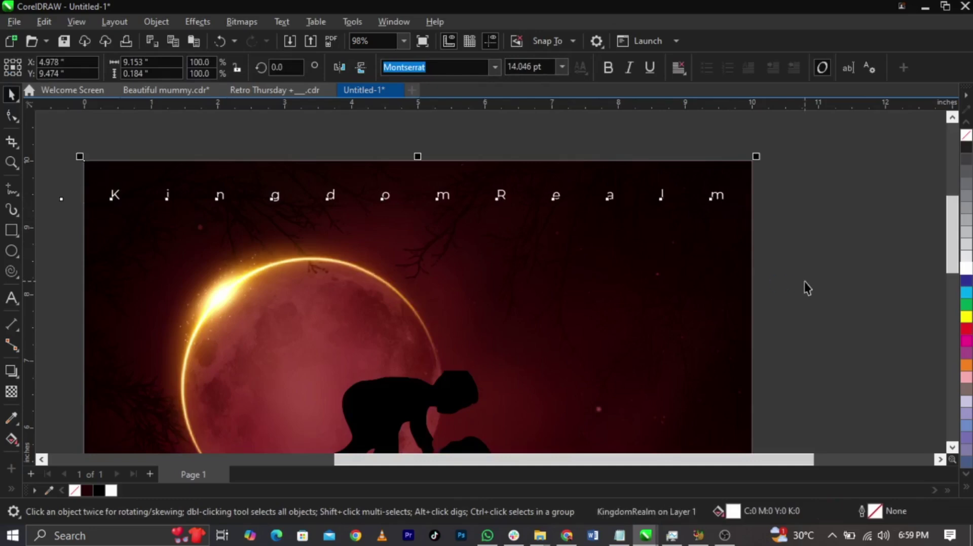
scroll(671, 200, down, 3)
scroll(573, 213, up, 2)
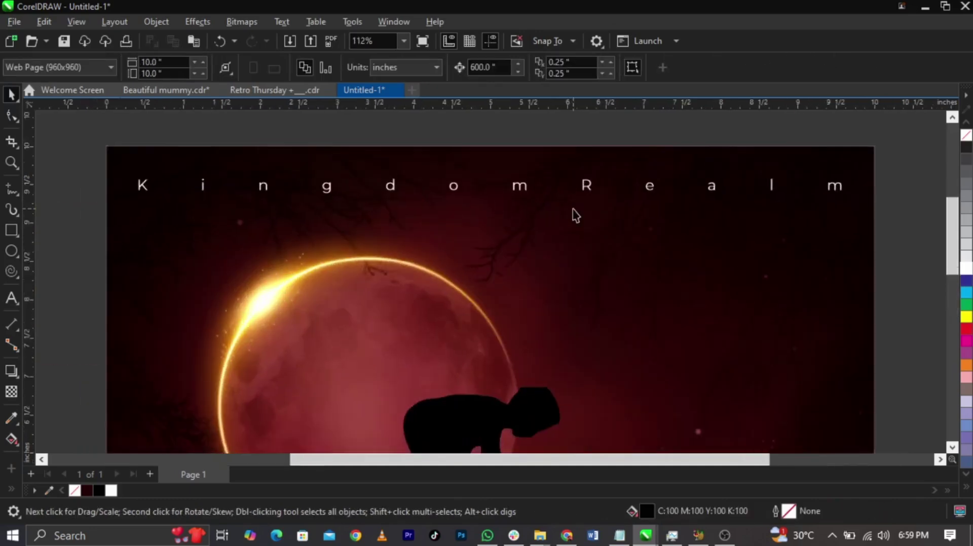
scroll(574, 209, down, 4)
scroll(654, 261, up, 2)
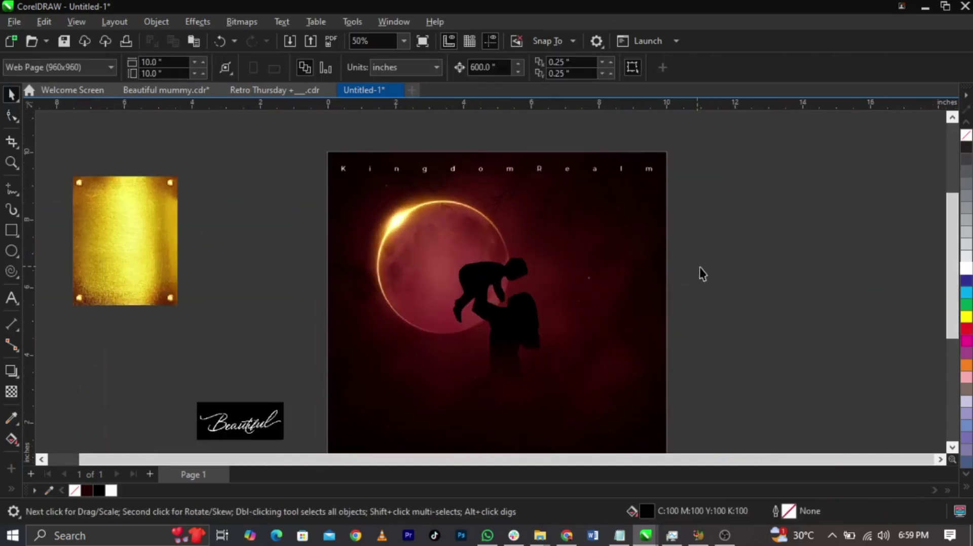
scroll(553, 199, up, 2)
scroll(539, 174, down, 2)
scroll(538, 174, up, 4)
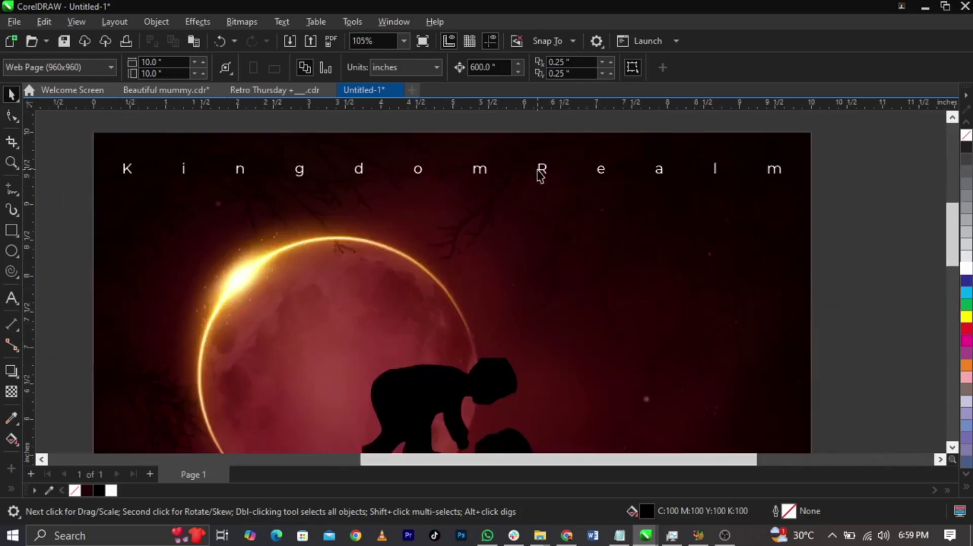
scroll(540, 171, down, 4)
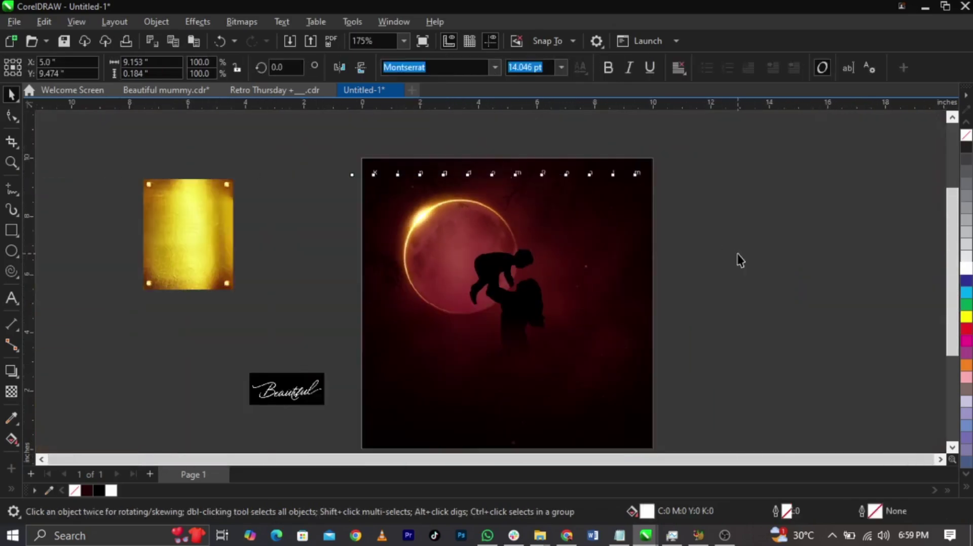
drag(732, 163, 306, 433)
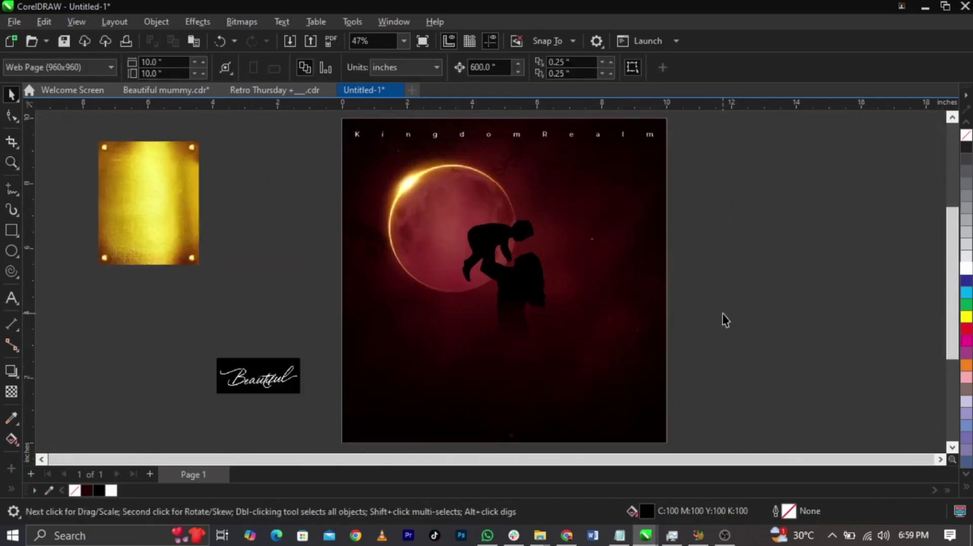
- Enlarge the Beautiful script image and position it beside the gold rectangle
click(284, 390)
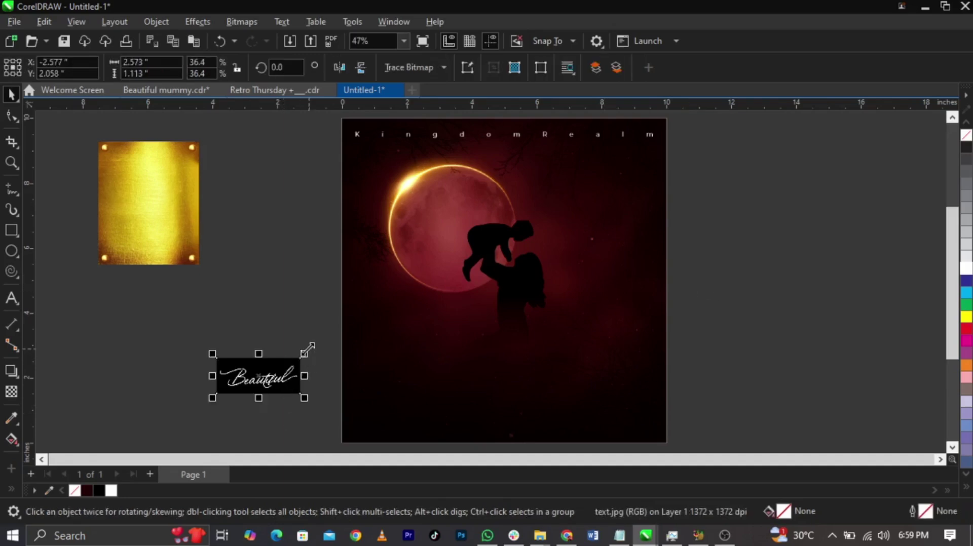
drag(304, 355, 362, 330)
drag(304, 385, 254, 349)
click(708, 369)
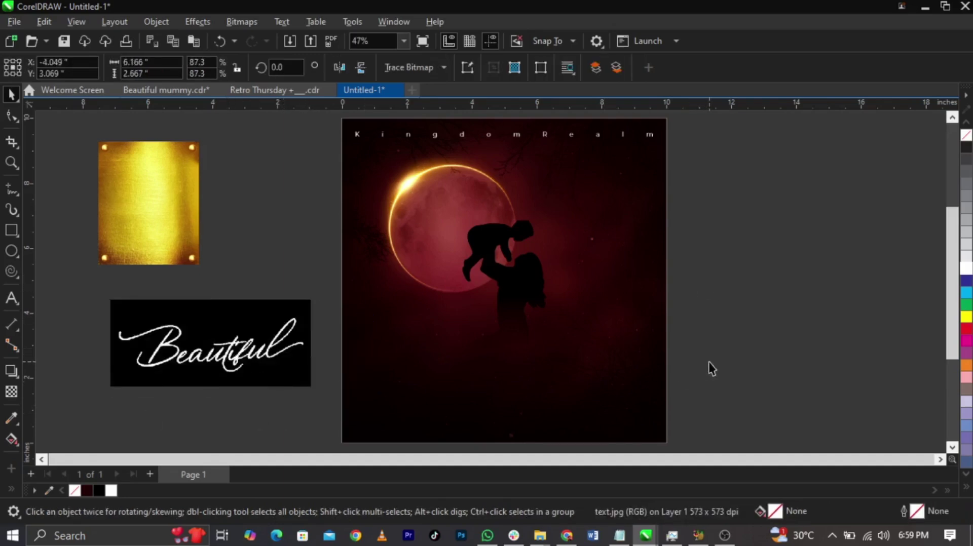
key(z)
drag(68, 287, 365, 396)
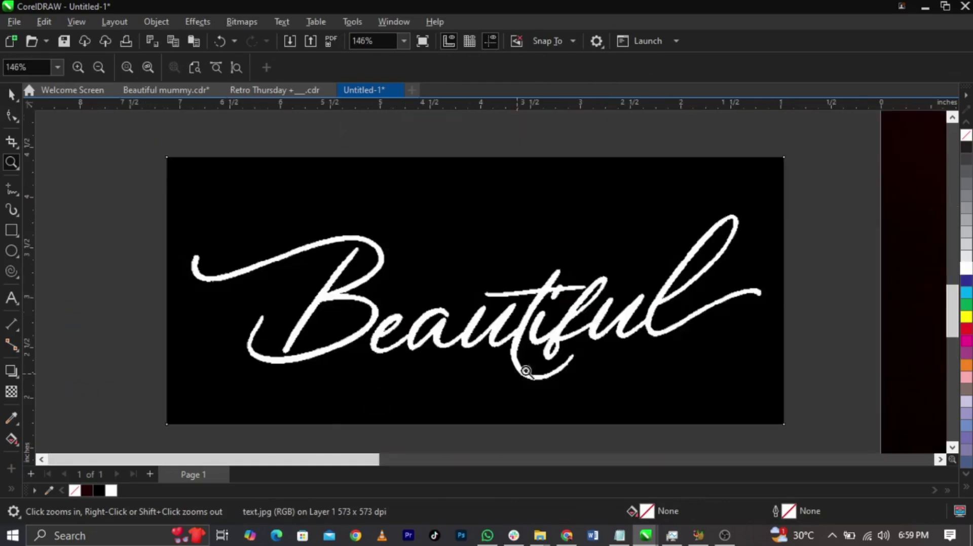
key(space)
click(534, 349)
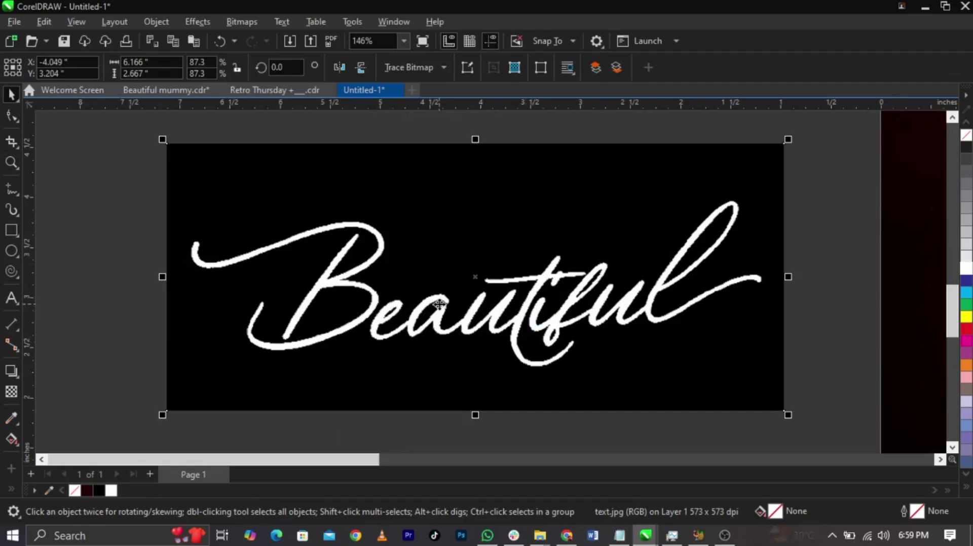
drag(439, 306, 383, 294)
- Convert the Beautiful image to 1-bit black and white
click(244, 22)
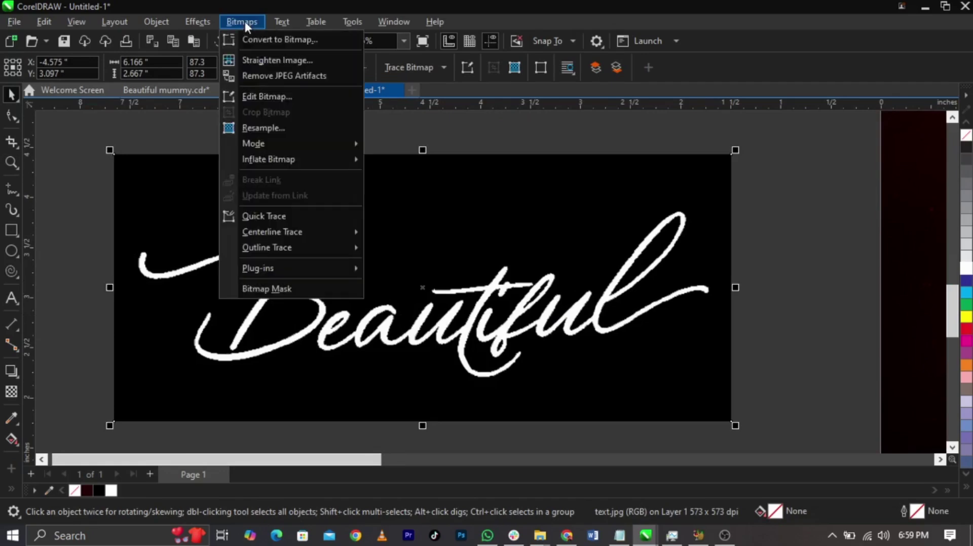
mouse_move(260, 145)
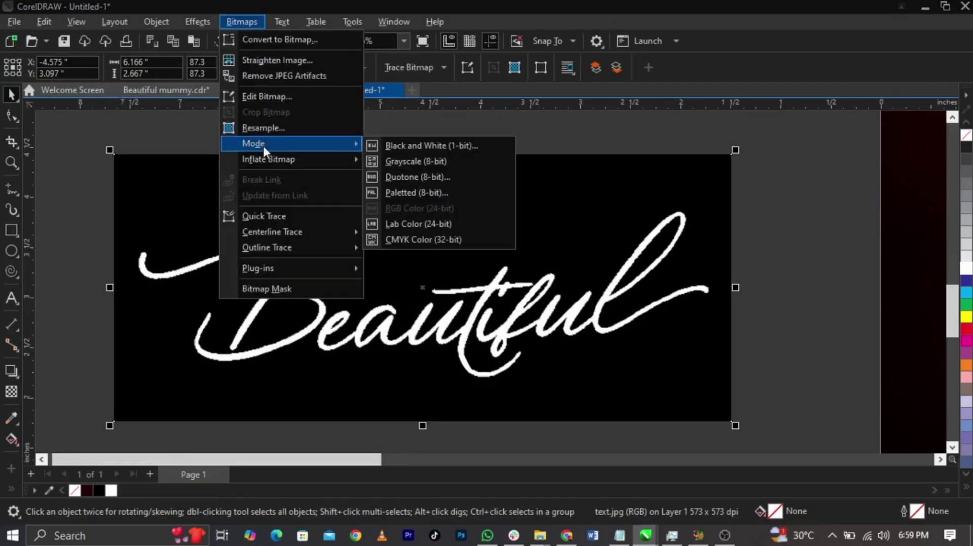
click(391, 145)
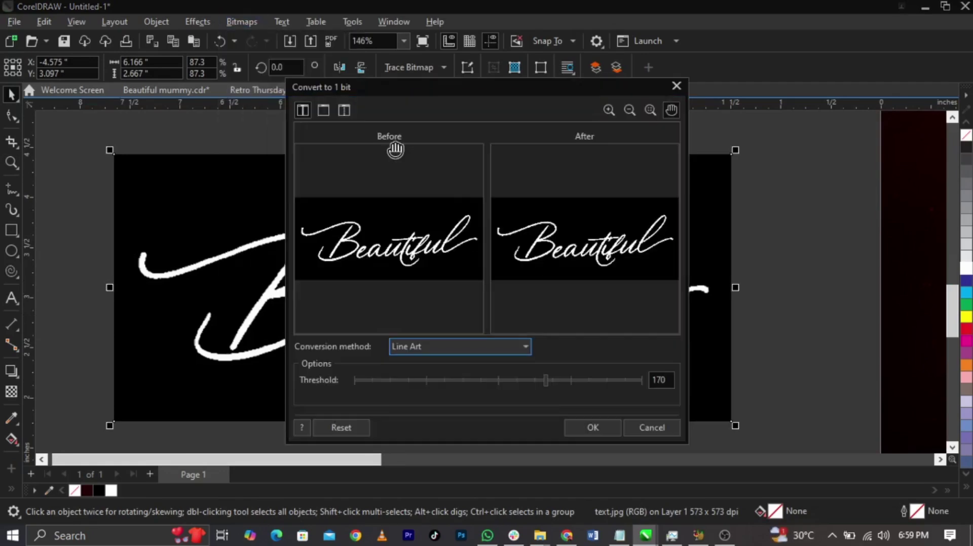
click(604, 433)
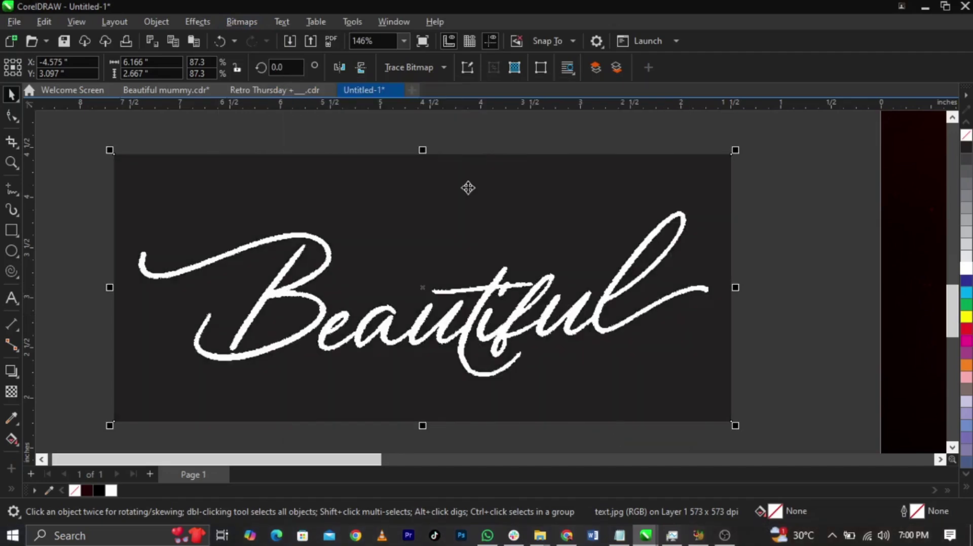
- Trace the Beautiful bitmap with Outline Trace as Line Art and accept the result
click(413, 71)
mouse_move(427, 118)
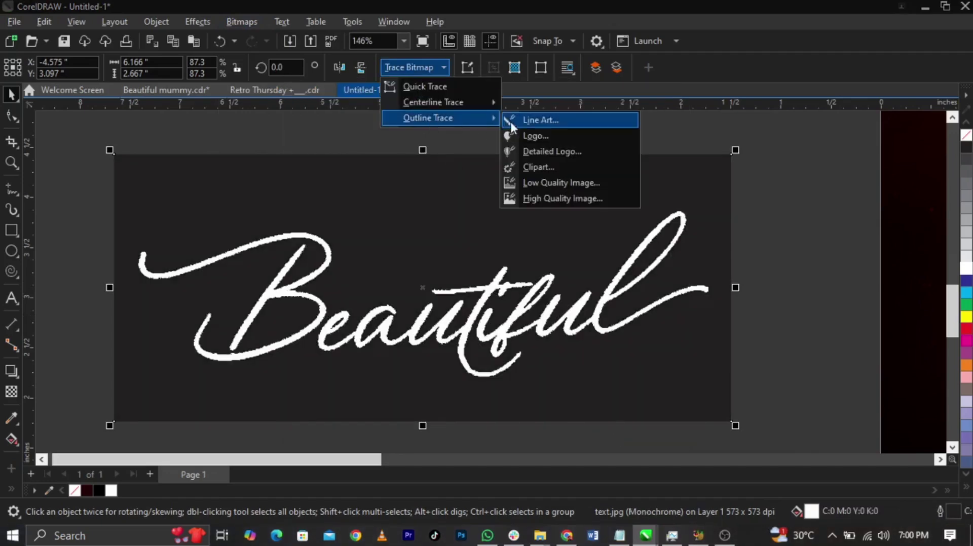
click(519, 121)
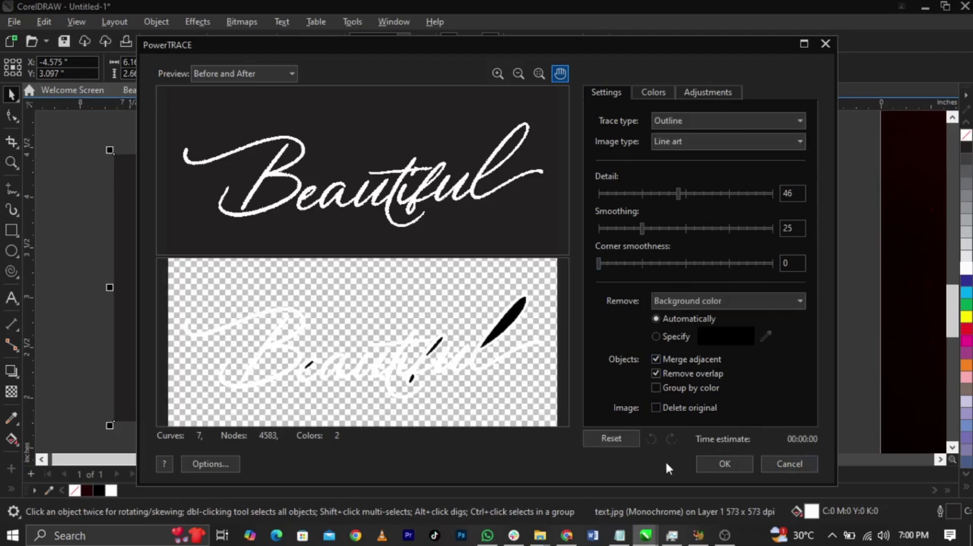
click(724, 464)
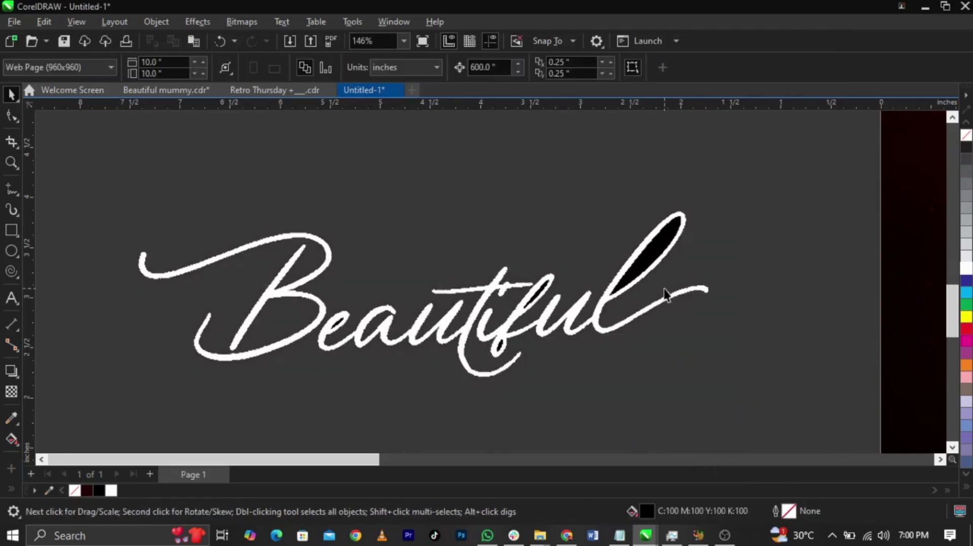
- Ungroup the traced curves and remove the stray black leaf stroke
click(651, 245)
click(549, 67)
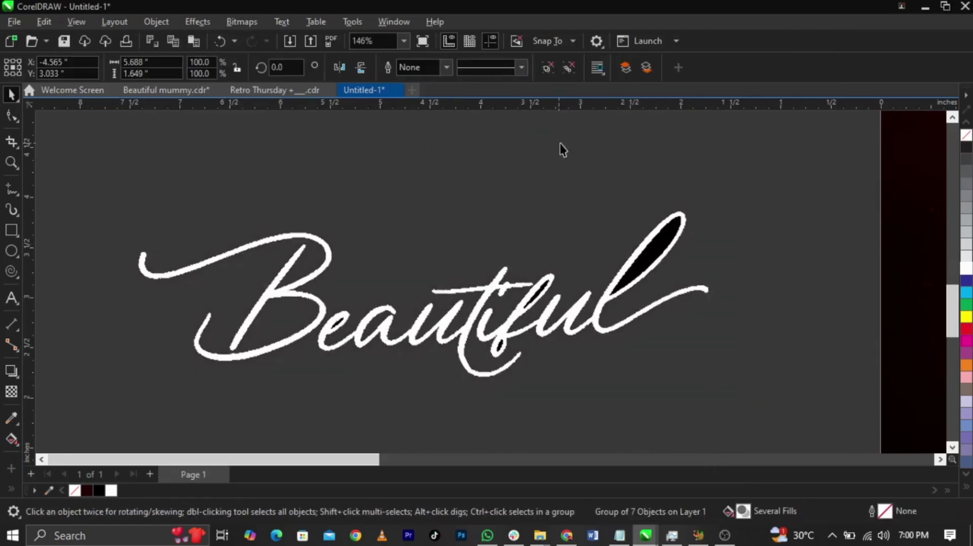
drag(582, 156, 736, 322)
drag(575, 258, 509, 381)
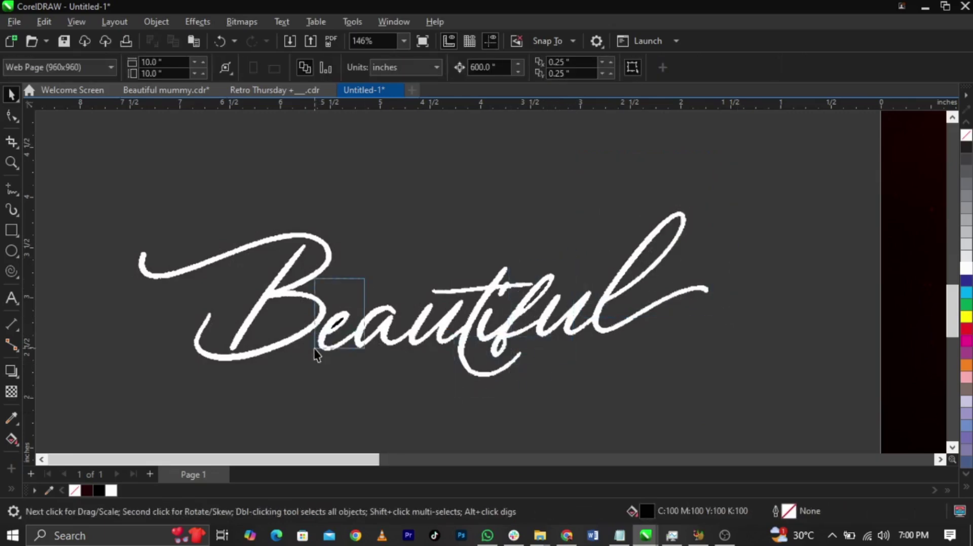
scroll(319, 351, down, 4)
- Group the three Beautiful curves and place the lettering over the red moon artwork
drag(161, 229, 613, 389)
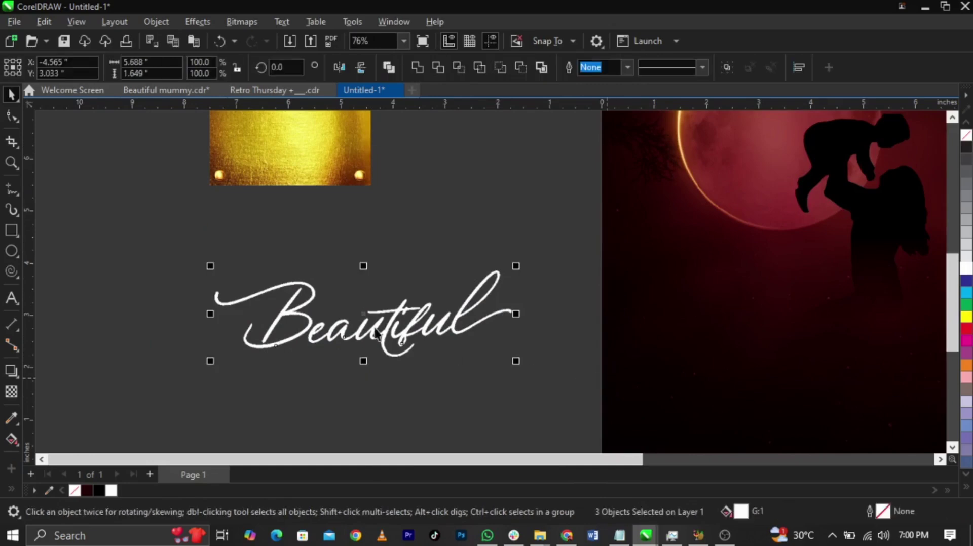
scroll(375, 333, down, 2)
key(ctrl+g)
drag(380, 337, 733, 324)
key(z)
scroll(867, 283, up, 4)
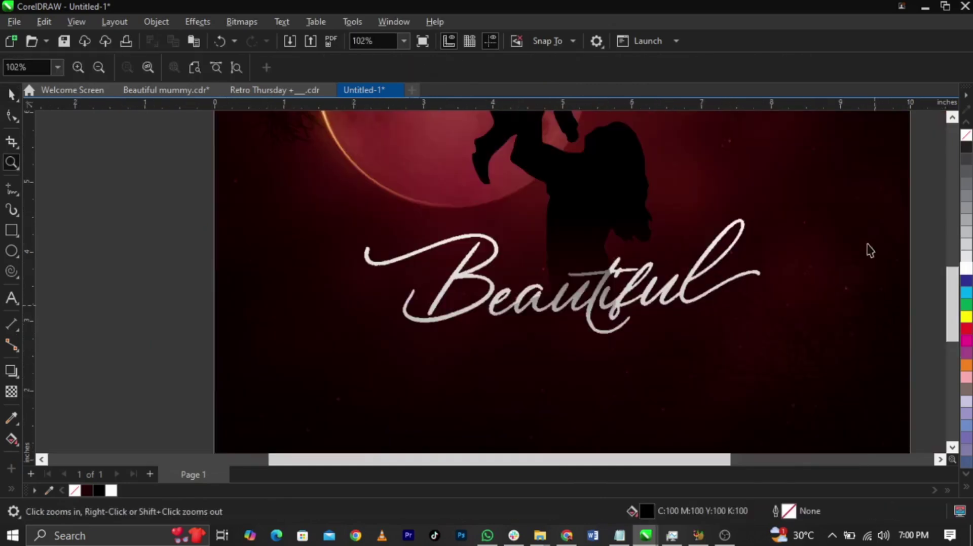
key(space)
drag(931, 191, 259, 403)
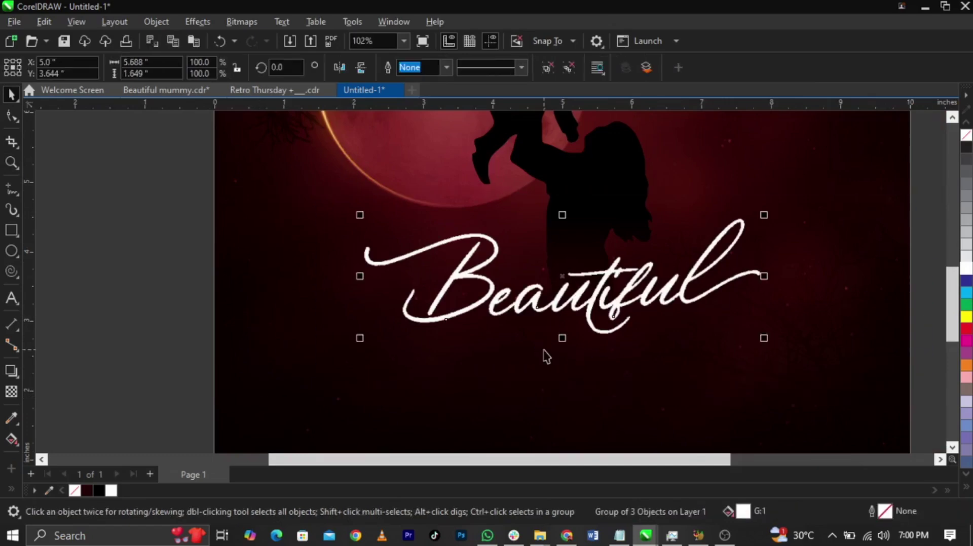
shift+click(668, 398)
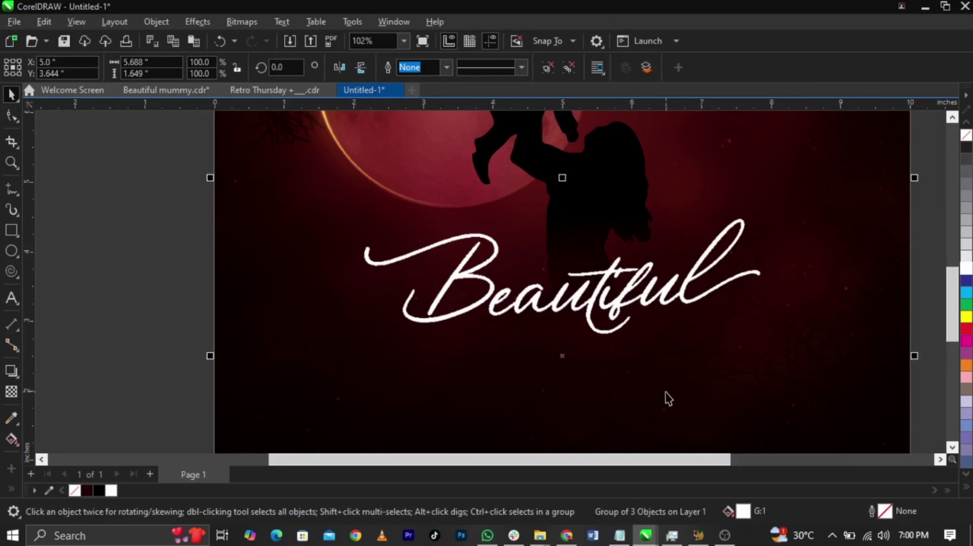
- Paste the word Mummy from the notes below Beautiful and scale it up to about 73.5 pt
click(619, 536)
drag(739, 194, 709, 195)
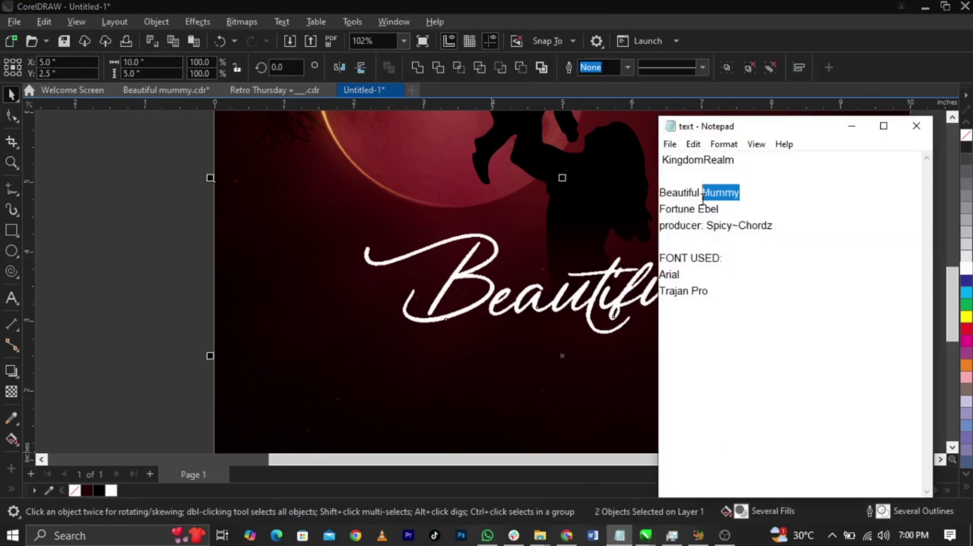
click(175, 318)
click(12, 298)
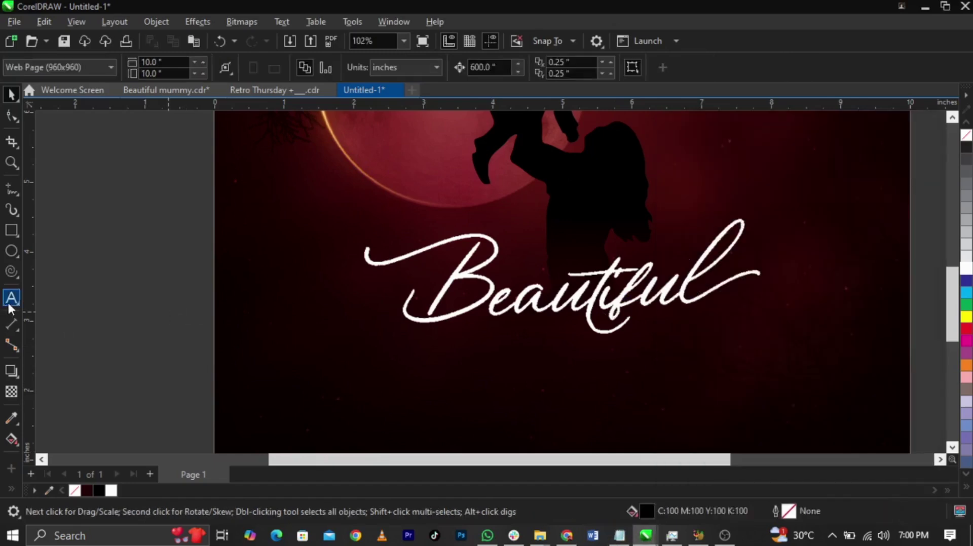
click(477, 390)
text(Mummy)
key(ctrl+space)
drag(535, 386, 755, 303)
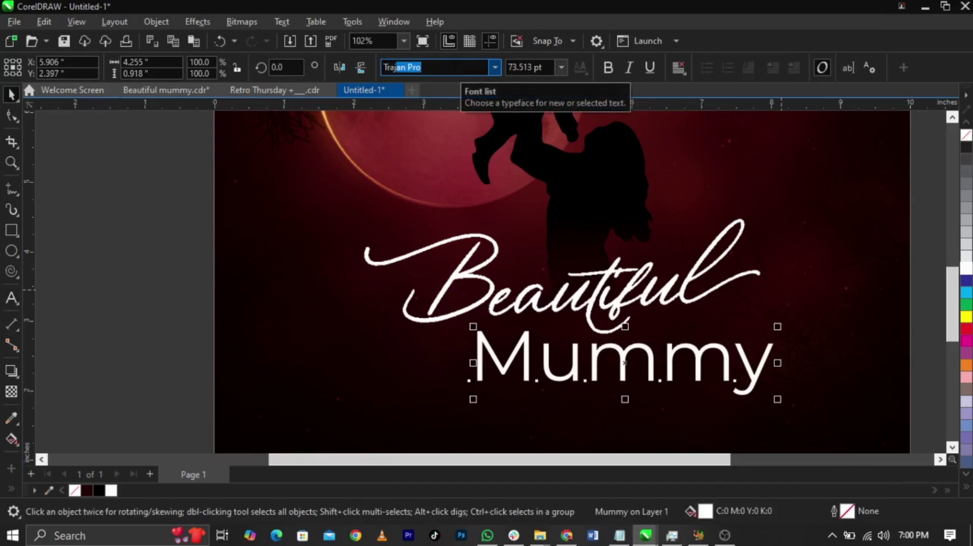
- Set MUMMY in bold Trajan Pro, shifted left and scaled slightly smaller
click(397, 67)
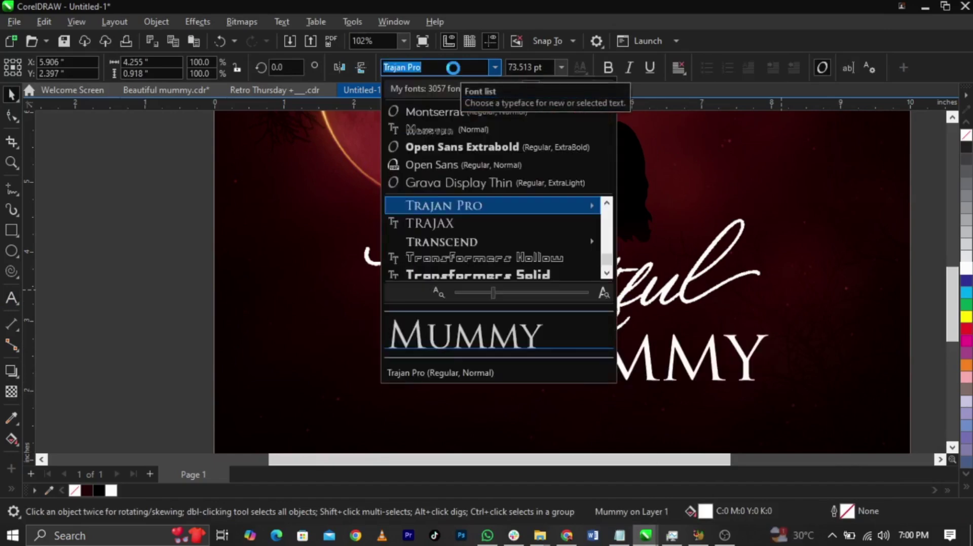
key(Return)
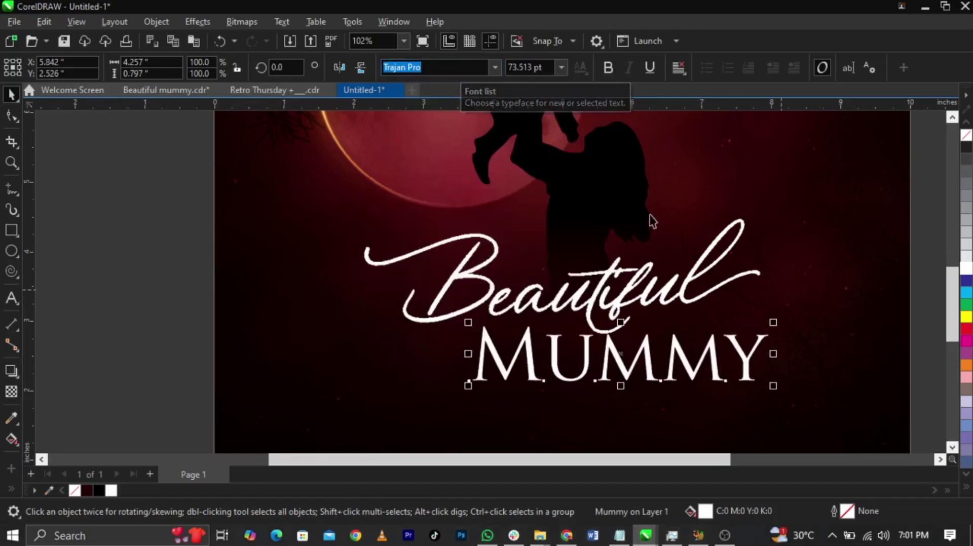
drag(648, 366, 604, 362)
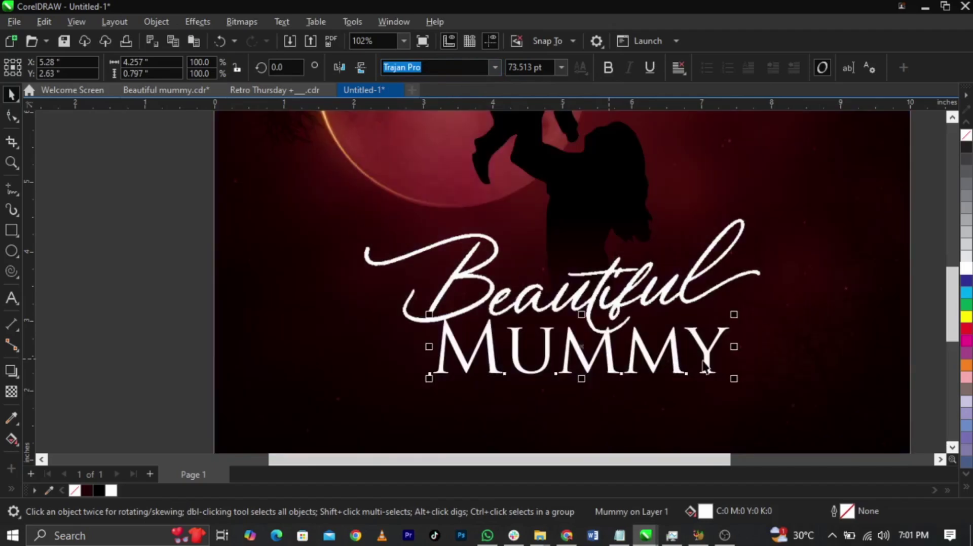
drag(736, 385, 727, 384)
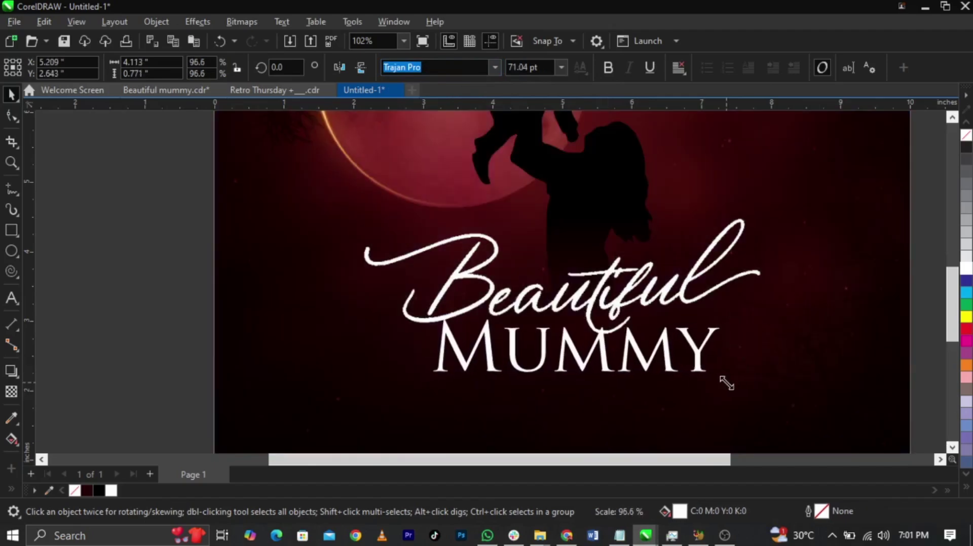
shift+click(682, 298)
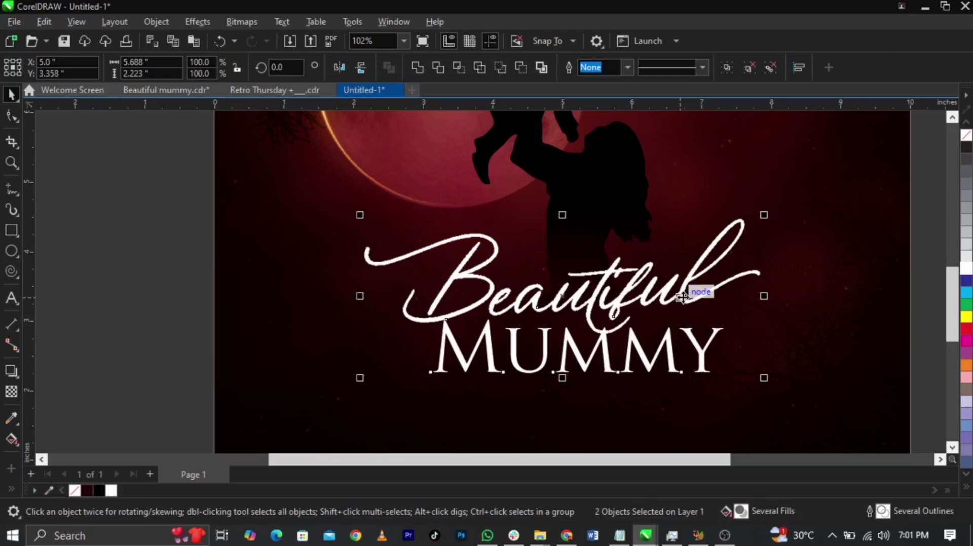
click(702, 368)
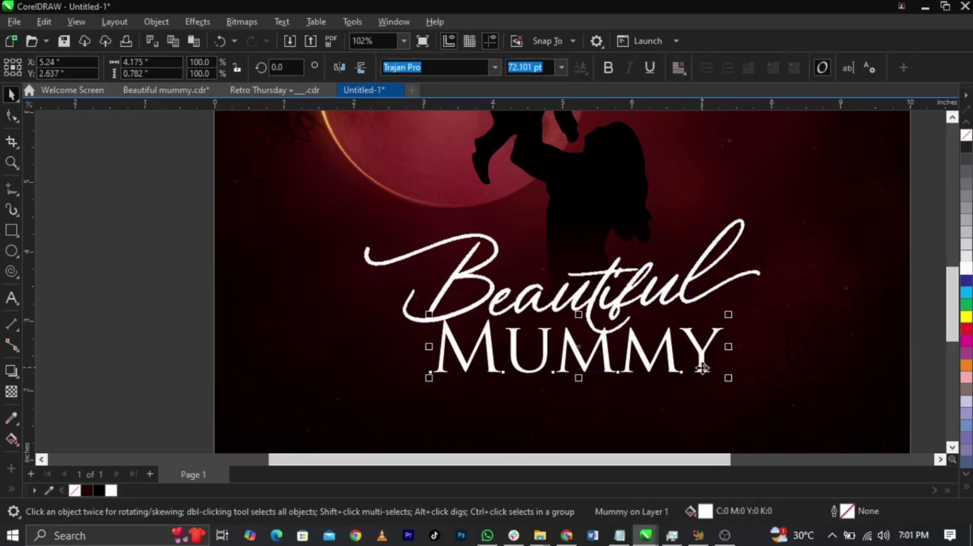
click(608, 68)
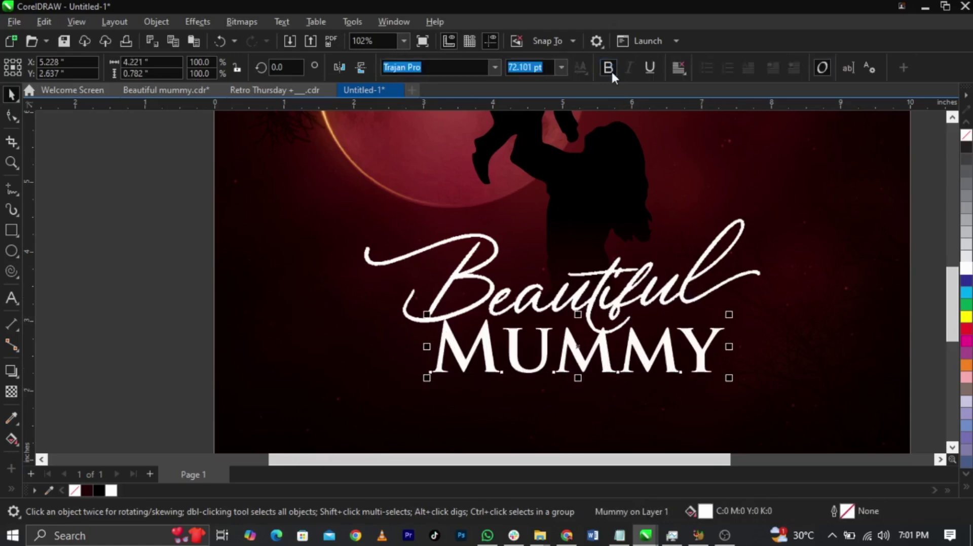
click(494, 68)
mouse_move(503, 203)
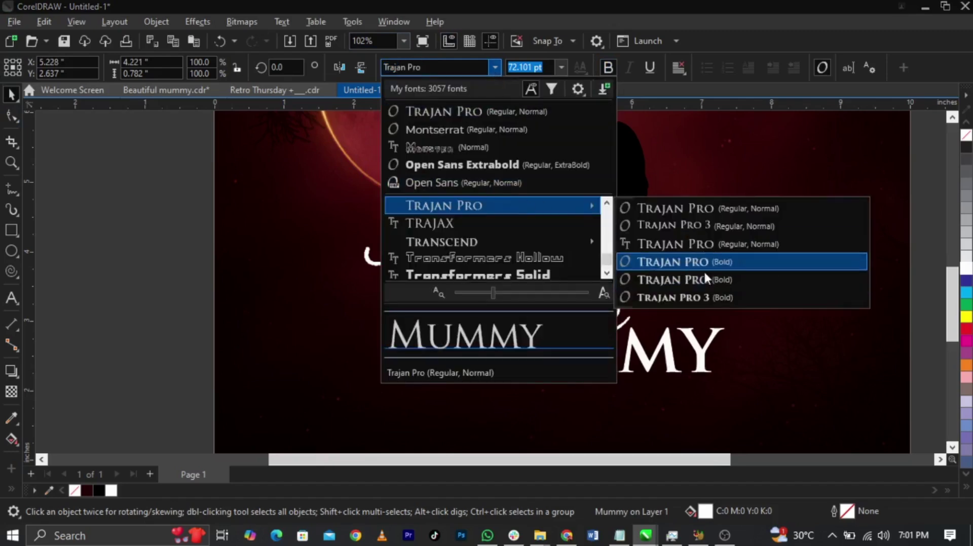
click(714, 290)
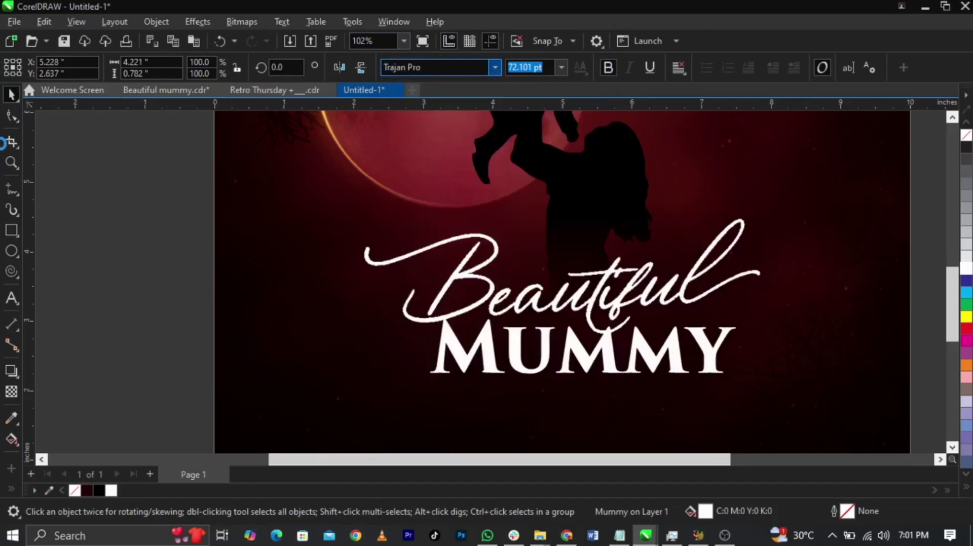
- Tighten MUMMY's letter spacing and centre it under Beautiful, moving both slightly down
click(11, 116)
drag(742, 379, 709, 380)
key(space)
shift+click(656, 298)
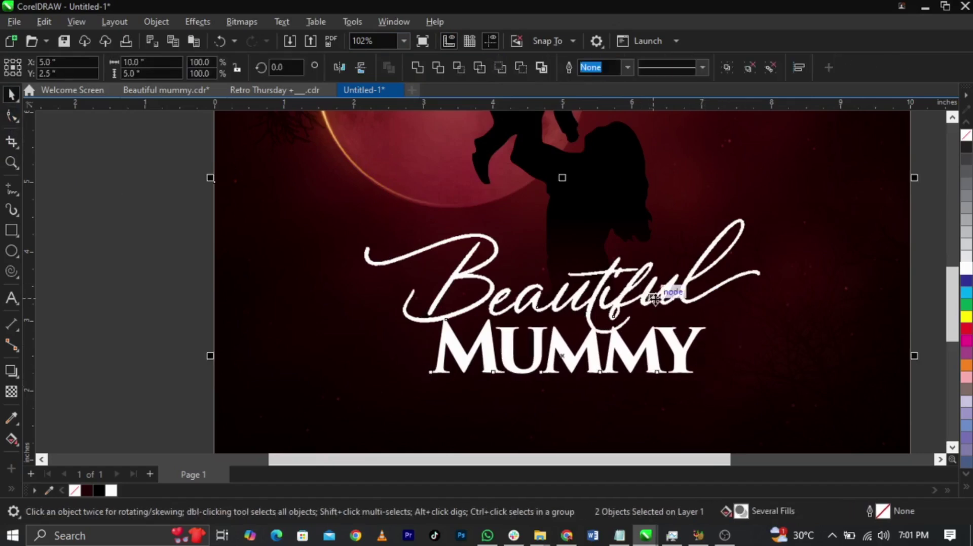
key(c)
drag(658, 299, 658, 321)
scroll(656, 403, down, 2)
- PowerClip the gold texture image inside the Beautiful and MUMMY title
drag(843, 222, 311, 383)
drag(99, 180, 142, 214)
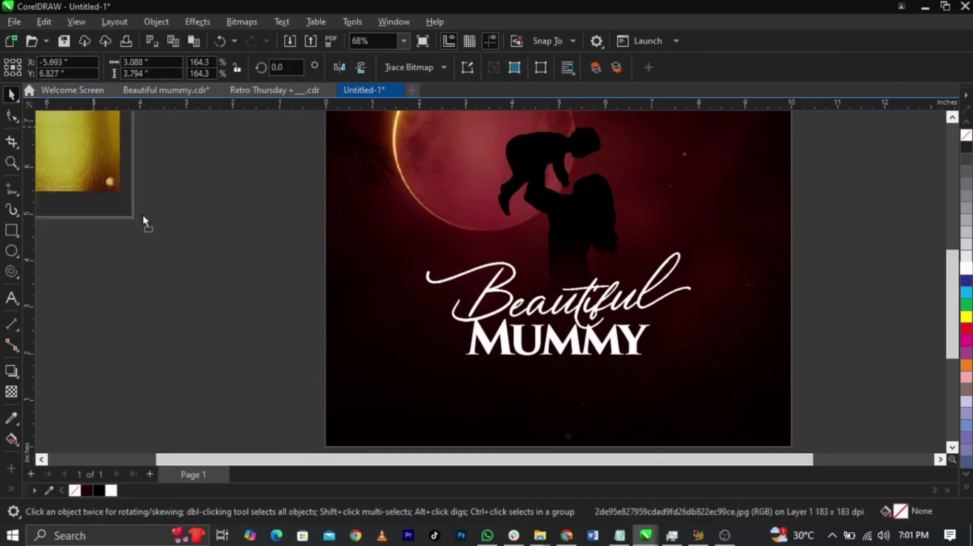
right_click(284, 294)
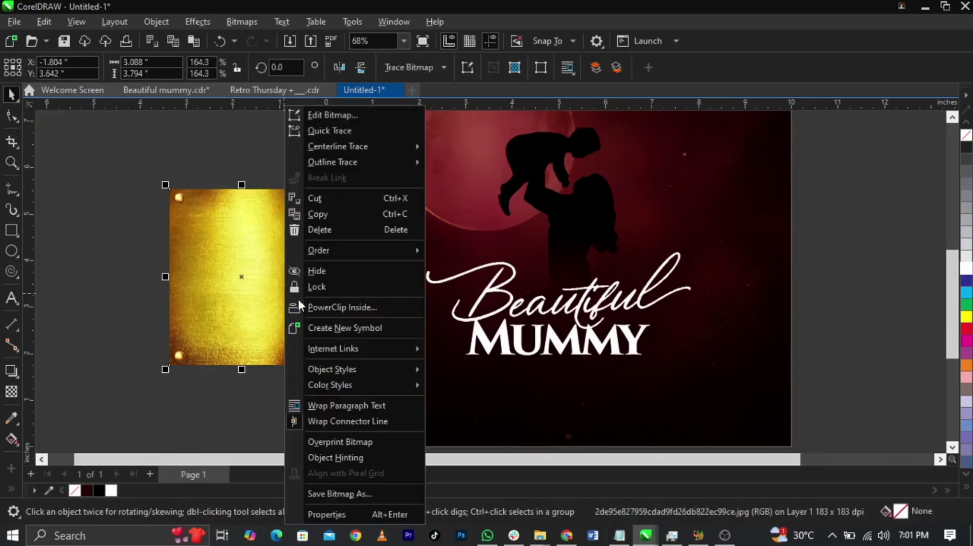
click(323, 304)
click(539, 348)
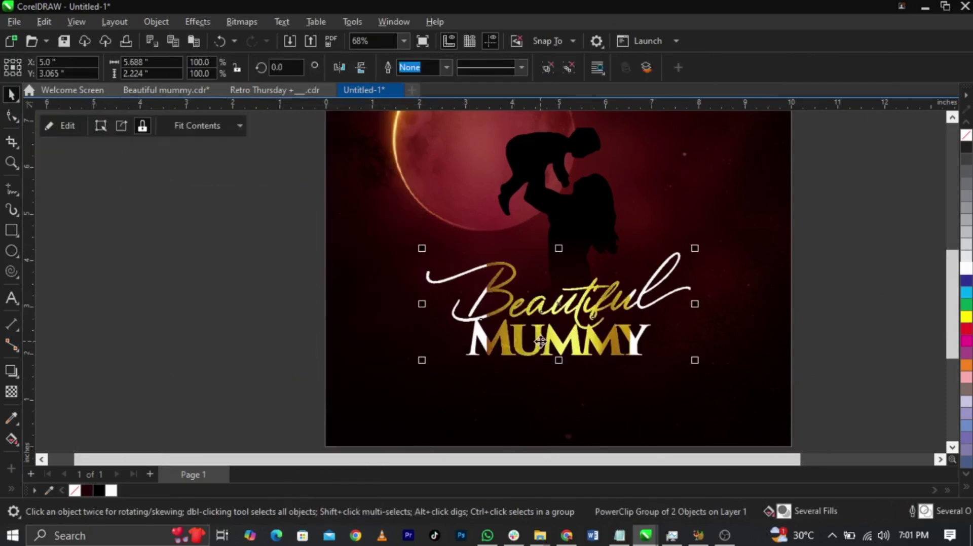
- Scale the clipped gold texture to about 300%, then nudge the title slightly higher
right_click(541, 299)
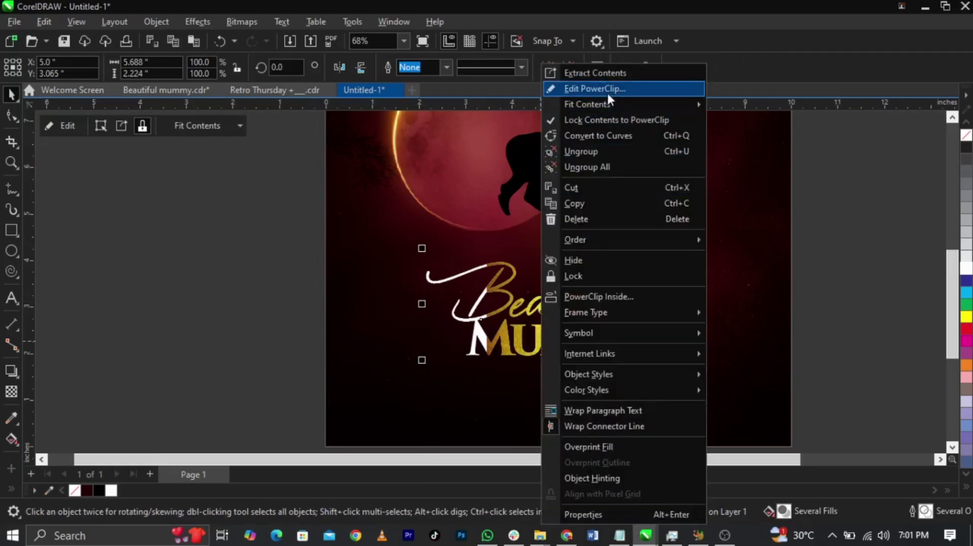
click(607, 92)
click(559, 301)
drag(628, 212, 764, 128)
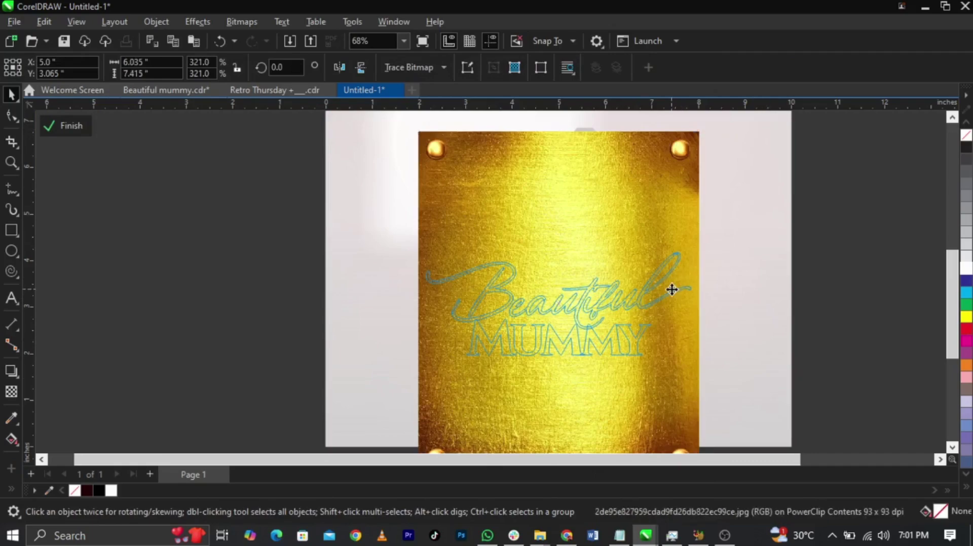
ctrl+click(811, 325)
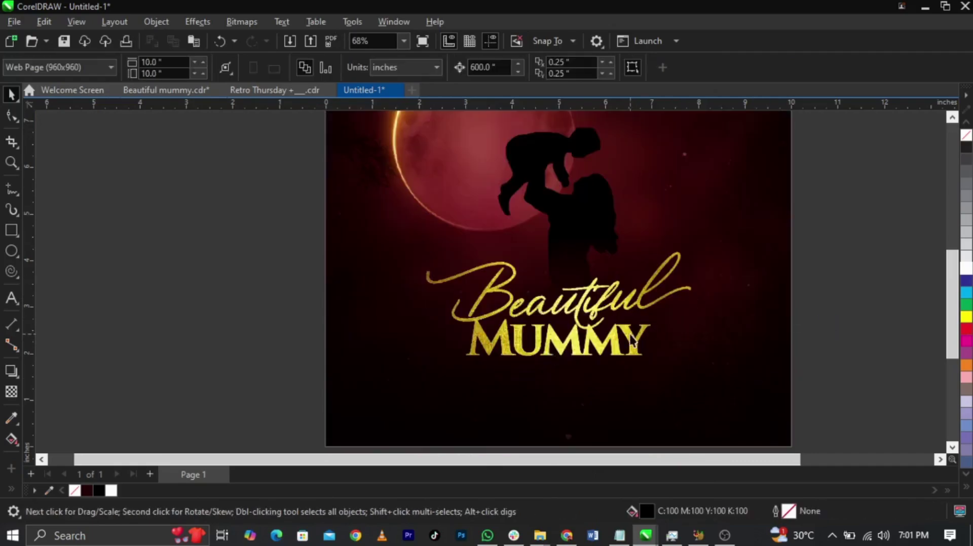
click(732, 379)
click(847, 365)
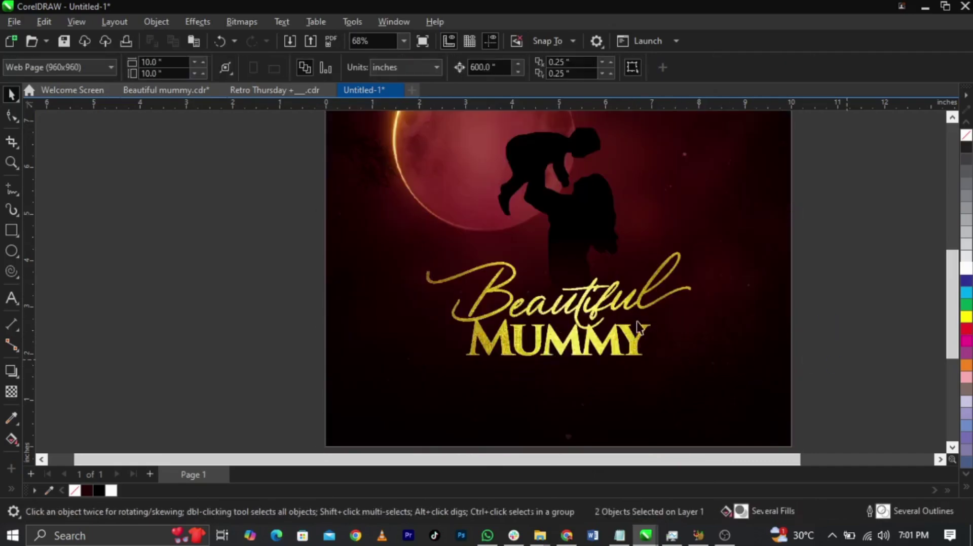
drag(633, 306, 631, 286)
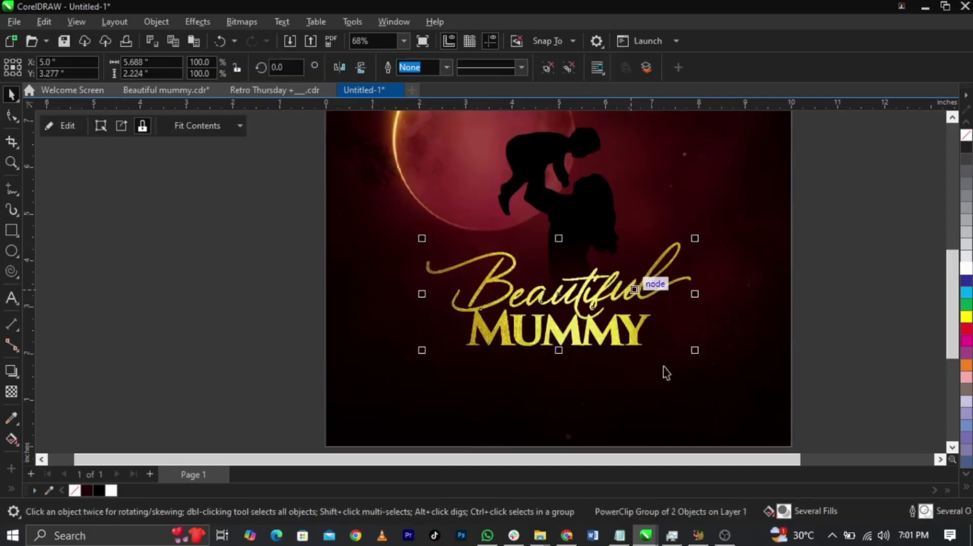
- Paste the artist's name from the notes below MUMMY and scale it down to fit
click(586, 235)
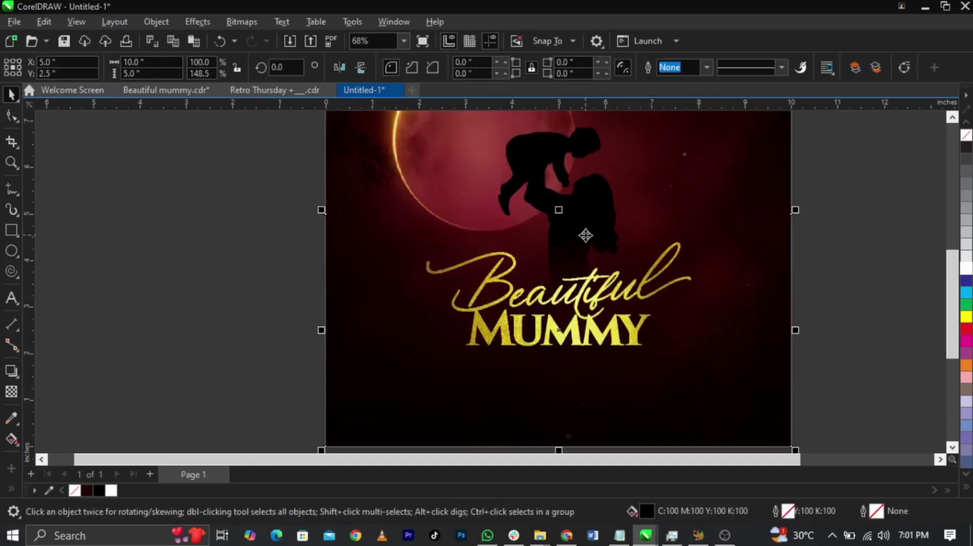
click(525, 195)
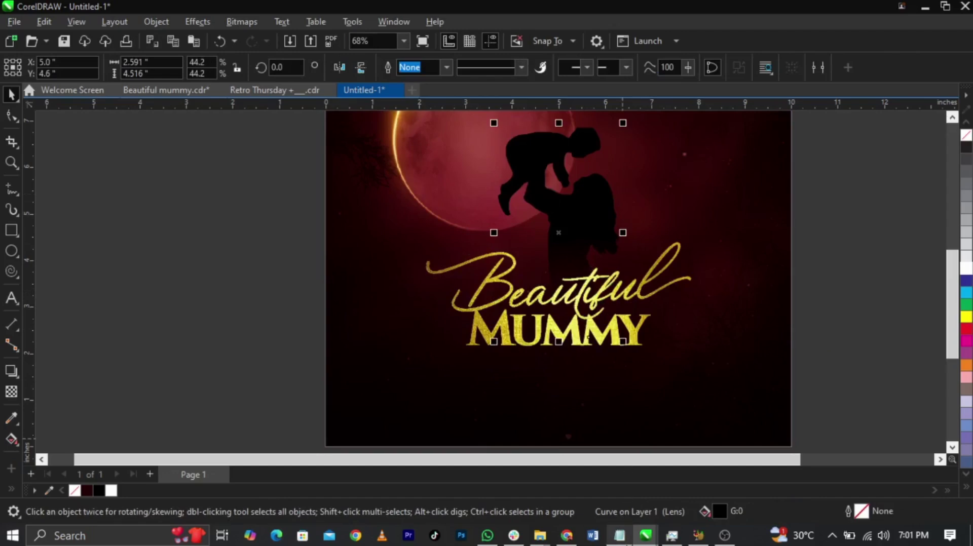
key(alt+Tab)
drag(721, 209, 659, 208)
key(ctrl+c)
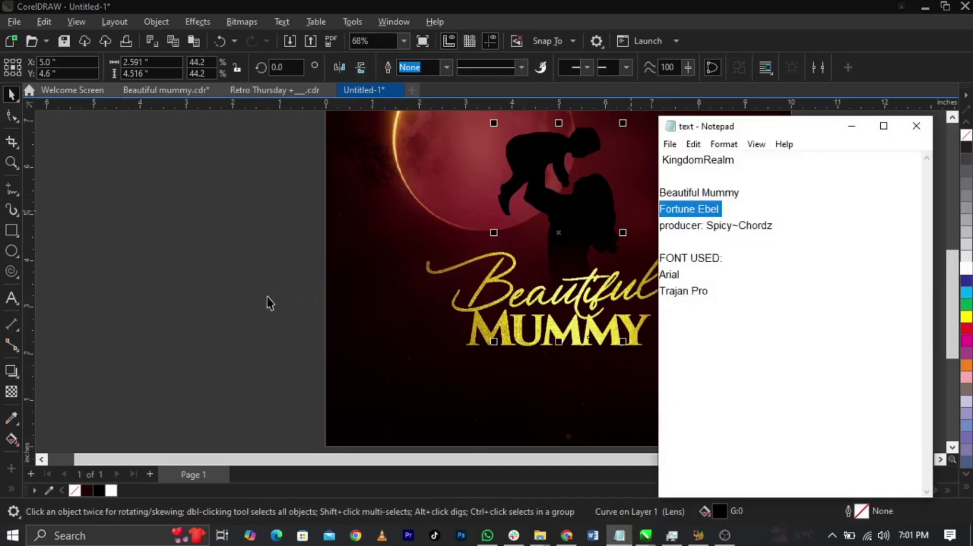
key(alt+Tab)
click(11, 298)
click(506, 393)
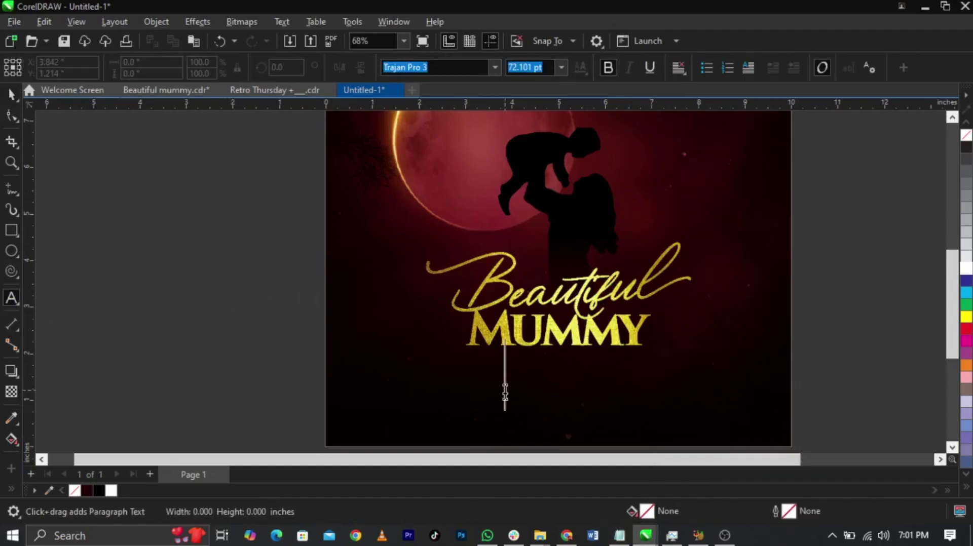
key(ctrl+v)
key(ctrl+space)
drag(880, 397, 614, 369)
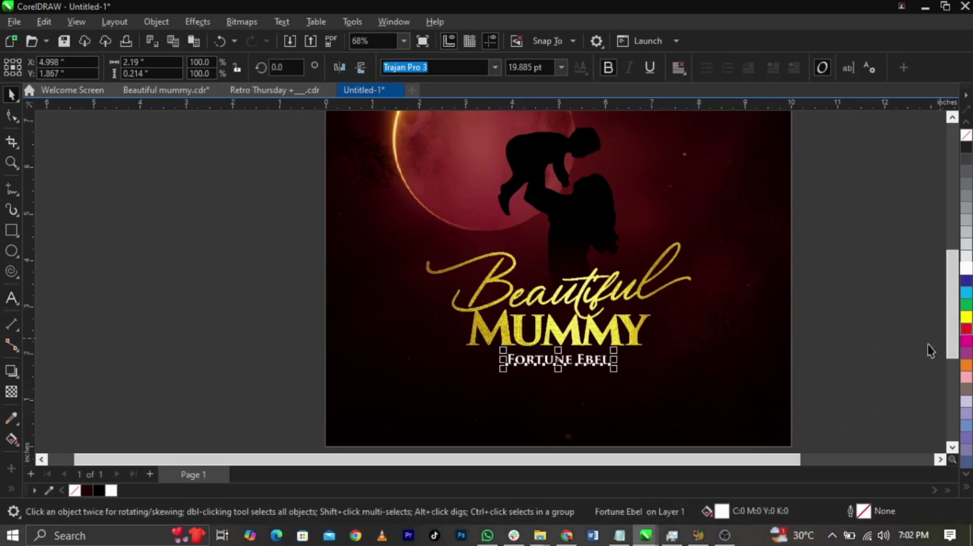
- Colour the artist's name red and move it lower on the cover
key(ctrl+a)
key(Escape)
click(593, 365)
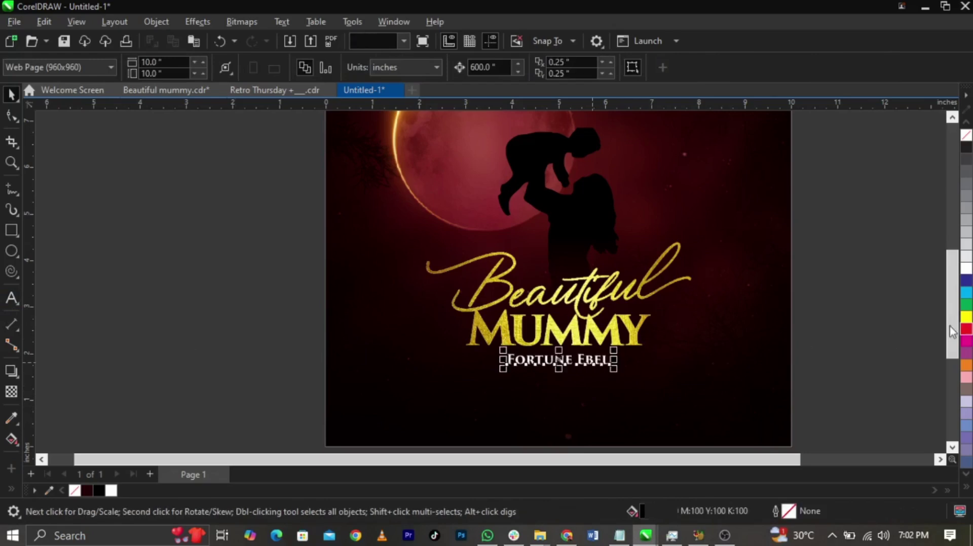
click(966, 329)
drag(590, 365, 590, 384)
click(647, 384)
key(Escape)
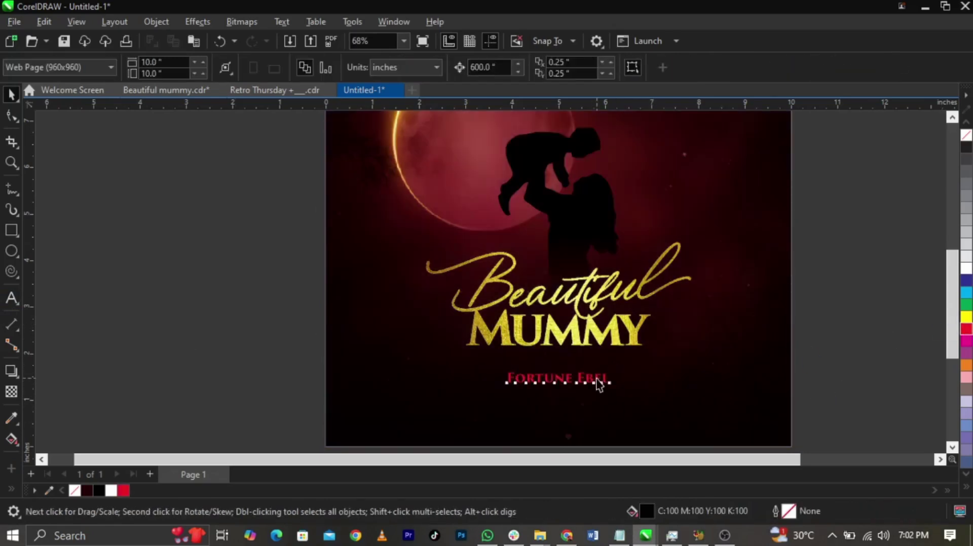
click(599, 384)
- Paste the producer credit from the notes below the artist's name and shrink it
key(alt+Tab)
drag(782, 234, 602, 237)
key(ctrl+c)
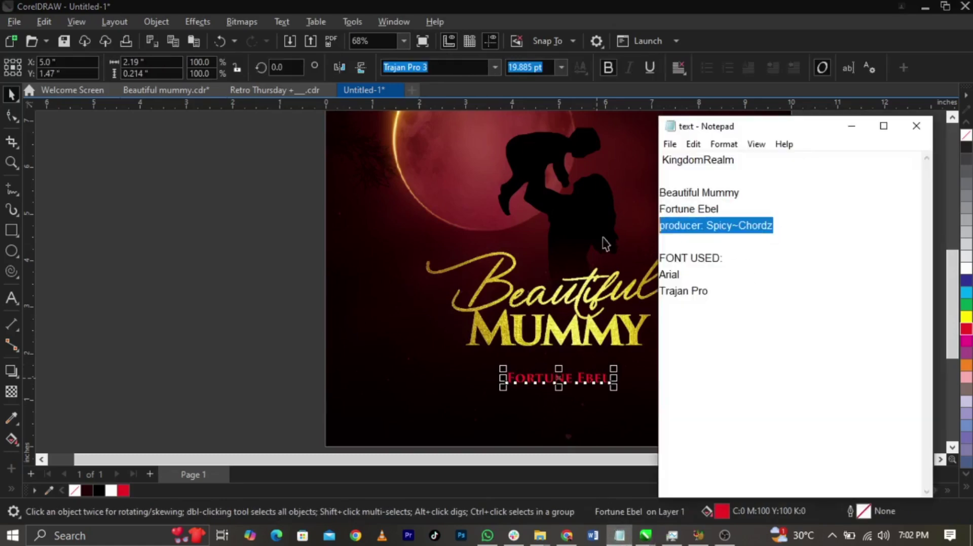
key(alt+Tab)
click(76, 358)
click(11, 298)
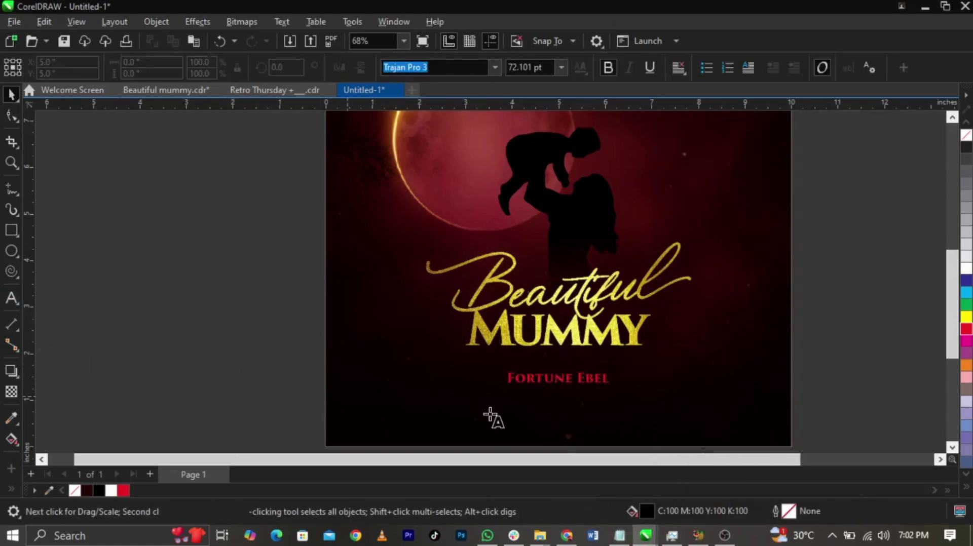
click(493, 413)
key(ctrl+v)
key(ctrl+space)
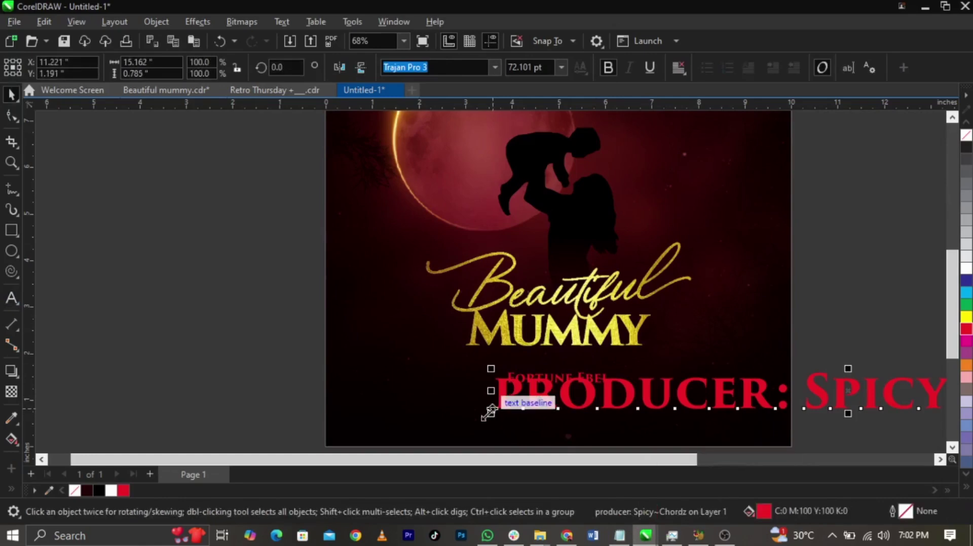
drag(513, 420, 762, 423)
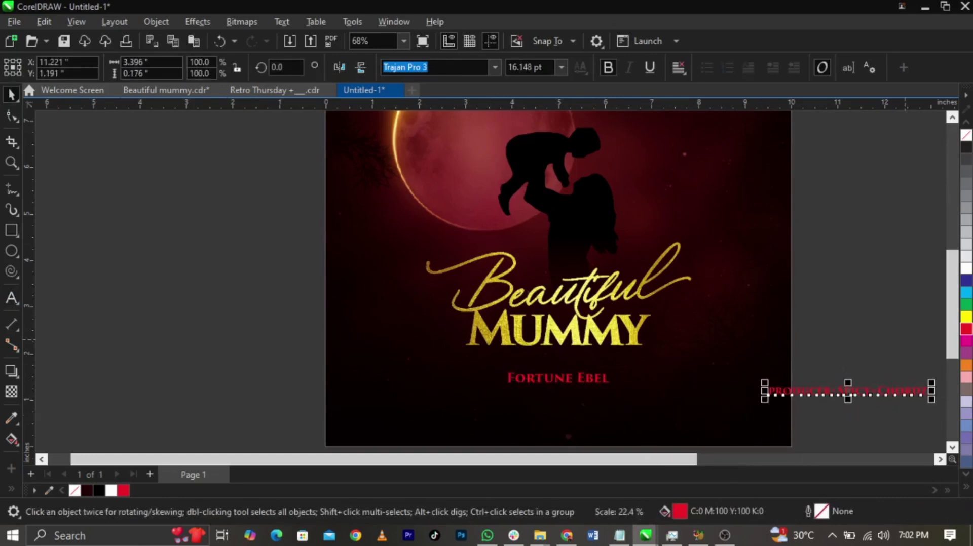
- Make the producer credit white, centre it under the artist's name, and nudge it down
click(966, 269)
shift+click(789, 337)
key(c)
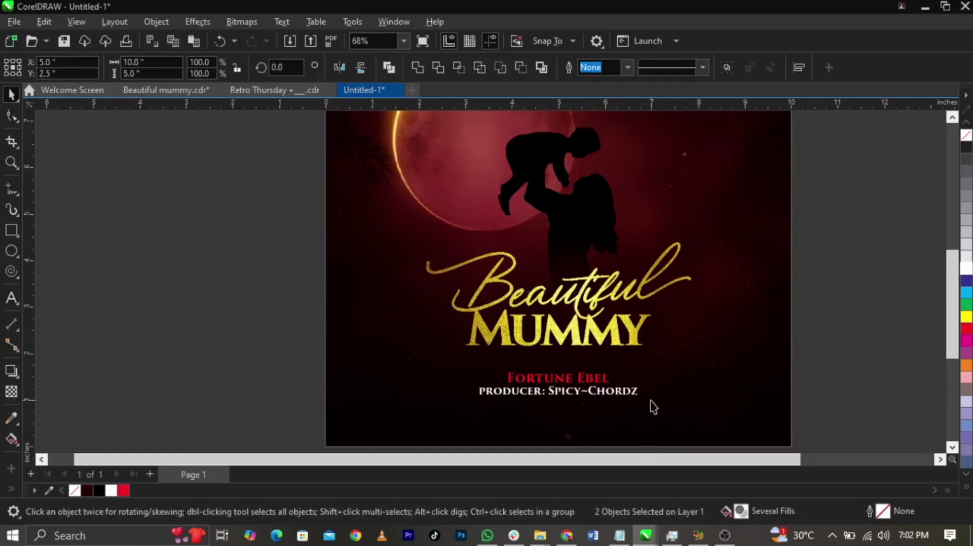
key(Escape)
scroll(637, 403, up, 1)
drag(629, 405, 617, 427)
- Enlarge the red artist's name to 31 pt
click(589, 374)
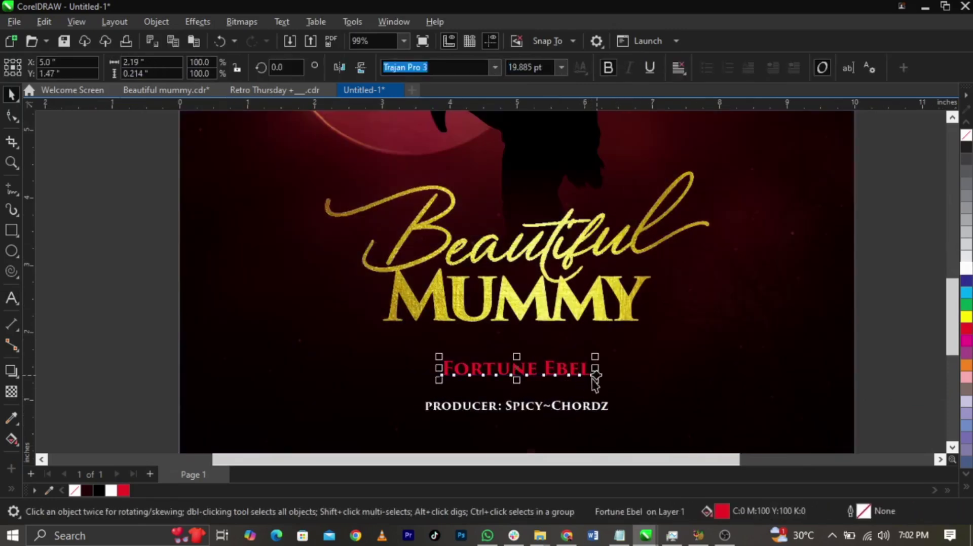
mouse_move(596, 386)
mouse_down()
mouse_move(623, 392)
mouse_move(606, 383)
mouse_up()
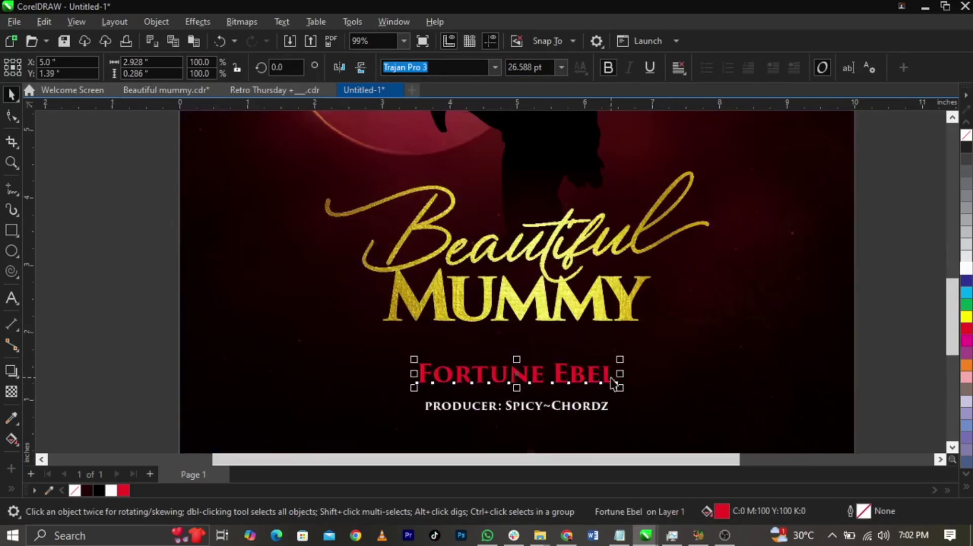
drag(624, 394, 597, 403)
scroll(623, 403, up, 2)
- Centre both credit lines horizontally on the cover and shift them slightly upward
shift+click(598, 374)
shift+click(667, 373)
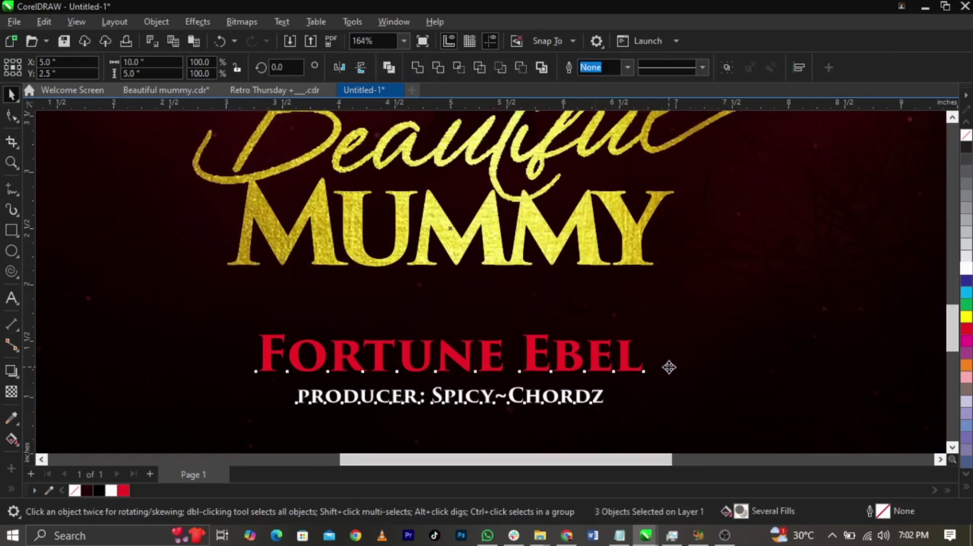
key(shift+F2)
click(749, 372)
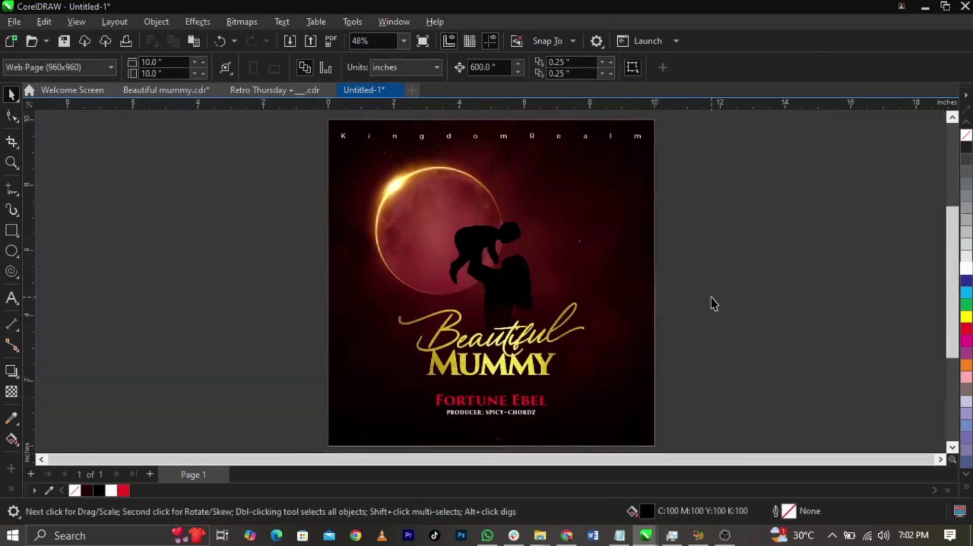
drag(736, 265, 335, 451)
drag(546, 336, 547, 332)
drag(703, 375, 364, 445)
scroll(512, 406, up, 2)
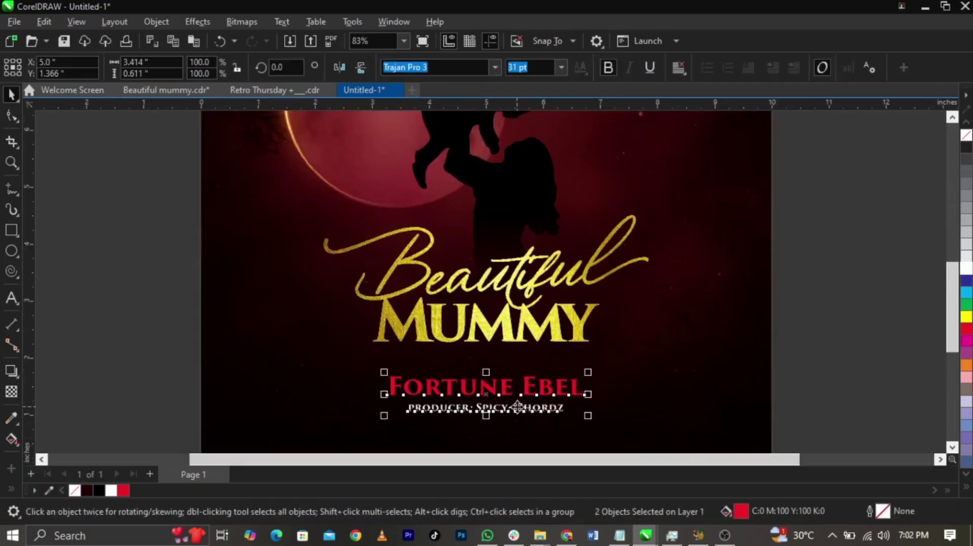
drag(517, 407, 517, 415)
click(878, 366)
key(shift+F4)
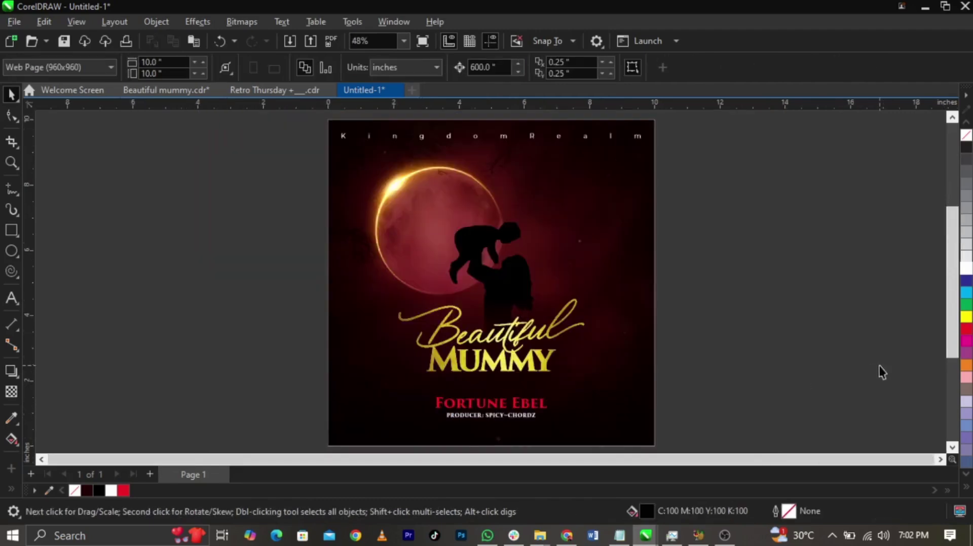
- Open the finished Beautiful Mummy cover in Full-Screen Preview with F9
key(F9)
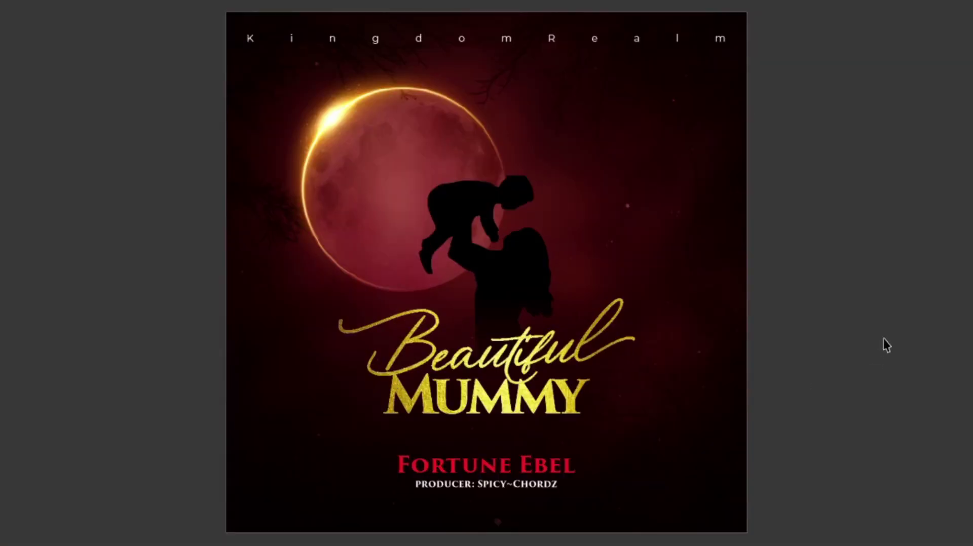